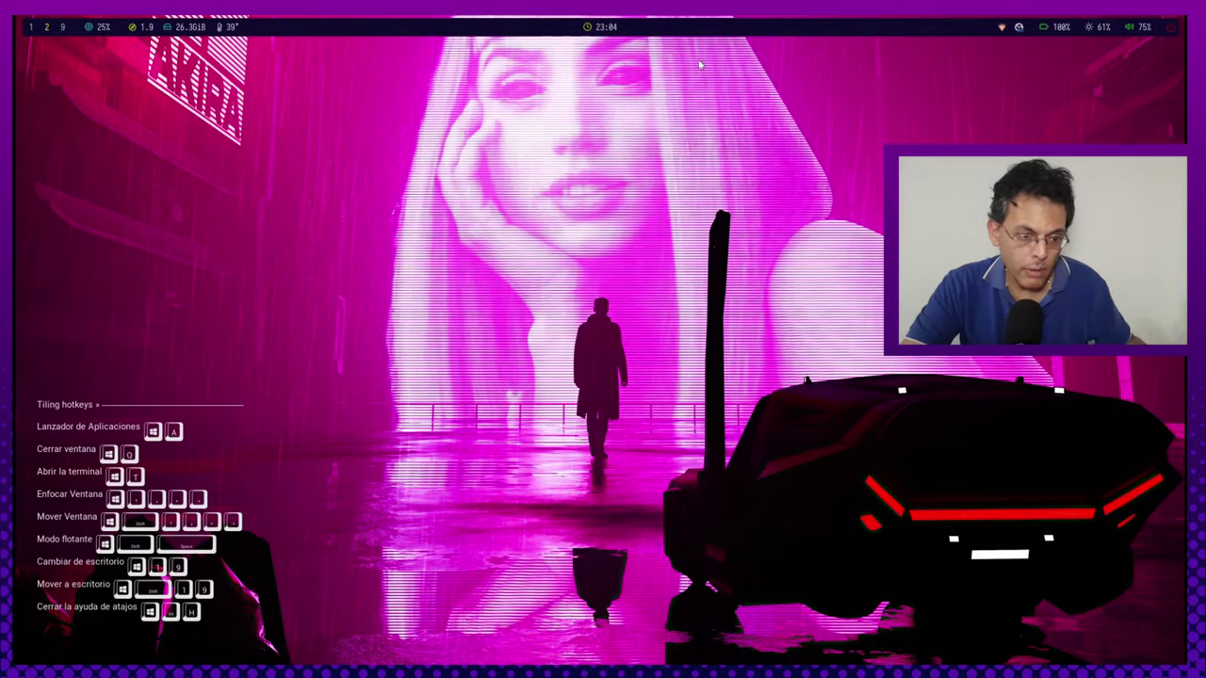
Switch to the workspace showing VirtualBox Manager with the 'Debian Operación' VM.
{"action": "key", "text": "super+1"}
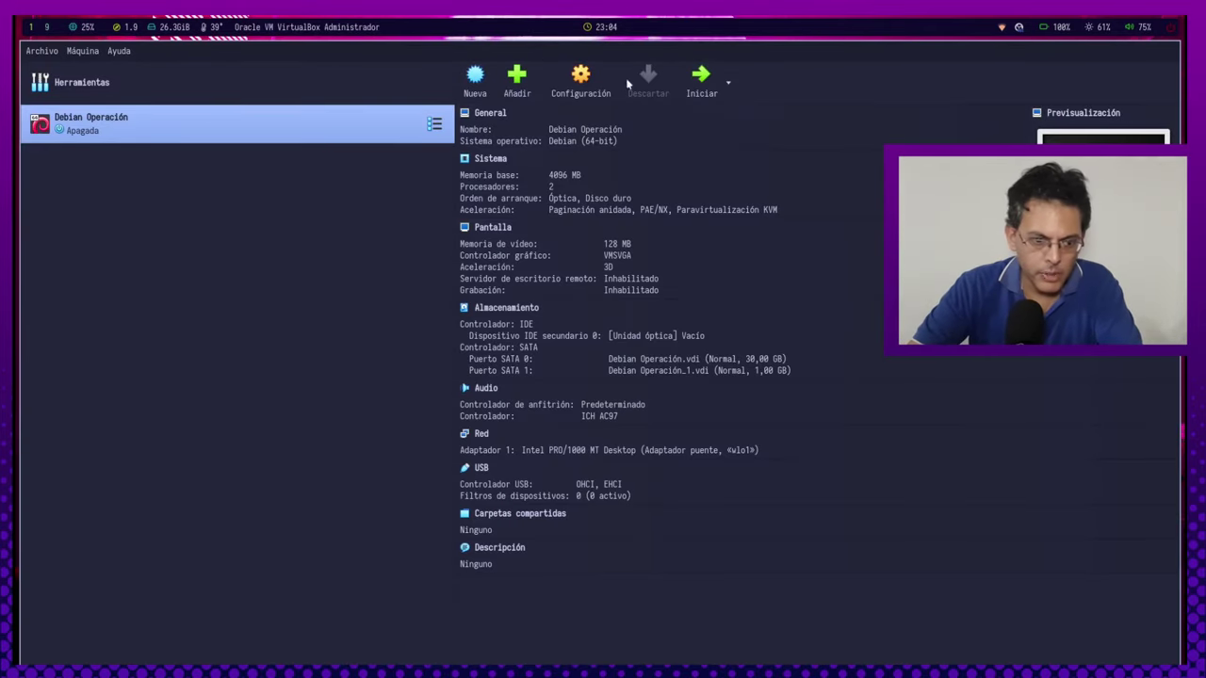
Start a new VM named Prueba from the Debian 12.5.0 netinst ISO, skipping unattended installation.
{"action": "left_click", "coordinate": [475, 77]}
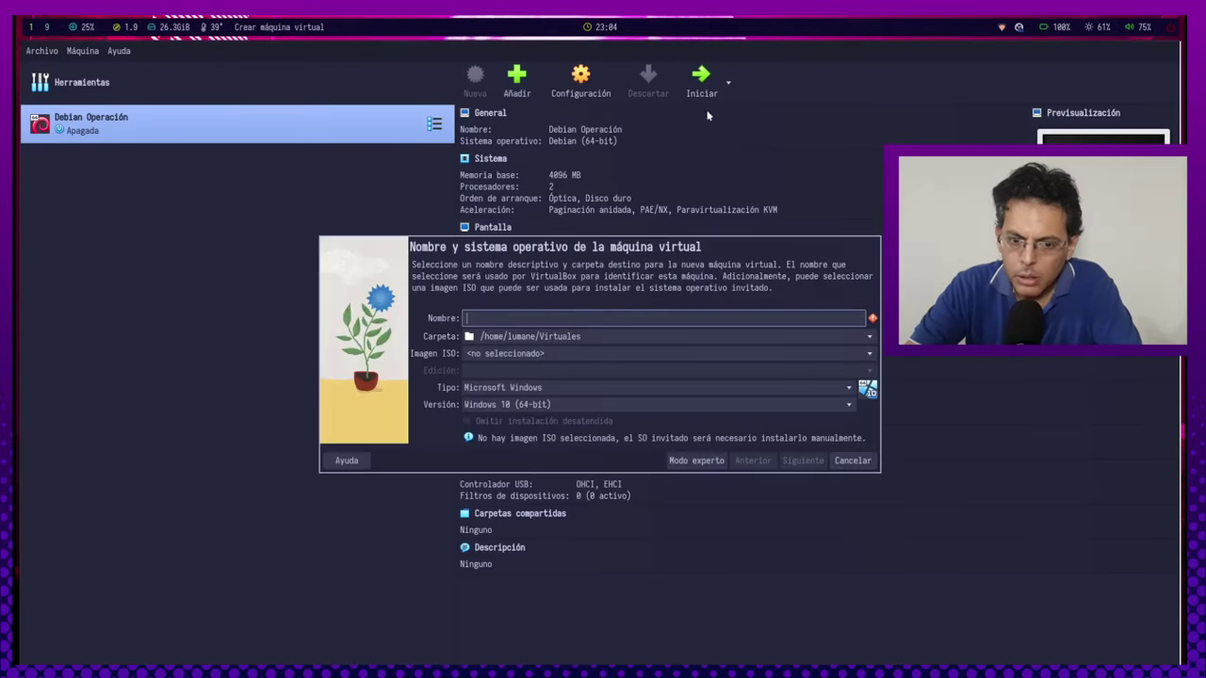
{"action": "type", "text": "Pr"}
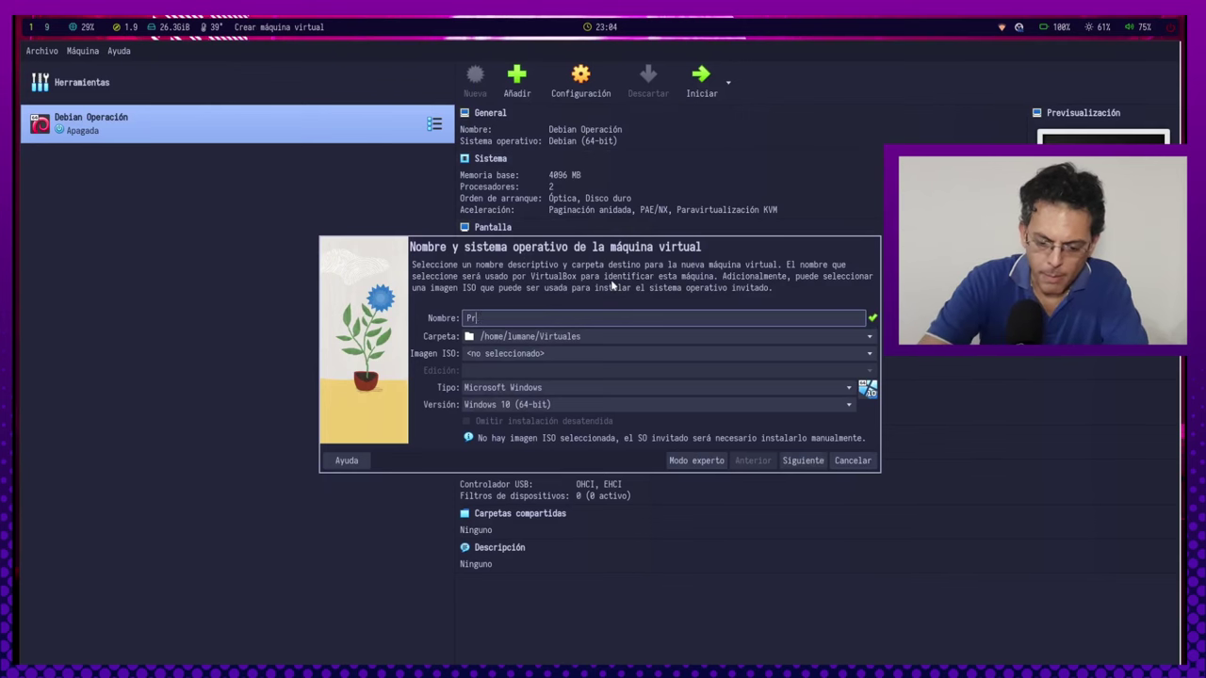
{"action": "type", "text": "ueba"}
{"action": "key", "text": "Tab"}
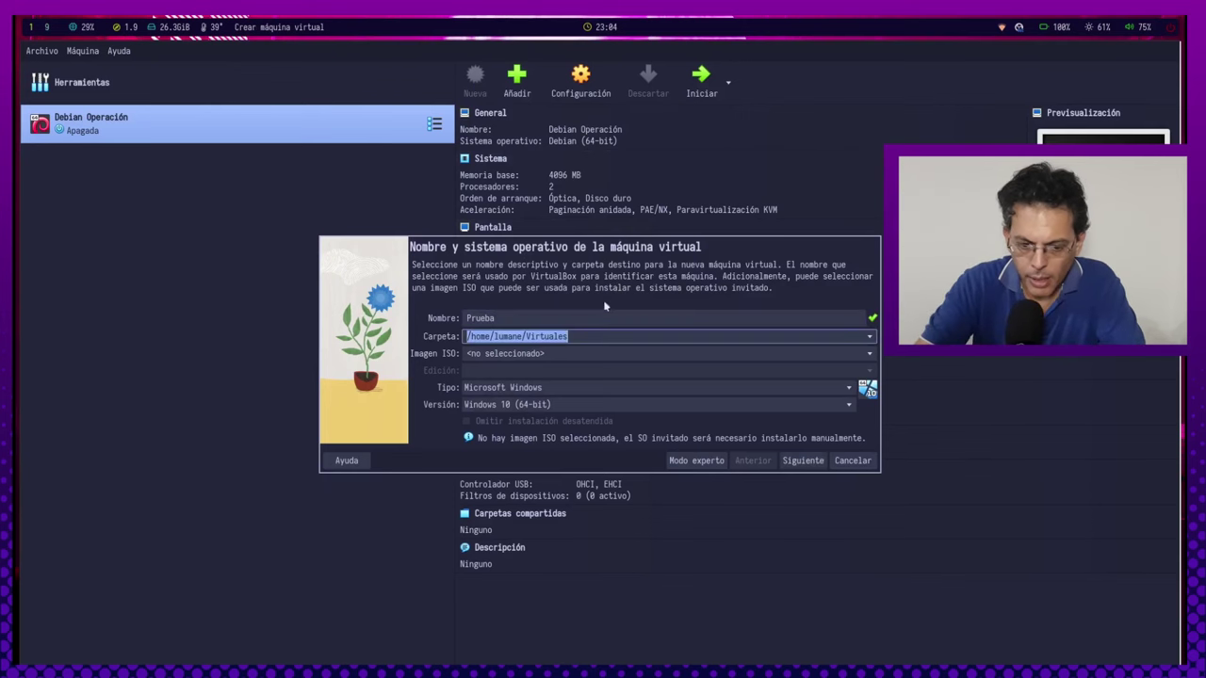
{"action": "key", "text": "Tab"}
{"action": "left_click", "coordinate": [868, 355]}
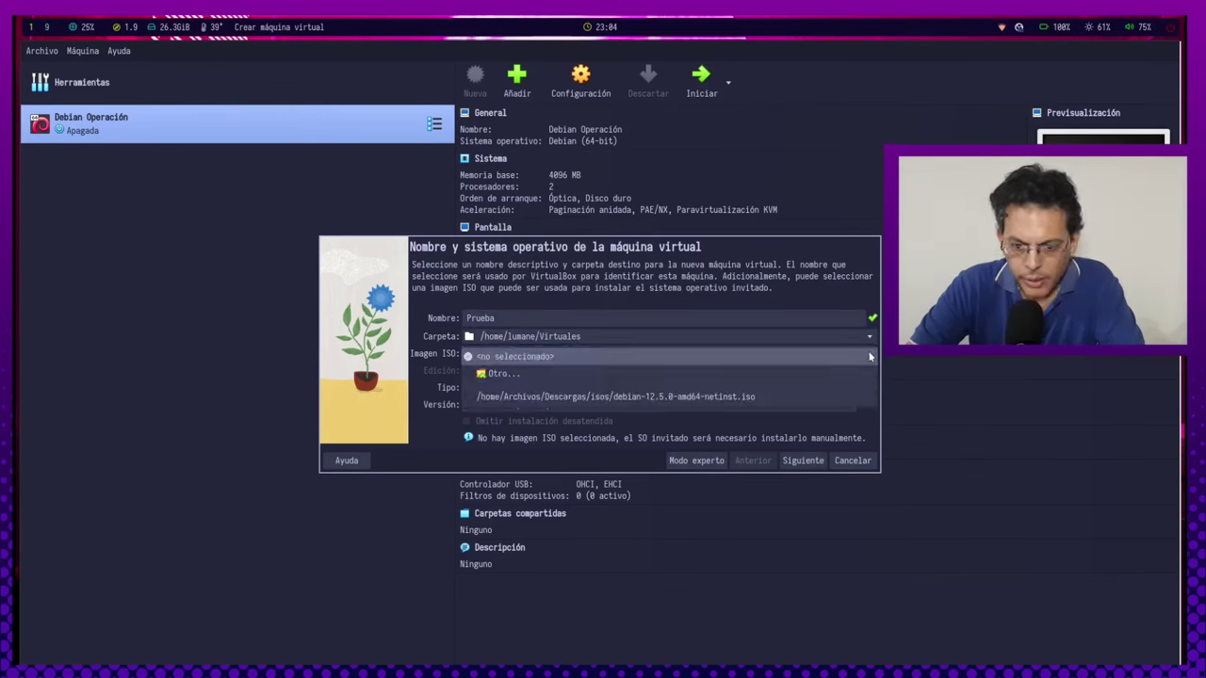
{"action": "left_click", "coordinate": [660, 397]}
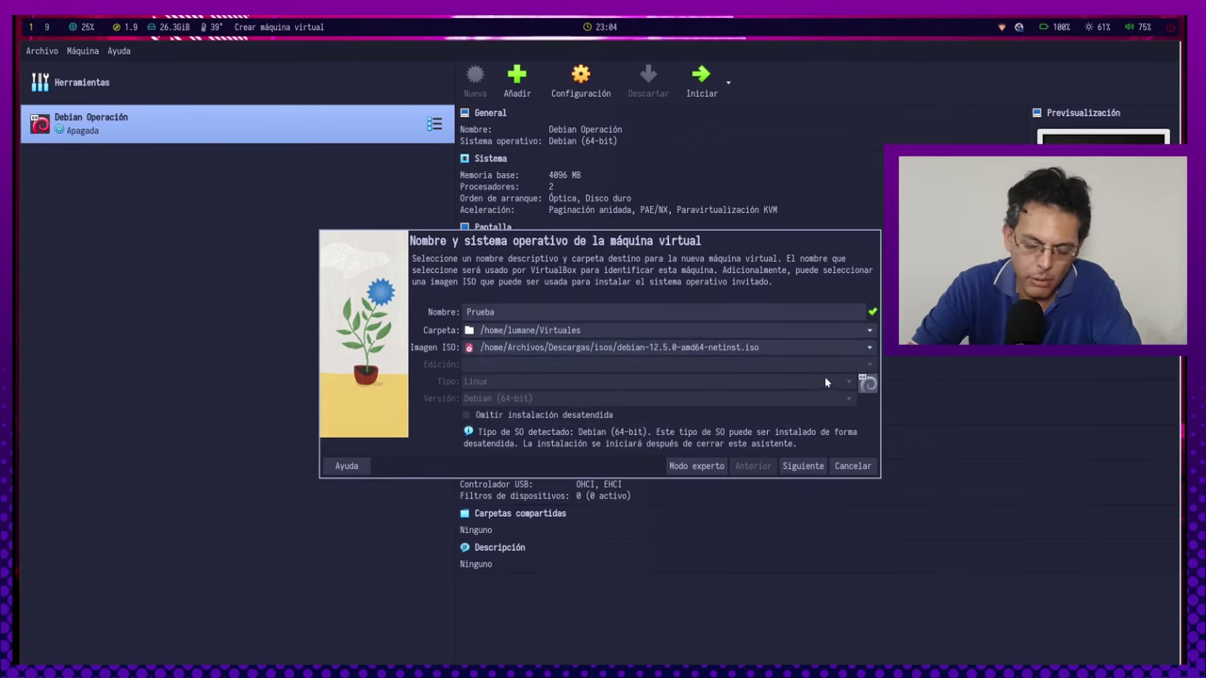
{"action": "left_click", "coordinate": [588, 416]}
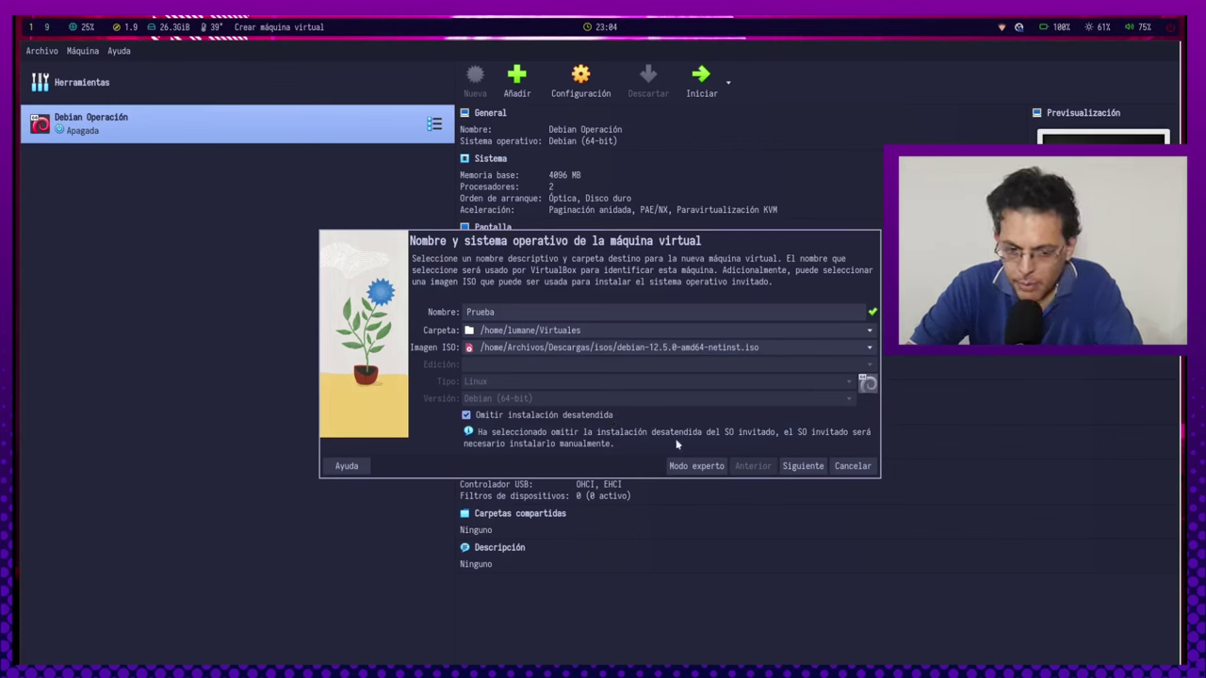
{"action": "left_click", "coordinate": [801, 465]}
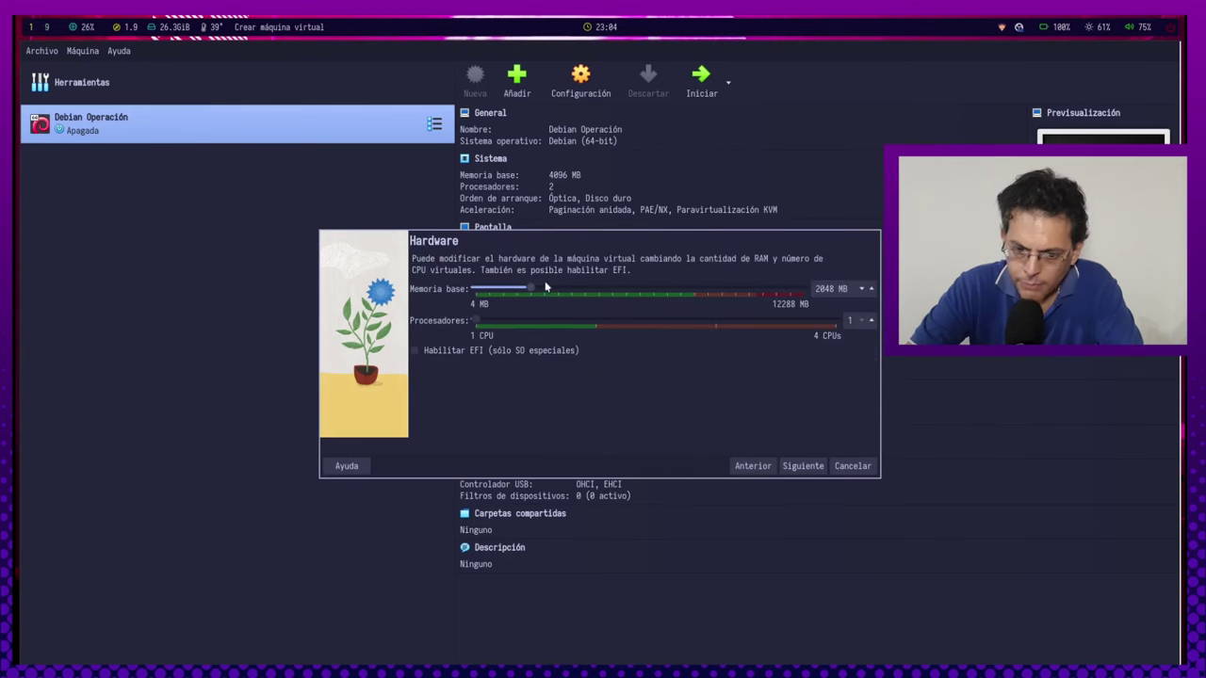
Give Prueba 4096 MB memory, 2 CPUs and a 50 GB disk, and finish.
{"action": "double_click", "coordinate": [817, 289]}
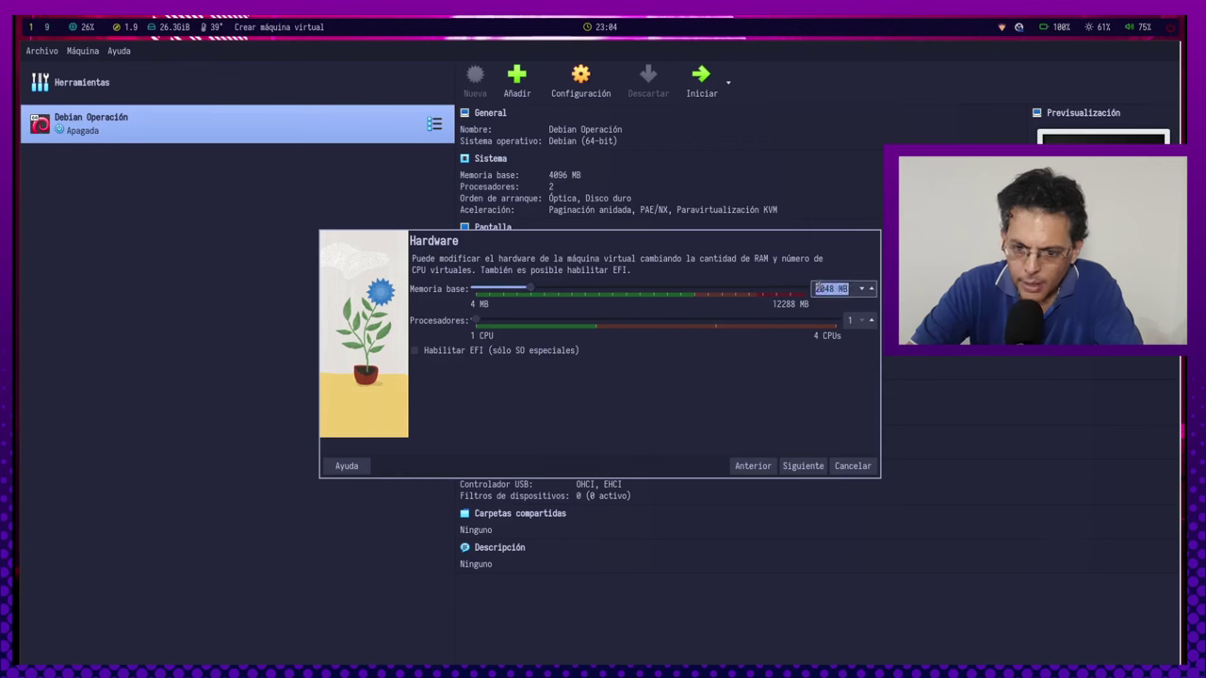
{"action": "type", "text": "4096"}
{"action": "key", "text": "Tab"}
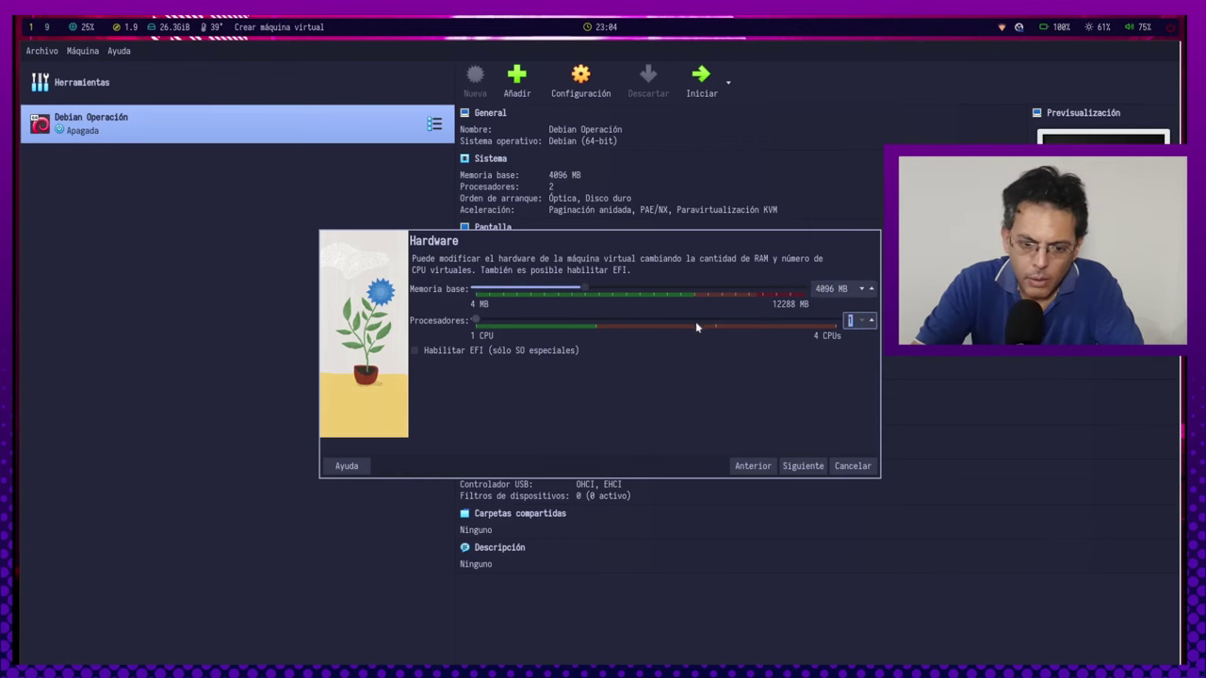
{"action": "type", "text": "2"}
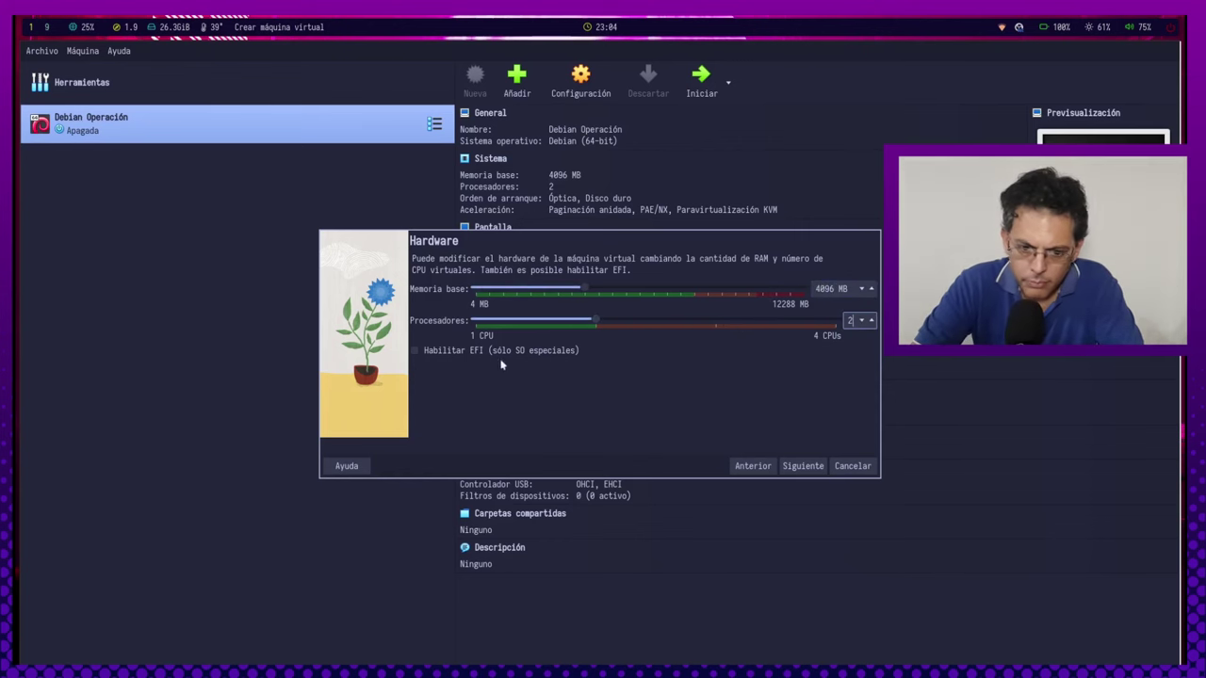
{"action": "left_click", "coordinate": [802, 466]}
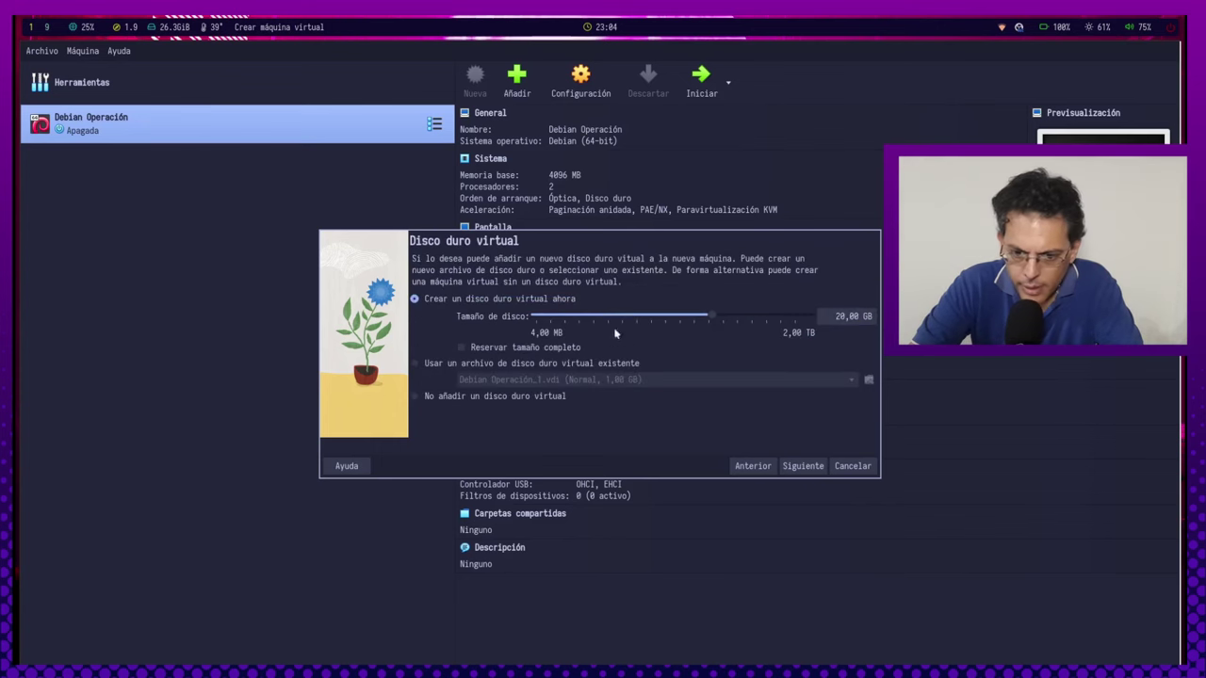
{"action": "triple_click", "coordinate": [835, 317]}
{"action": "type", "text": "50 GB"}
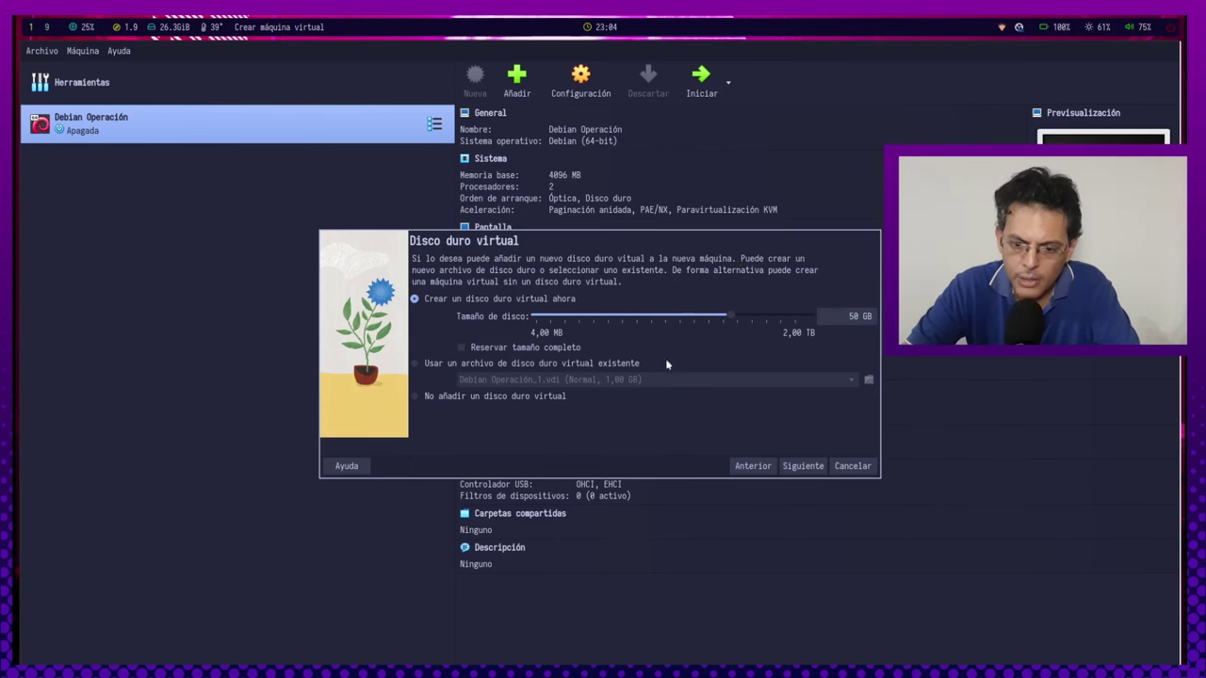
{"action": "left_click", "coordinate": [806, 467]}
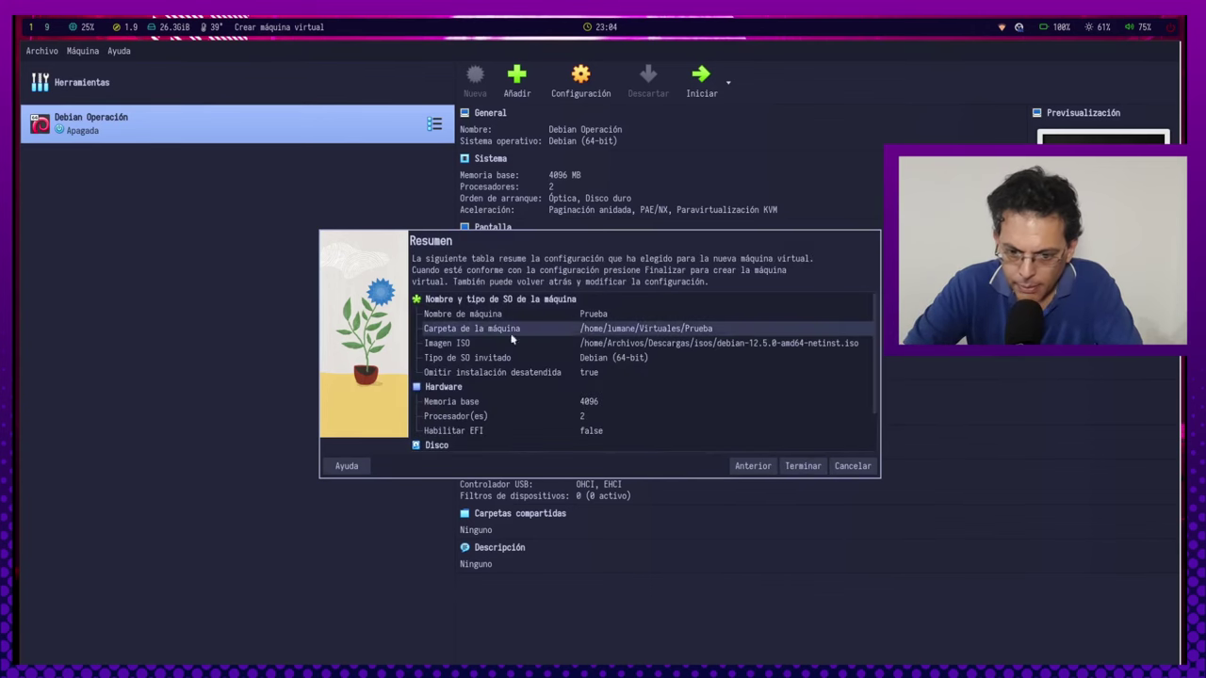
{"action": "left_click", "coordinate": [803, 466]}
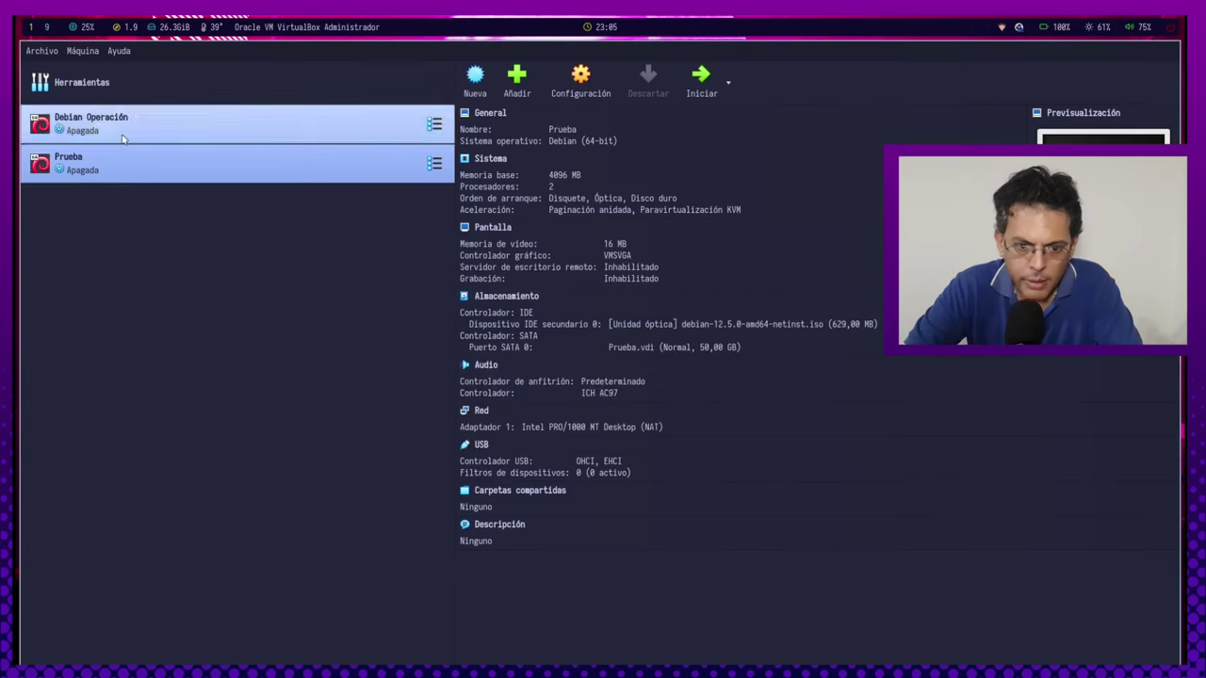
In Prueba's settings, remove the floppy from the boot order.
{"action": "left_click", "coordinate": [580, 83]}
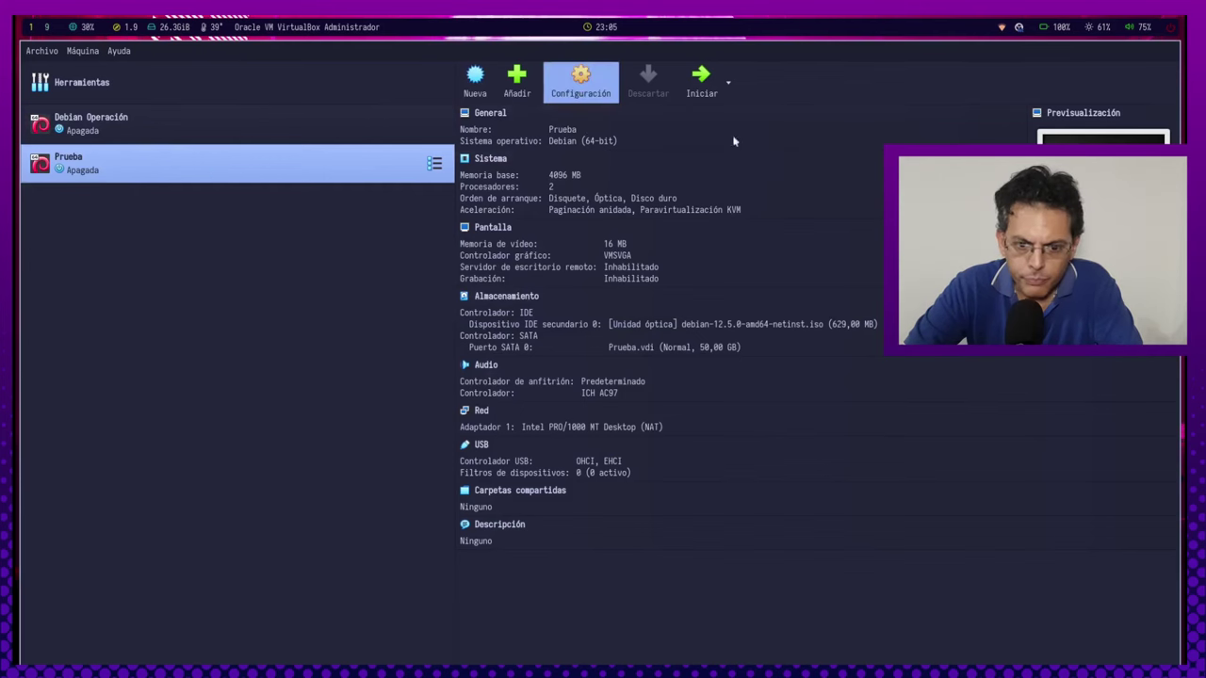
{"action": "left_click", "coordinate": [803, 81]}
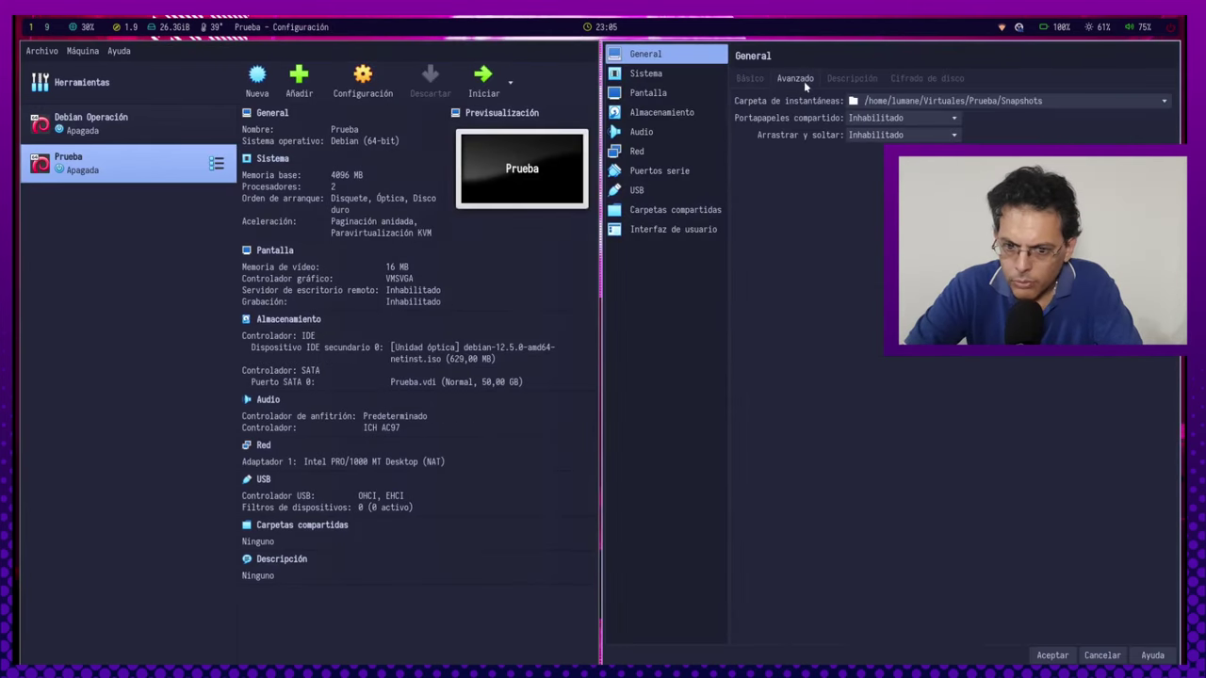
{"action": "left_click", "coordinate": [878, 81]}
{"action": "left_click", "coordinate": [927, 79]}
{"action": "left_click", "coordinate": [751, 79]}
{"action": "left_click", "coordinate": [647, 74]}
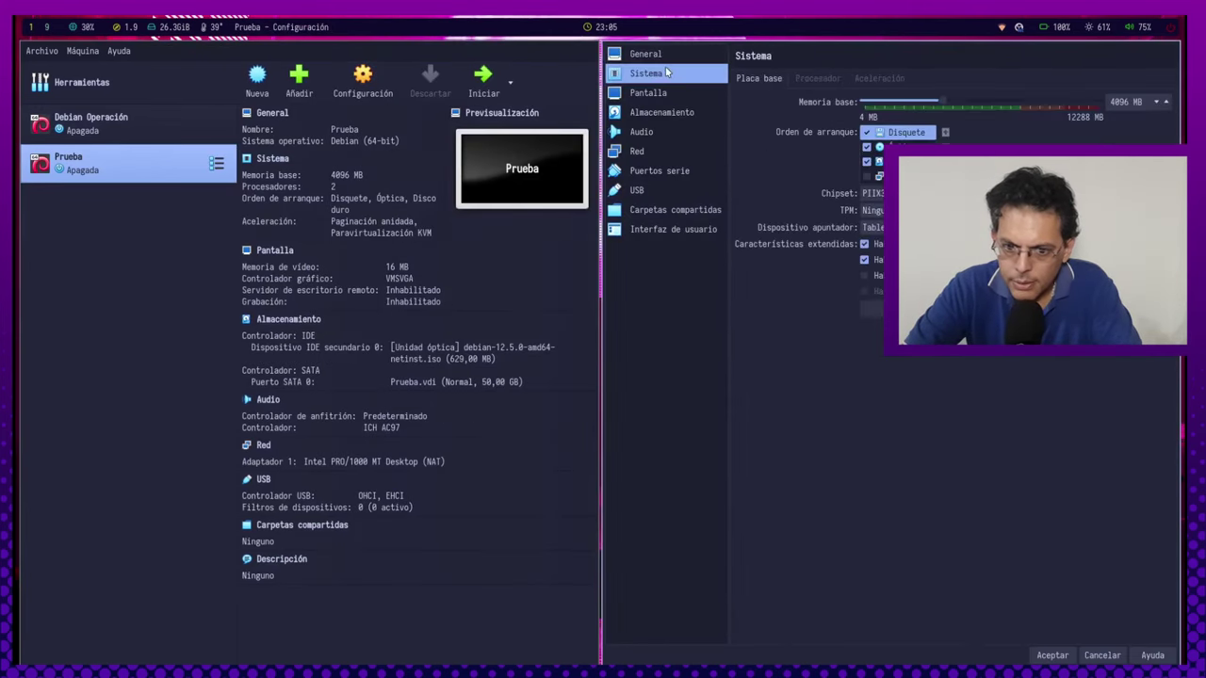
{"action": "left_click", "coordinate": [866, 133]}
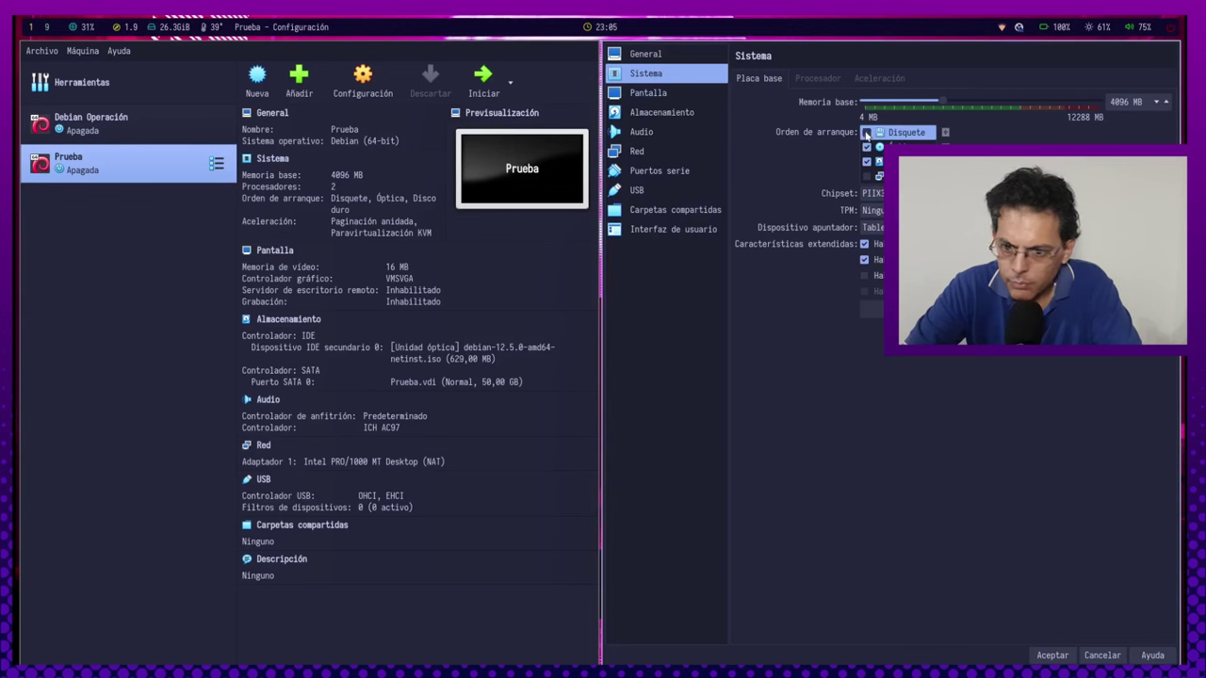
Raise the display video memory from 16 MB to 128 MB.
{"action": "left_click", "coordinate": [812, 80]}
{"action": "left_click", "coordinate": [879, 79]}
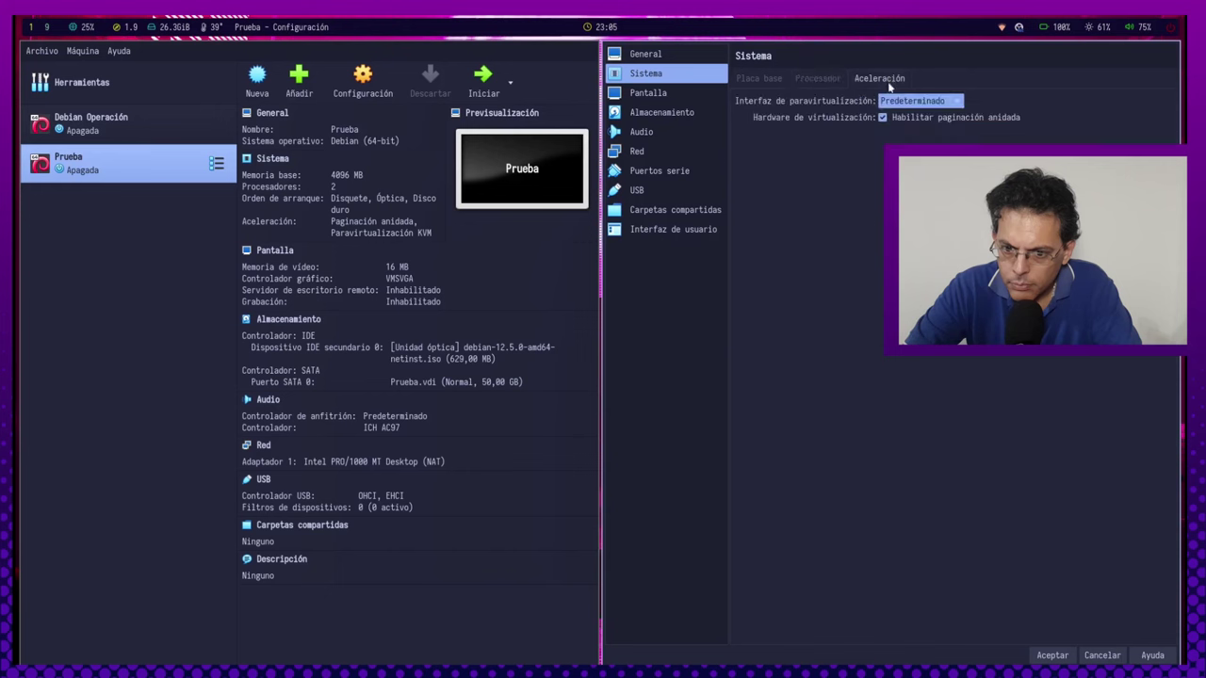
{"action": "left_click", "coordinate": [698, 93]}
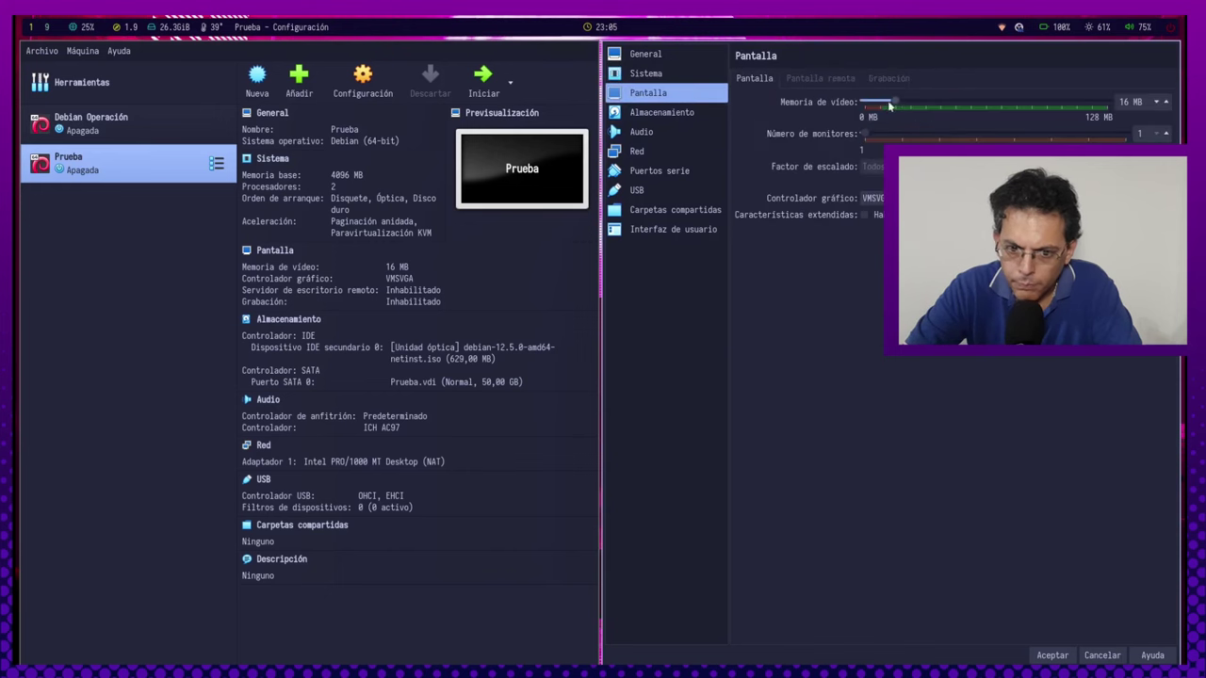
{"action": "left_click_drag", "start_coordinate": [891, 102], "coordinate": [1121, 104]}
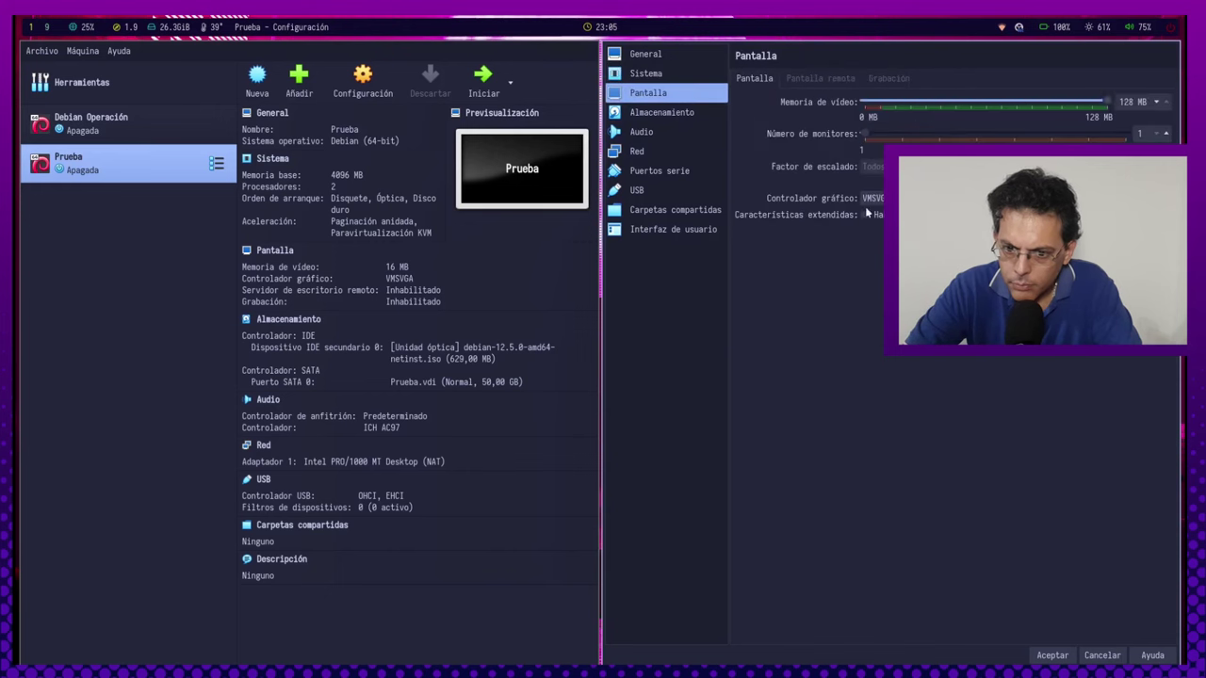
Review the storage, audio, serial port, shared folders and user interface pages, then apply.
{"action": "left_click", "coordinate": [649, 113]}
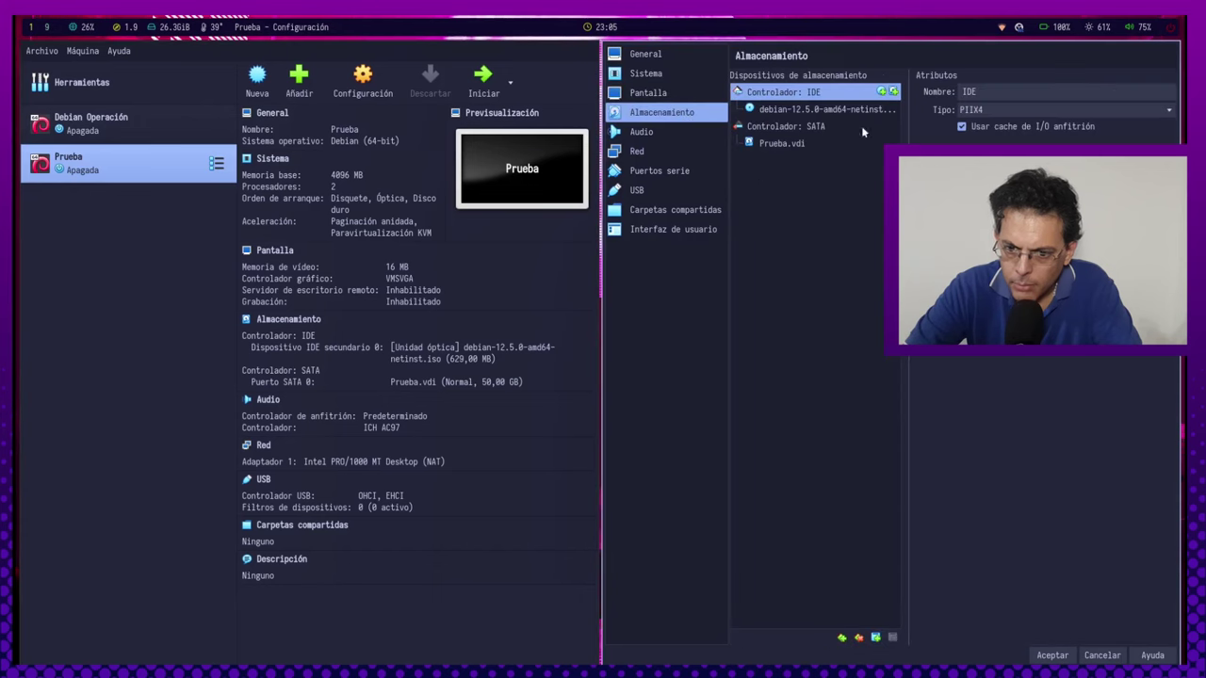
{"action": "left_click", "coordinate": [685, 133]}
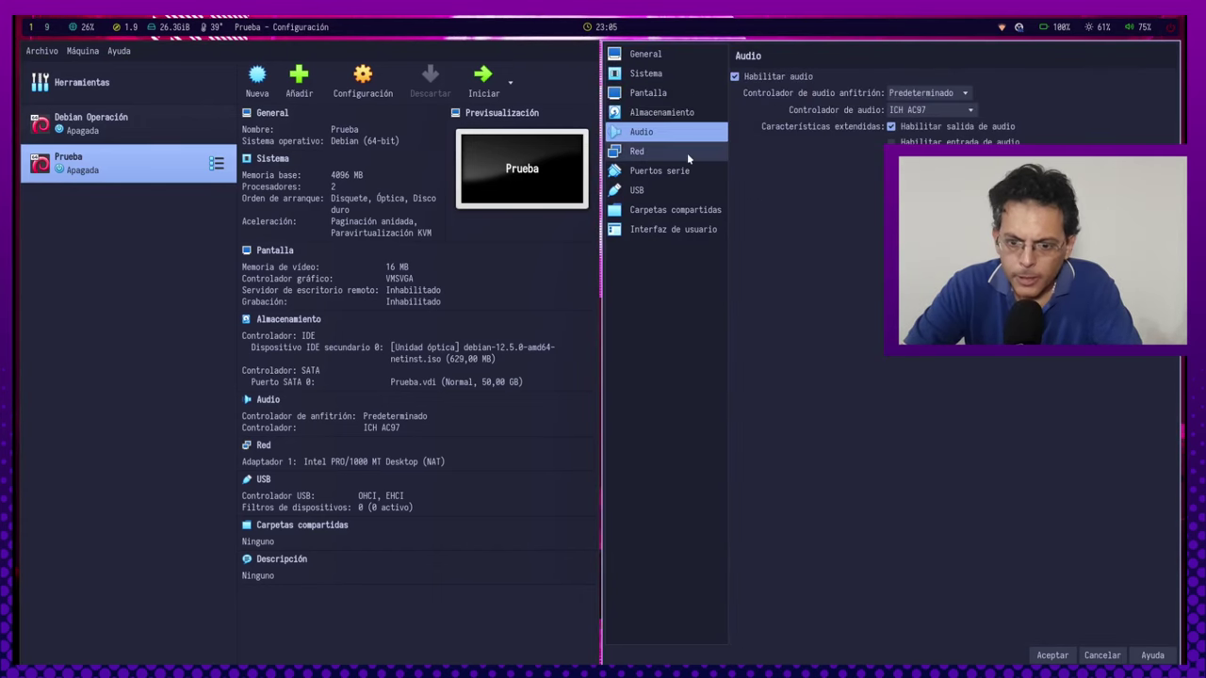
{"action": "left_click", "coordinate": [686, 171]}
{"action": "left_click", "coordinate": [676, 210]}
{"action": "left_click", "coordinate": [676, 230]}
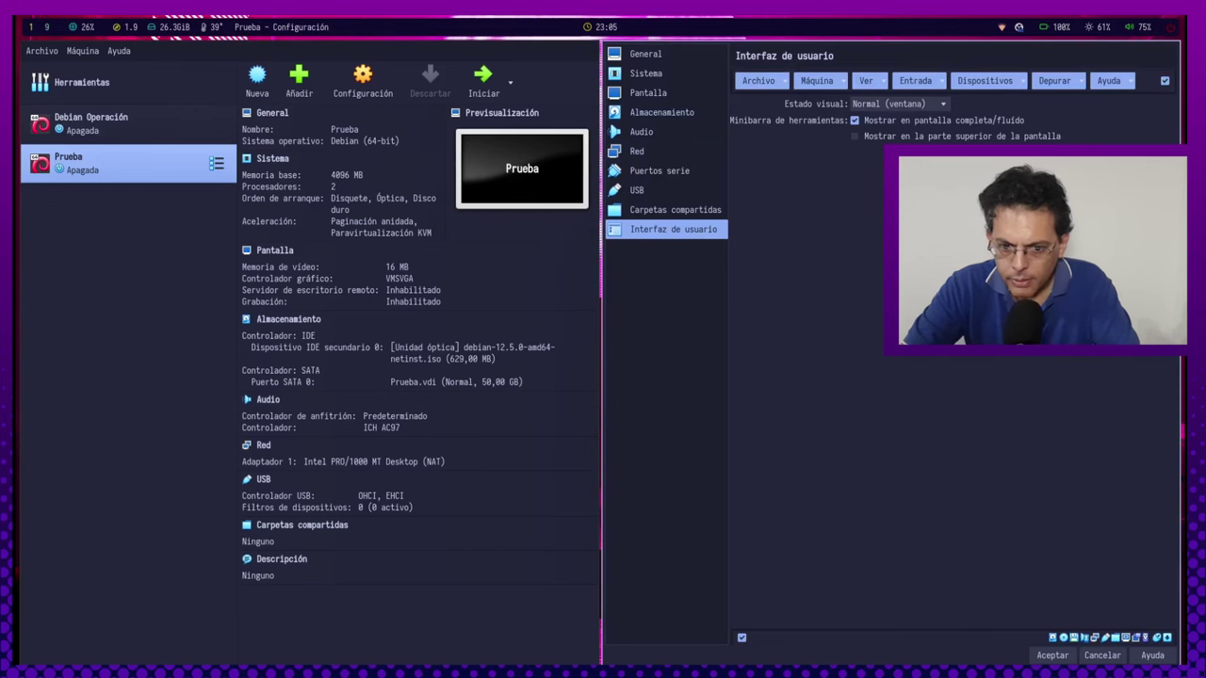
{"action": "left_click", "coordinate": [1052, 655]}
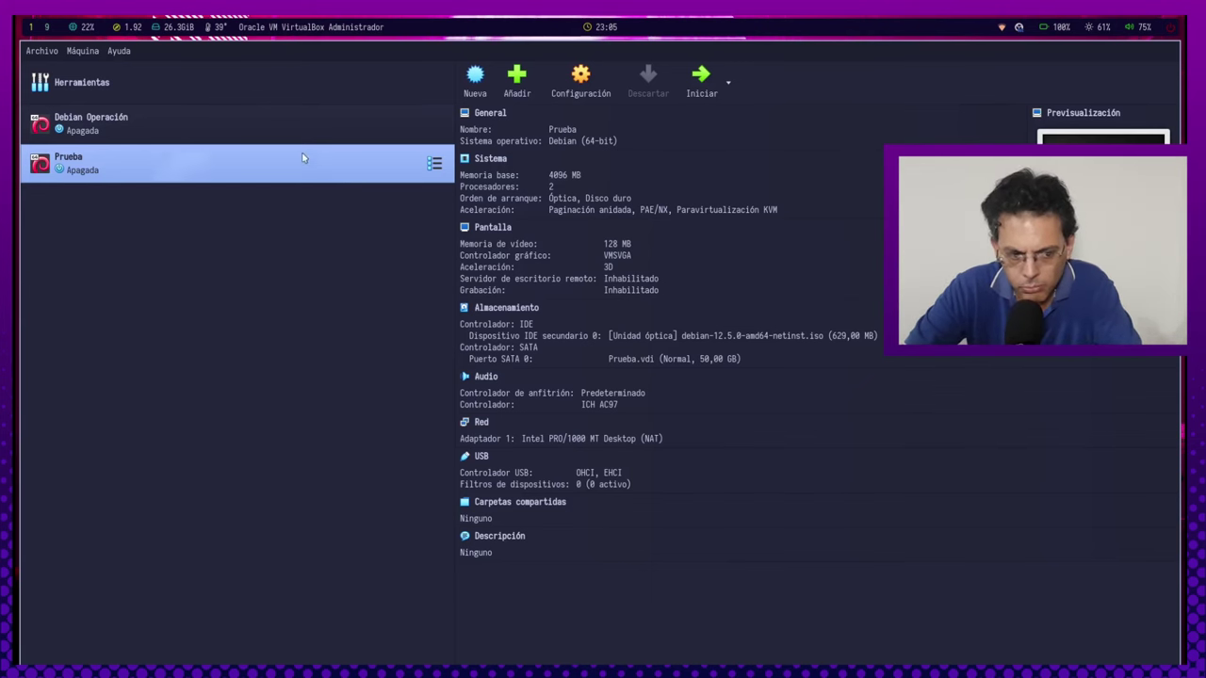
Start the Prueba VM and show it full-screen.
{"action": "left_click", "coordinate": [701, 81]}
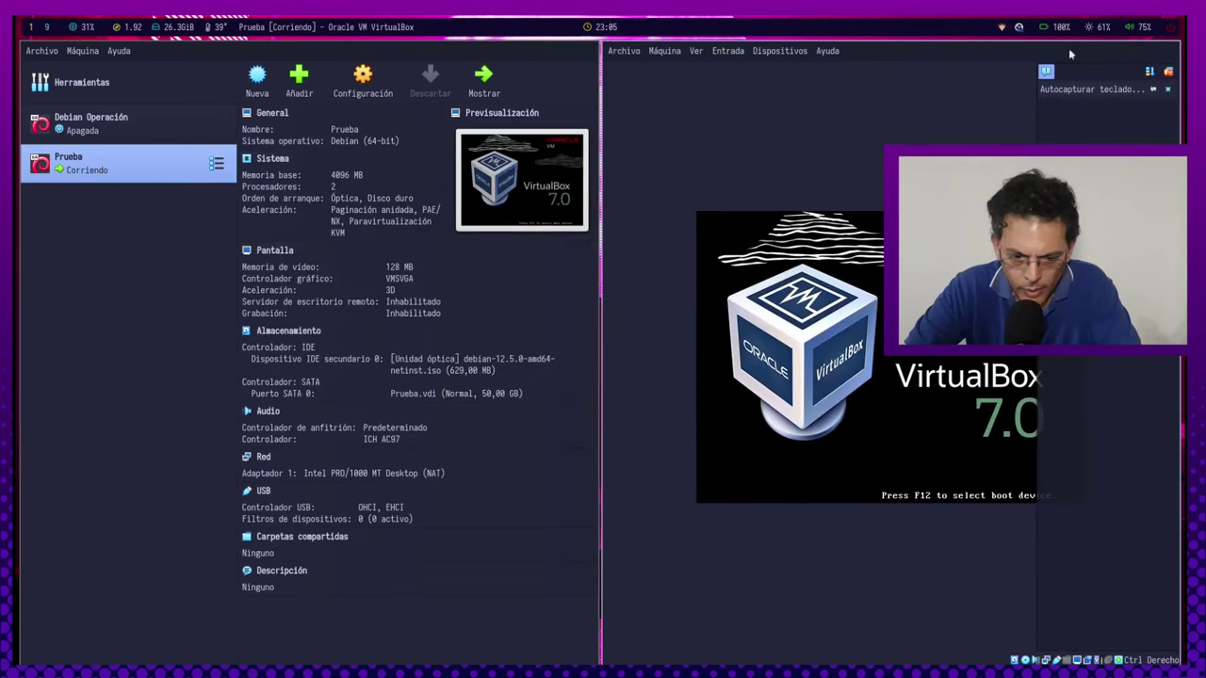
{"action": "left_click", "coordinate": [1166, 91]}
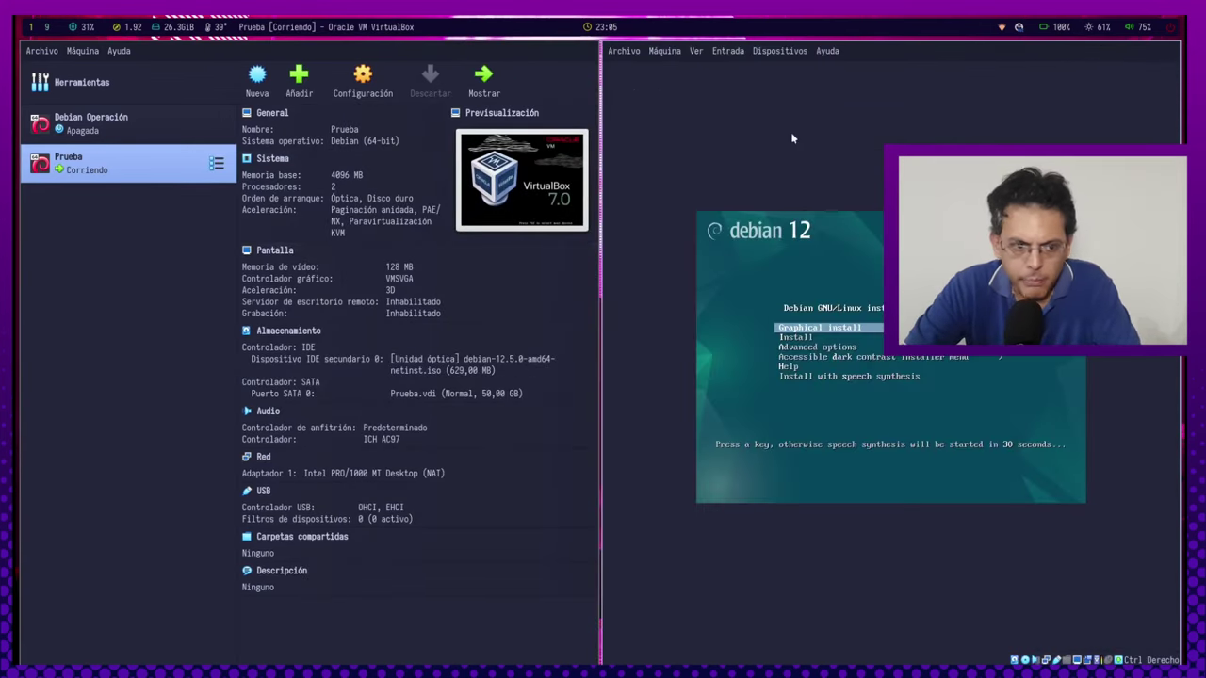
{"action": "key", "text": "super+shift+2"}
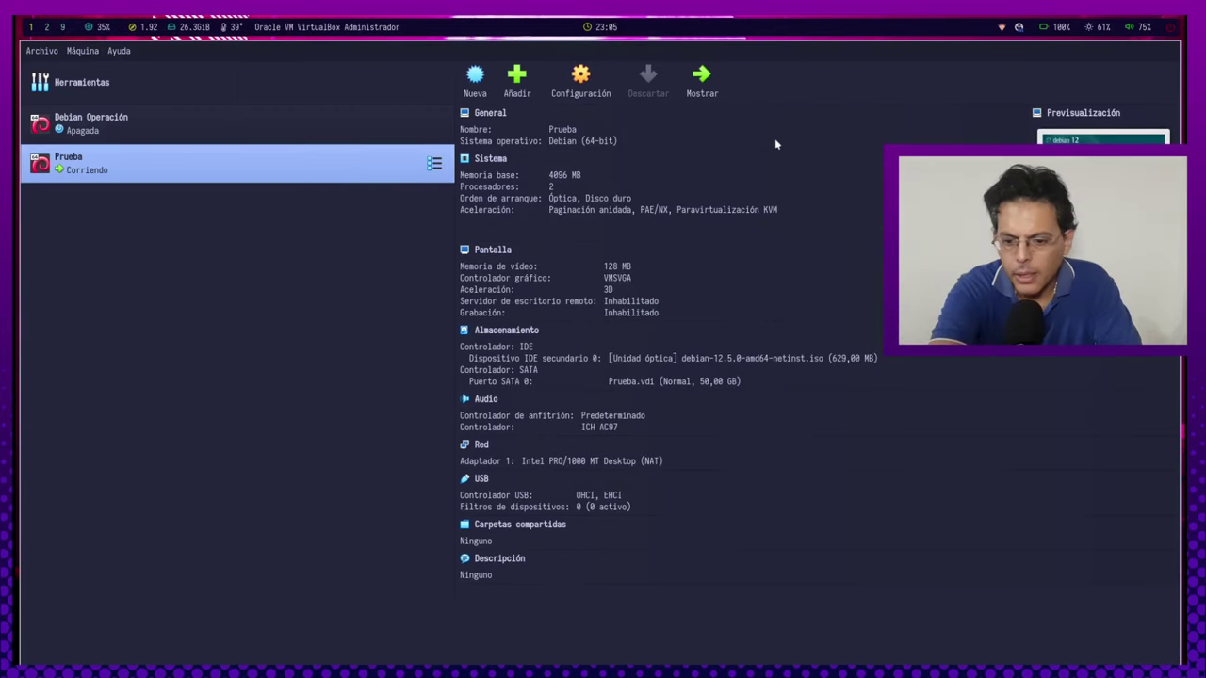
{"action": "key", "text": "super+2"}
Launch the text-mode Install entry from the Debian boot menu.
{"action": "key", "text": "Down"}
{"action": "key", "text": "Down"}
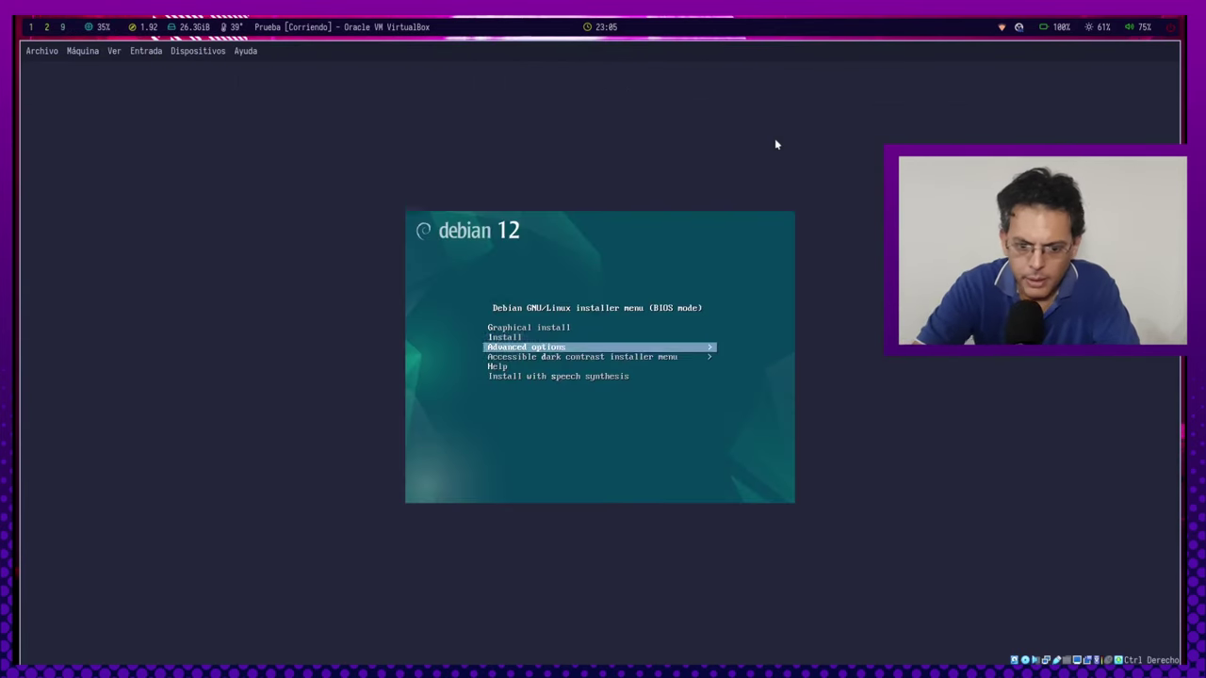
{"action": "key", "text": "Up"}
{"action": "key", "text": "Down"}
{"action": "key", "text": "Up"}
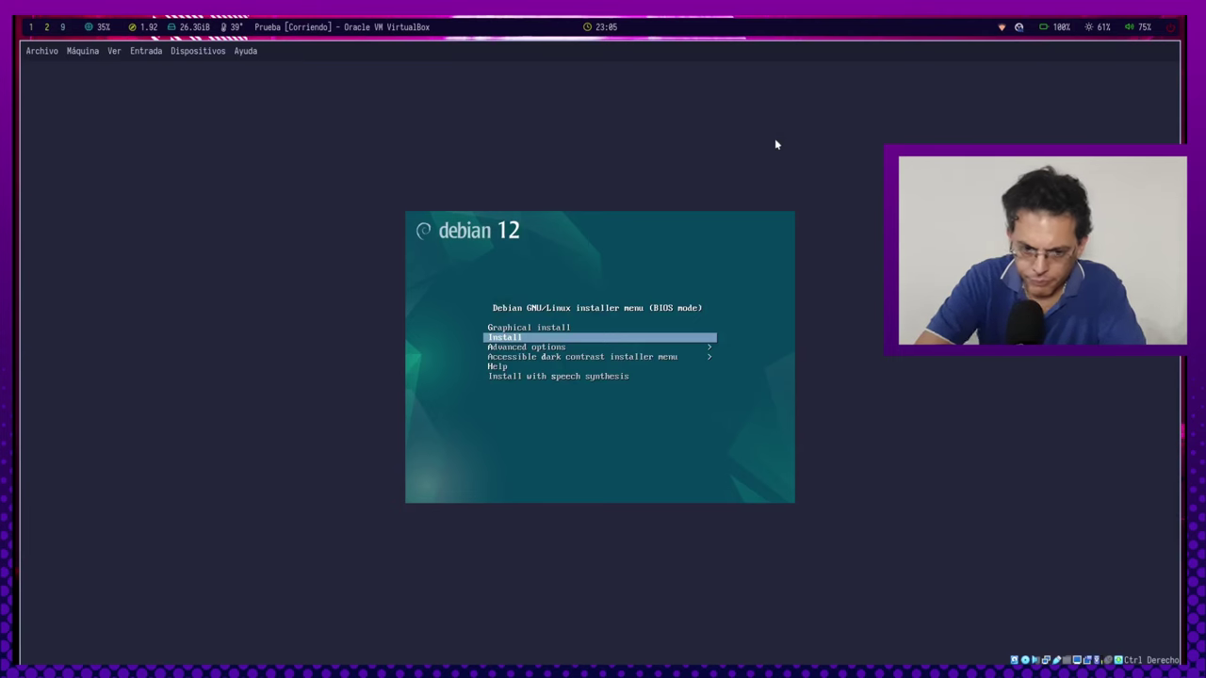
{"action": "key", "text": "Return"}
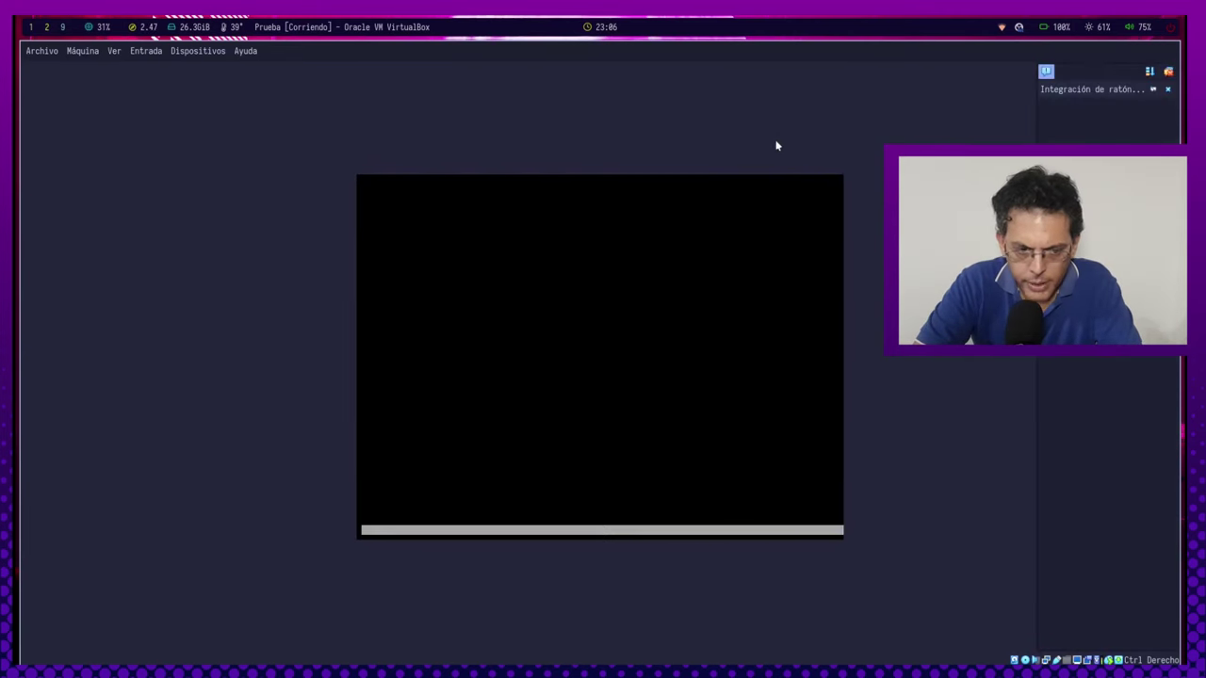
Choose Spanish and Chile, accepting the default hostname, domain and root password steps.
{"action": "left_click", "coordinate": [1167, 89]}
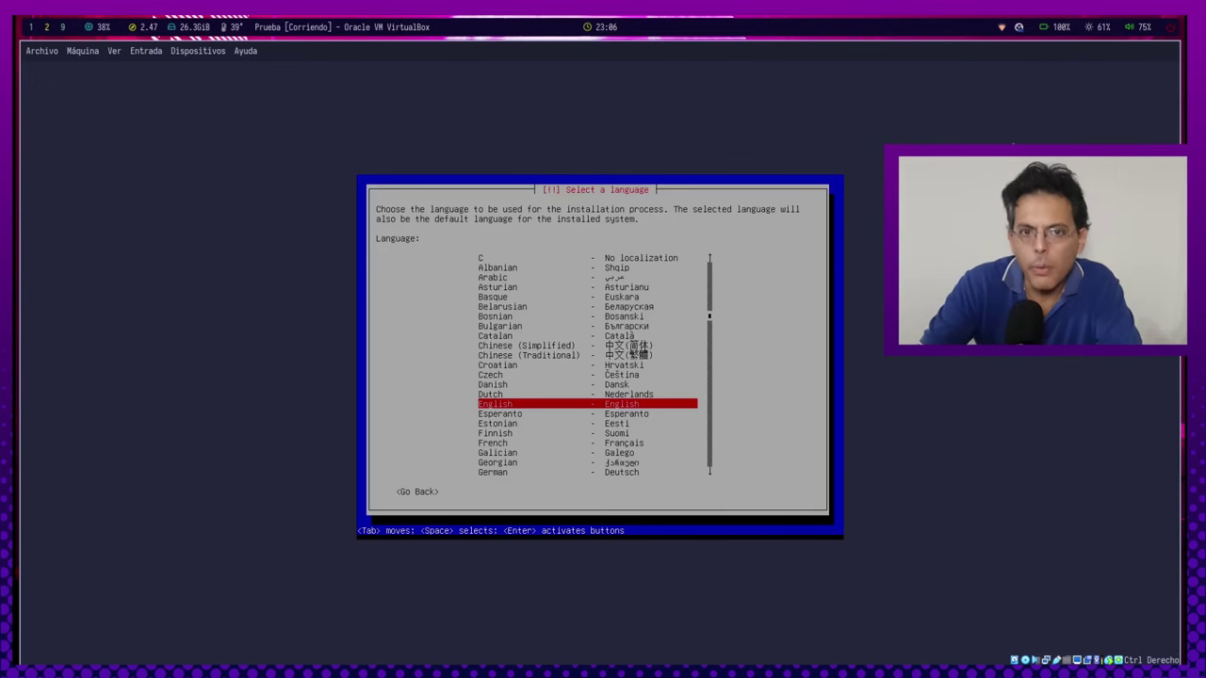
{"action": "key", "text": "s"}
{"action": "key", "text": "s"}
{"action": "key", "text": "s"}
{"action": "key", "text": "s"}
{"action": "key", "text": "s"}
{"action": "key", "text": "Return"}
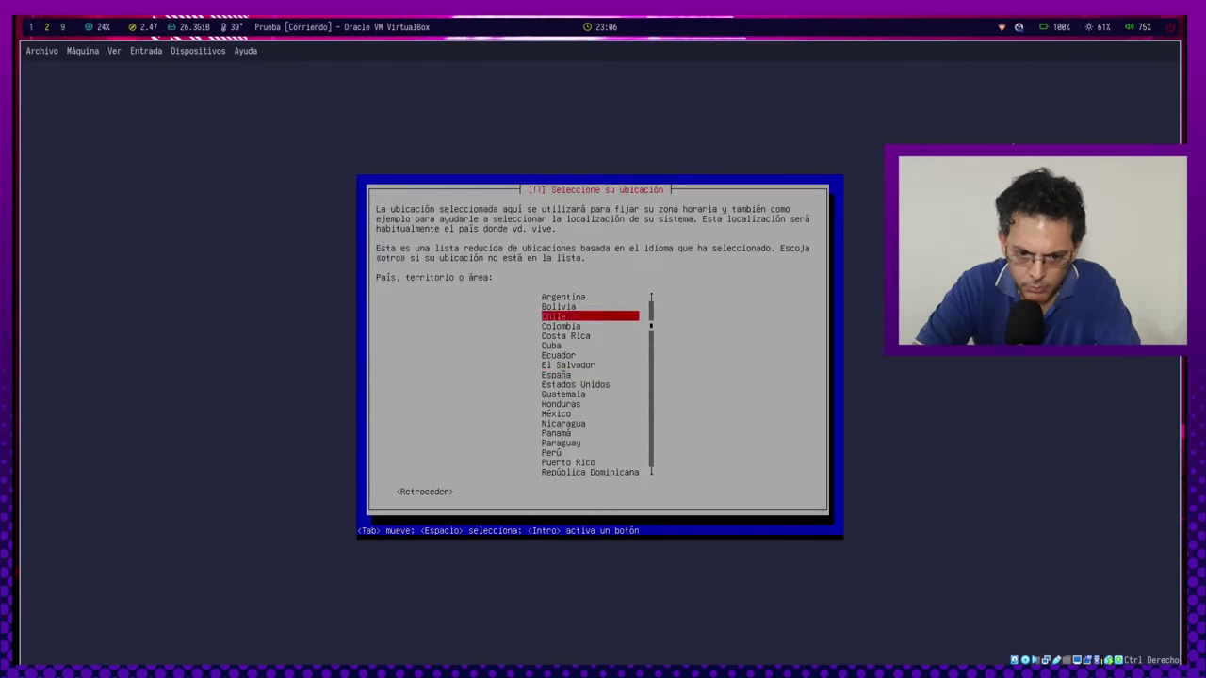
{"action": "key", "text": "Return"}
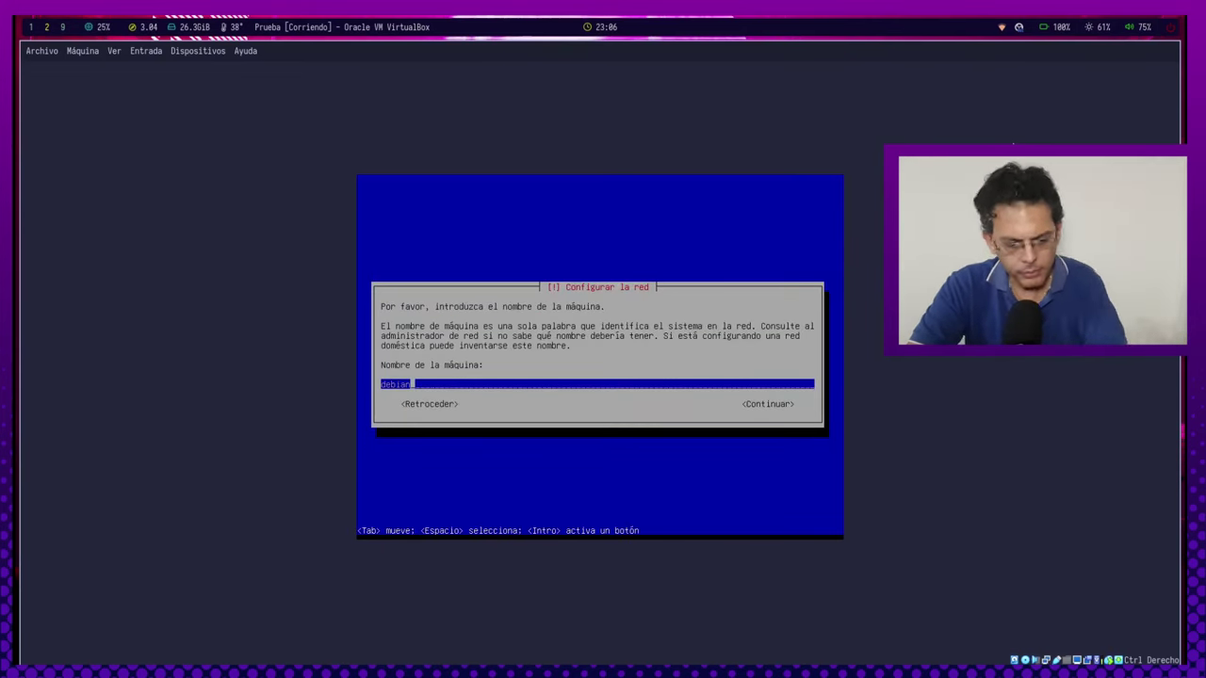
{"action": "key", "text": "Return"}
{"action": "key", "text": "Return"}
{"action": "key", "text": "Return"}
{"action": "key", "text": "Return"}
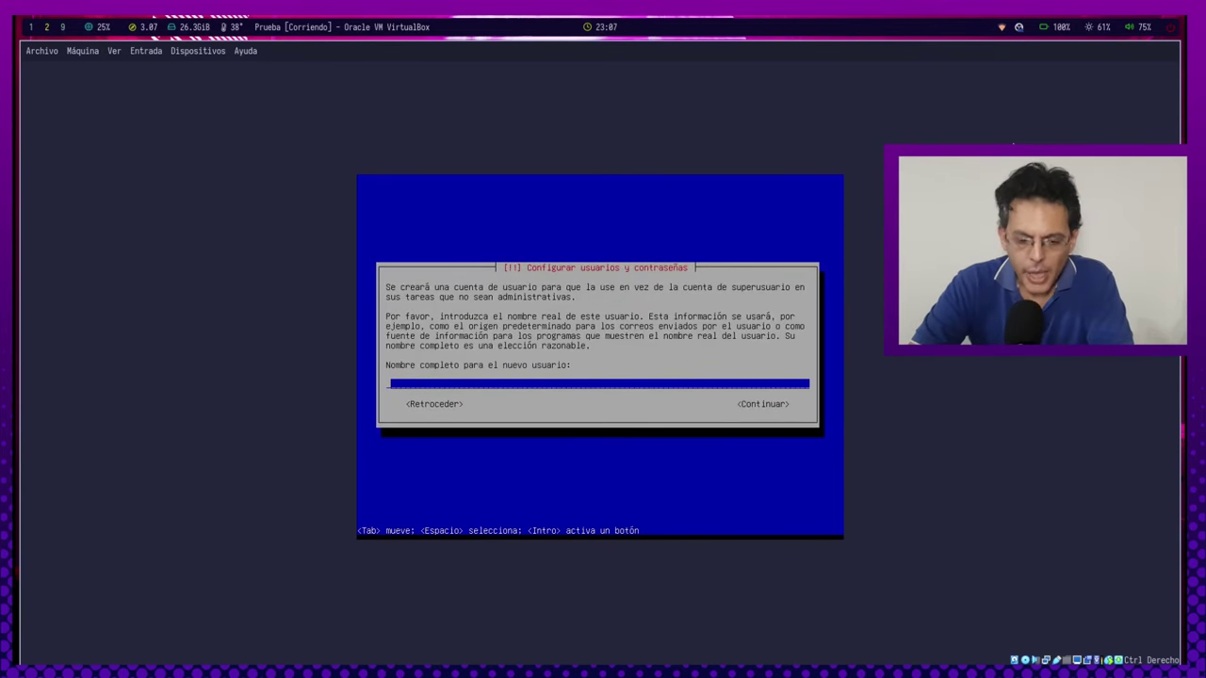
Enter the new user's full name, account user name and password.
{"action": "type", "text": "JA"}
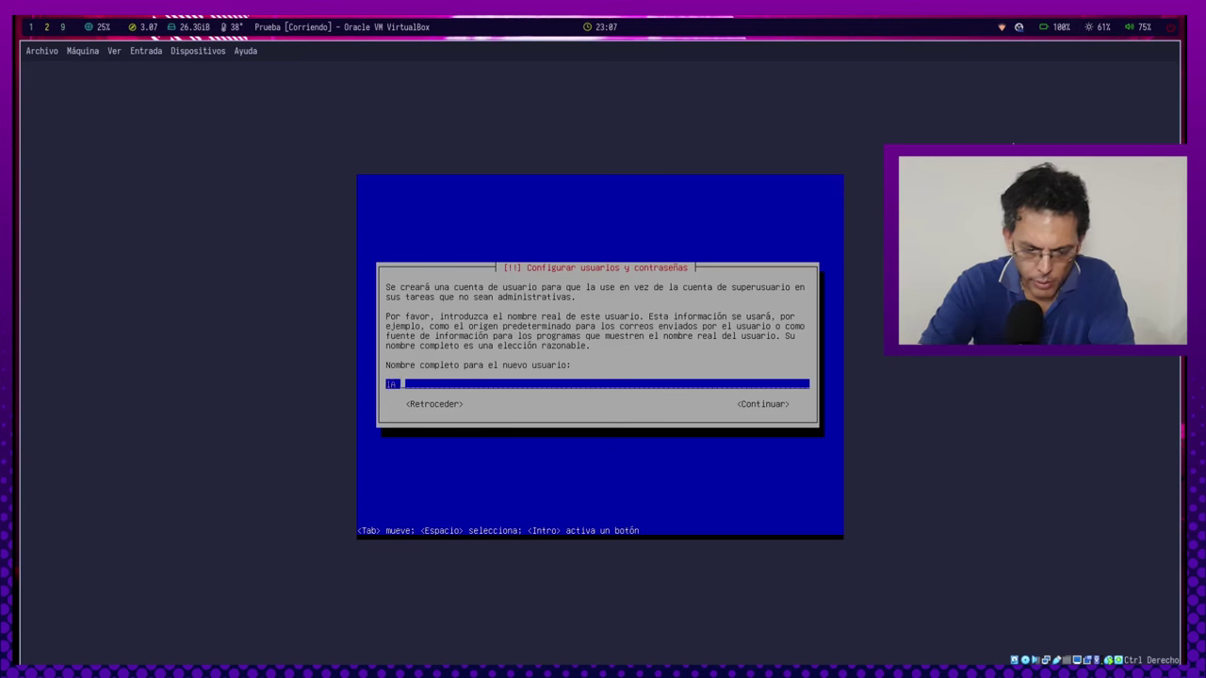
{"action": "type", "text": " gárcía"}
{"action": "key", "text": "BackSpace"}
{"action": "key", "text": "BackSpace"}
{"action": "key", "text": "BackSpace"}
{"action": "key", "text": "BackSpace"}
{"action": "key", "text": "BackSpace"}
{"action": "key", "text": "BackSpace"}
{"action": "key", "text": "BackSpace"}
{"action": "key", "text": "BackSpace"}
{"action": "key", "text": "BackSpace"}
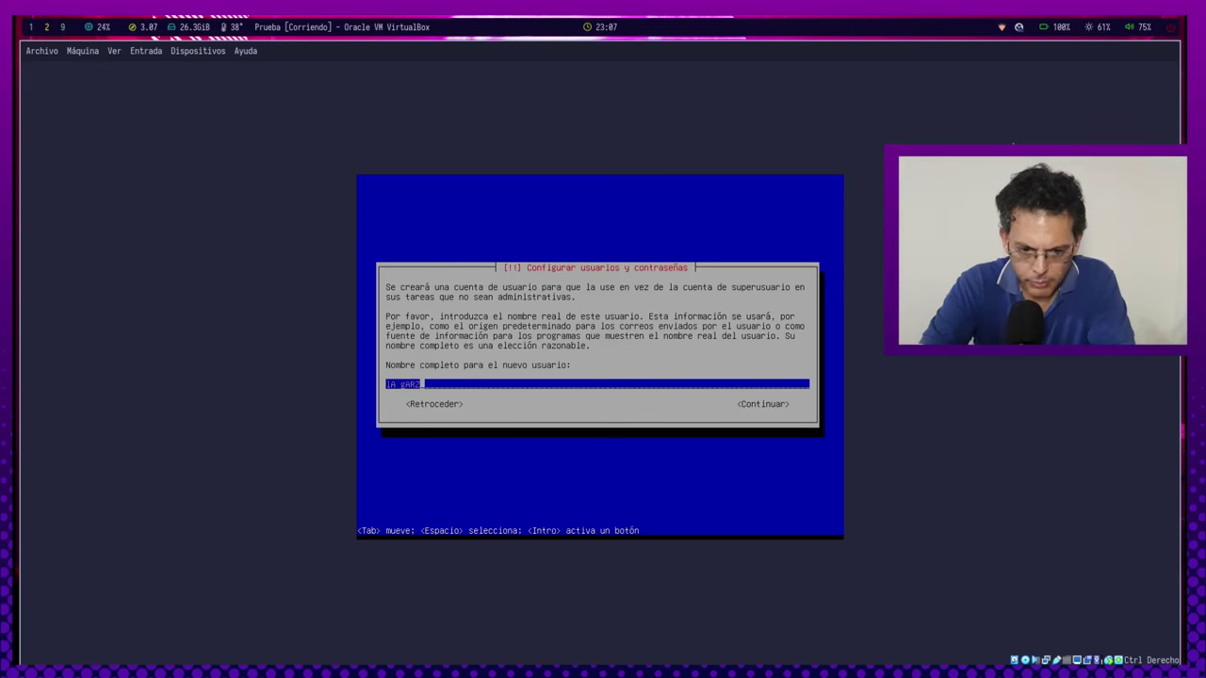
{"action": "type", "text": "JA Garza"}
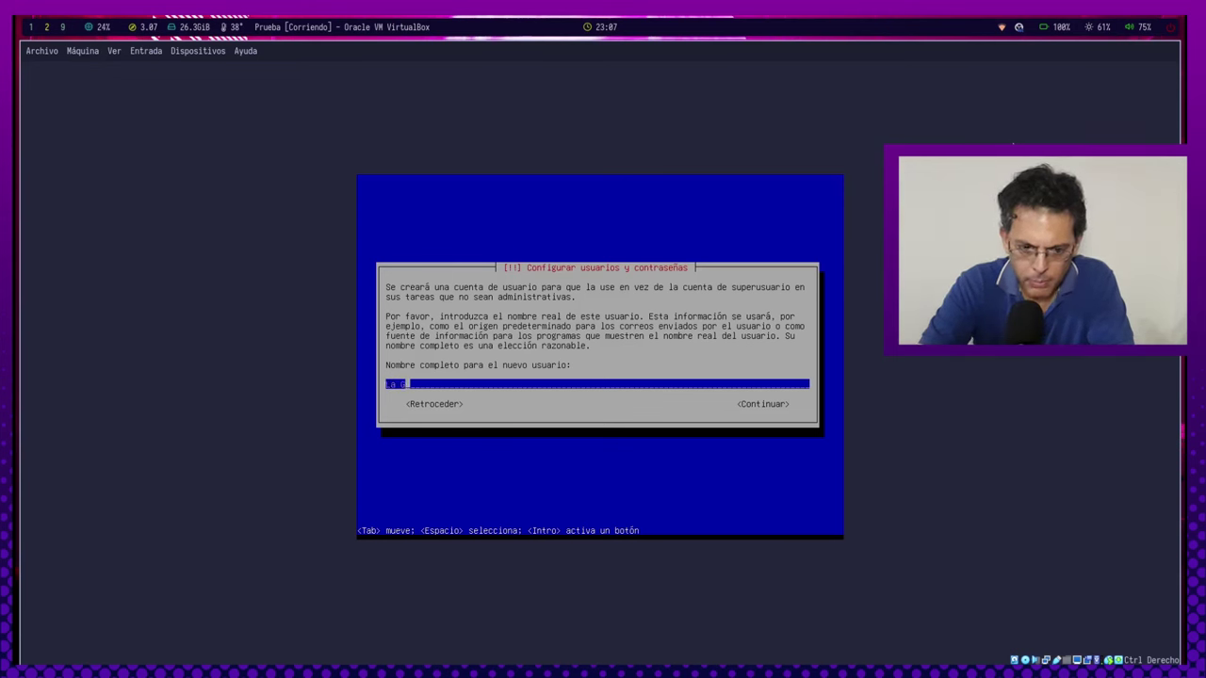
{"action": "type", "text": " Resistente"}
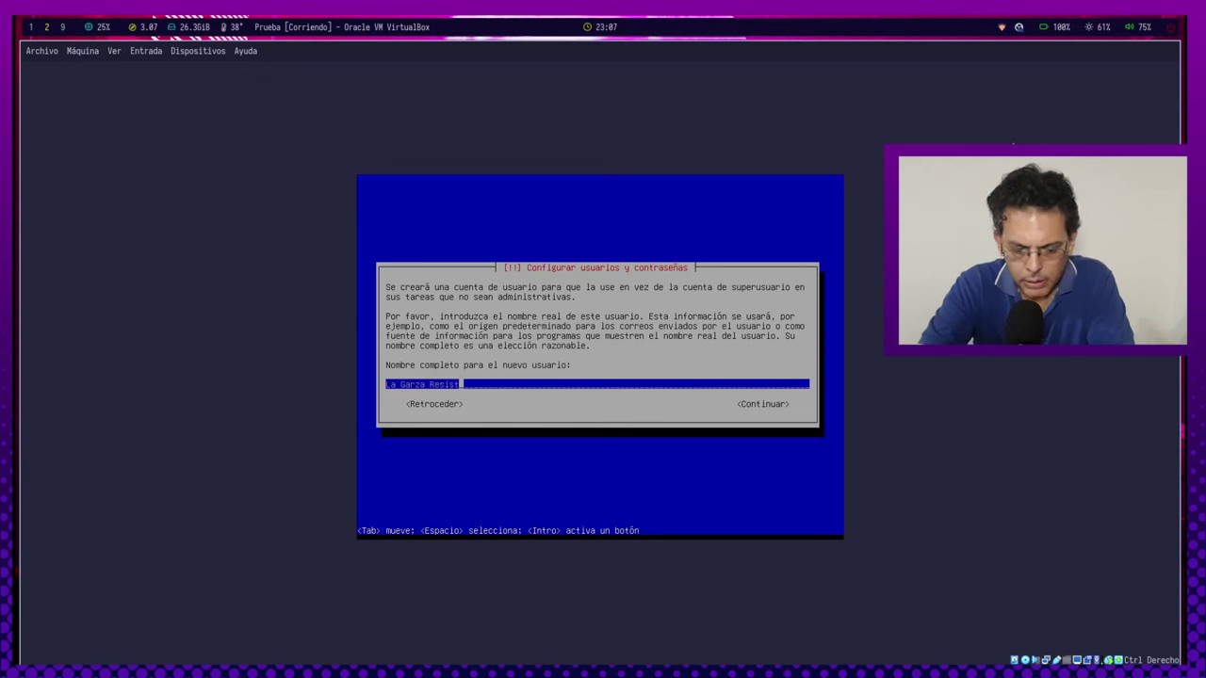
{"action": "key", "text": "Tab"}
{"action": "key", "text": "Return"}
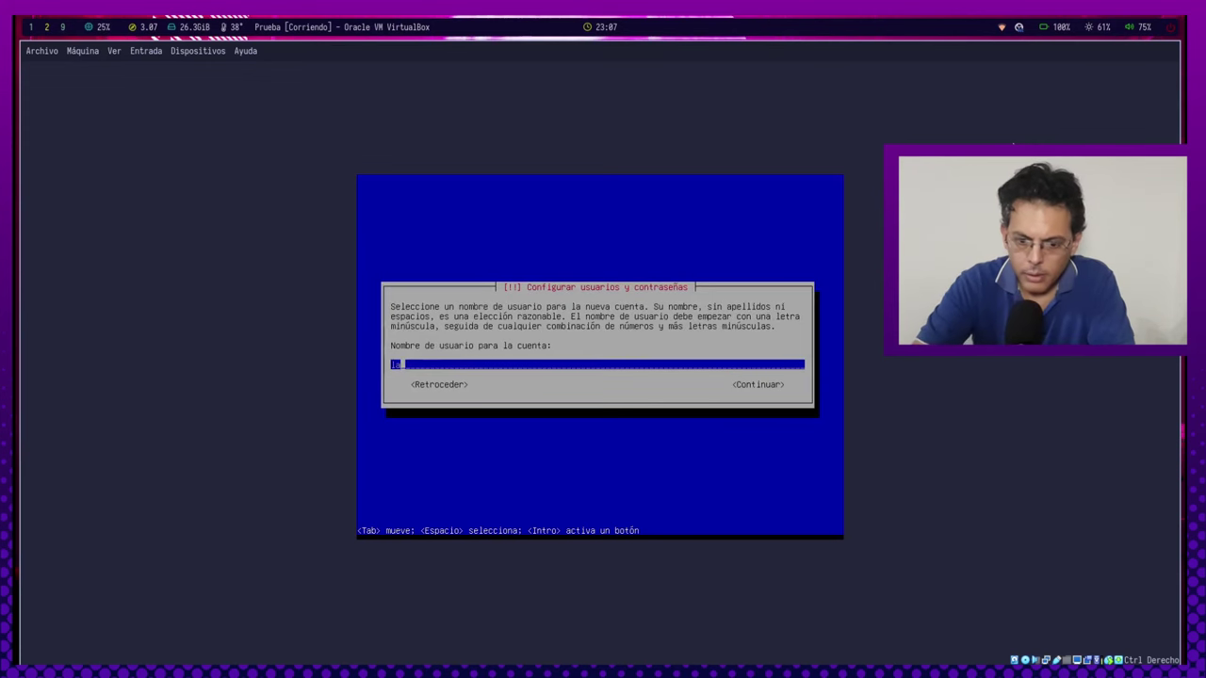
{"action": "key", "text": "BackSpace"}
{"action": "key", "text": "BackSpace"}
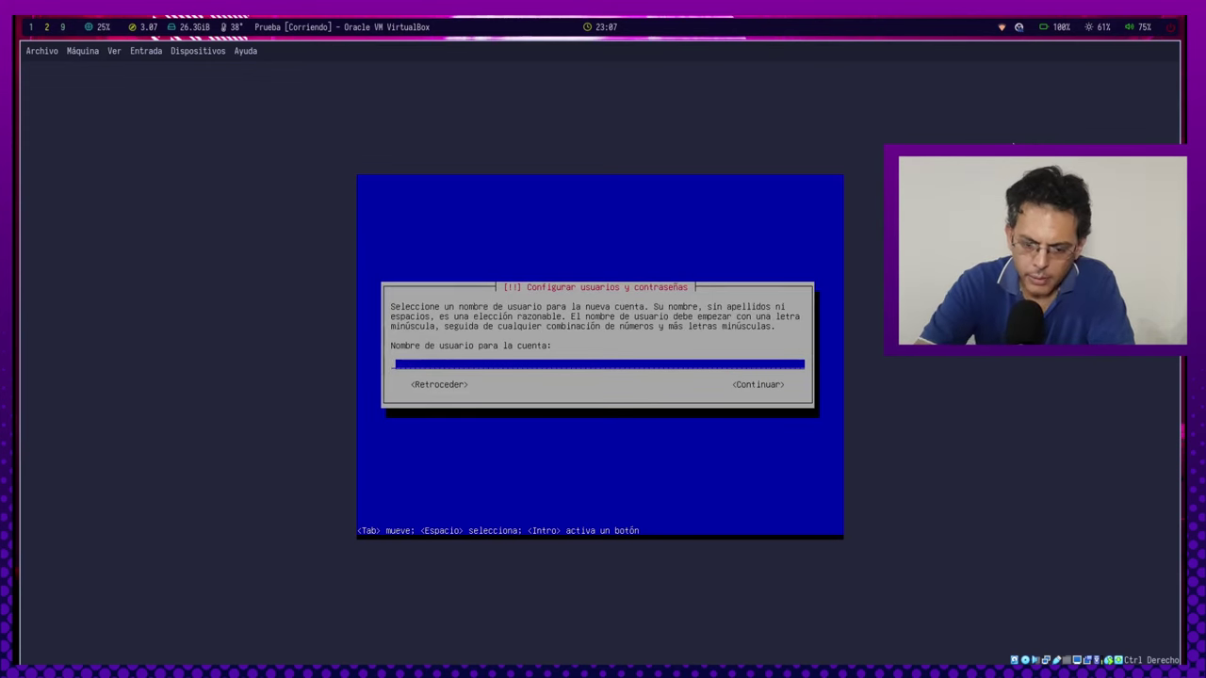
{"action": "type", "text": "lgr"}
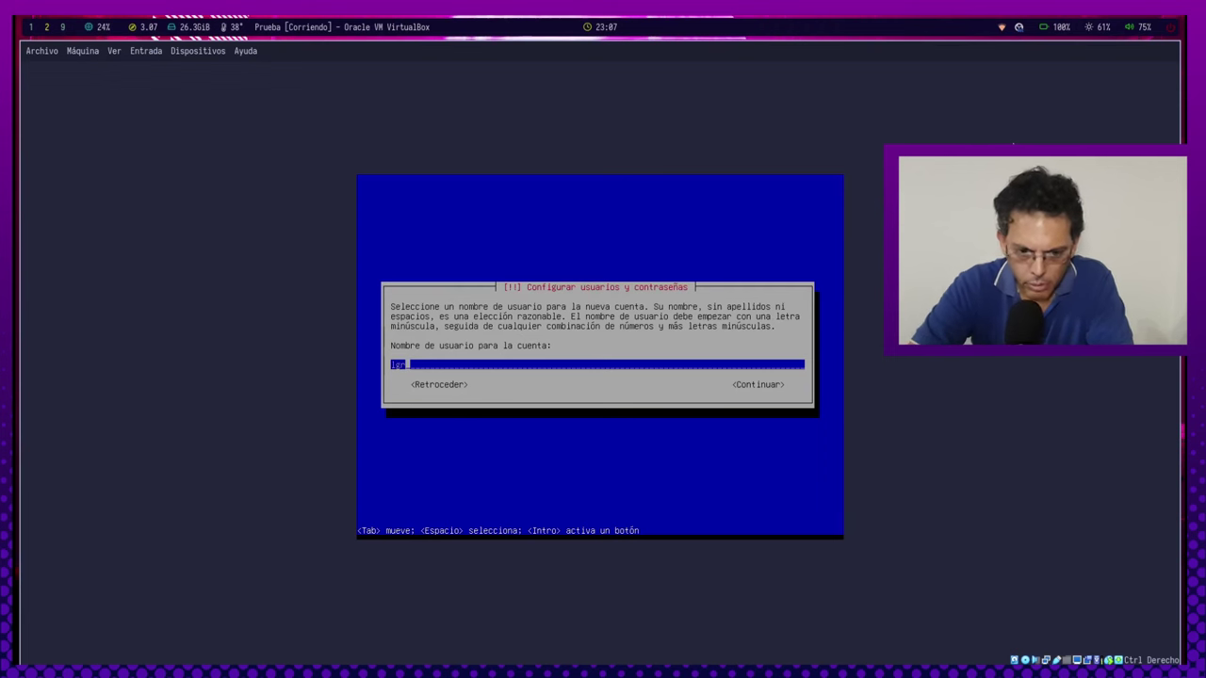
{"action": "key", "text": "Tab"}
{"action": "key", "text": "Return"}
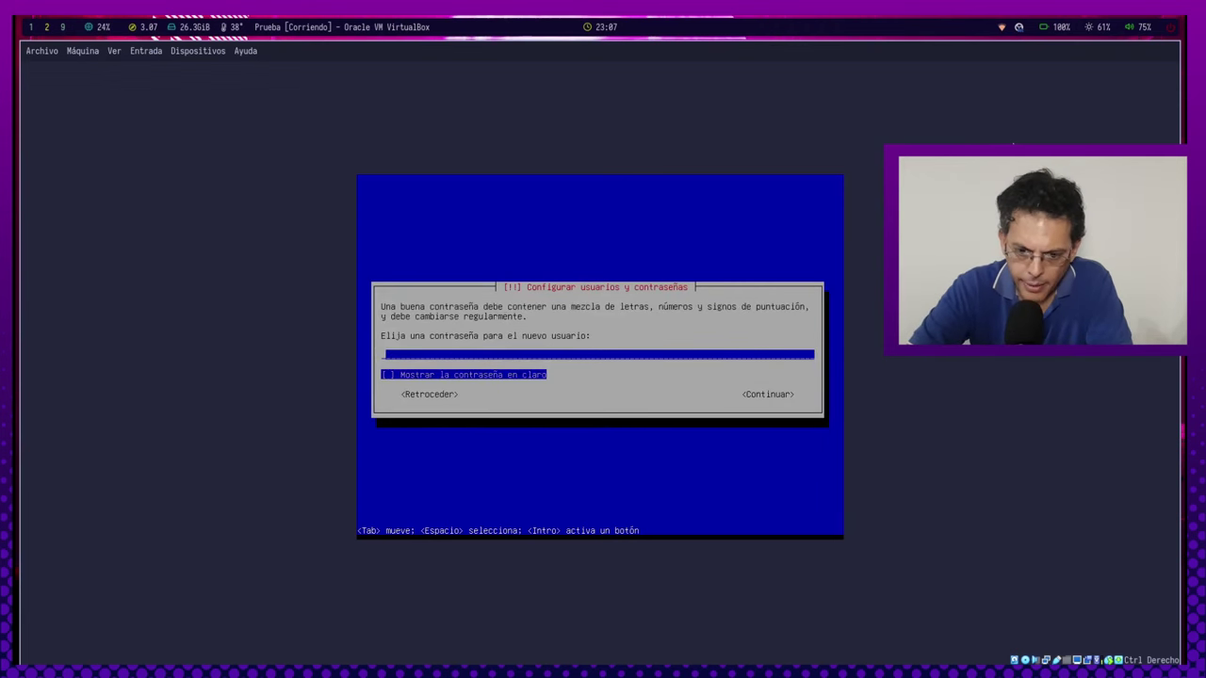
{"action": "key", "text": "Return"}
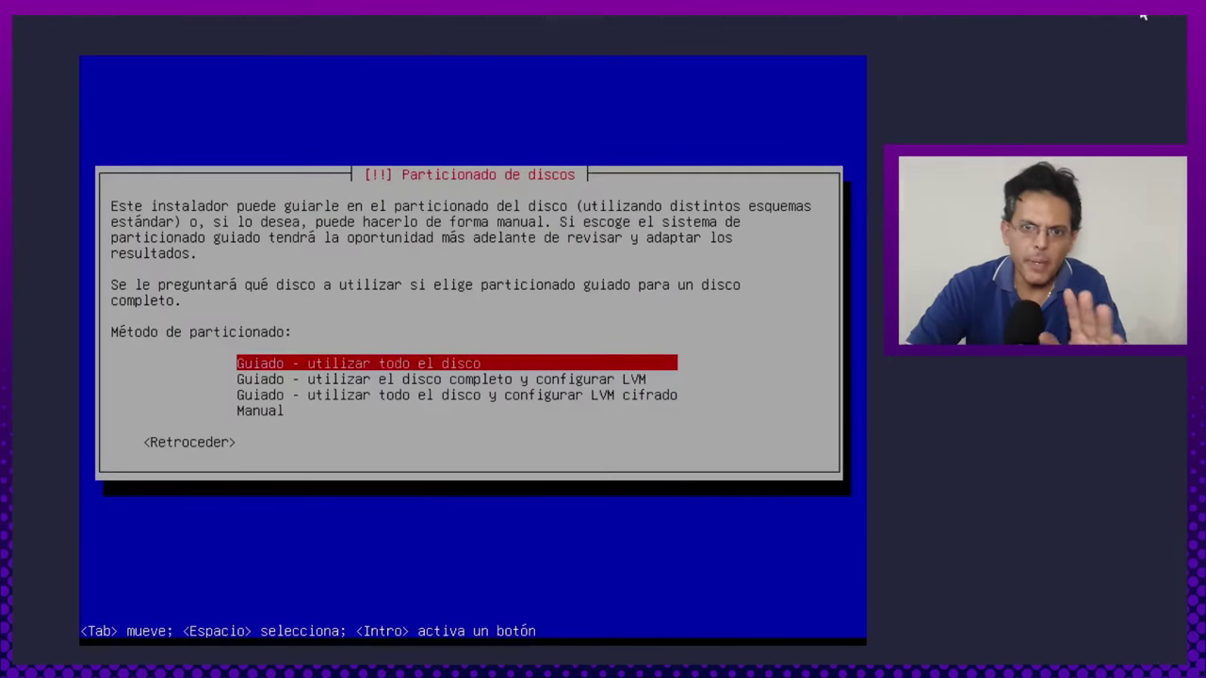
{"action": "key", "text": "Down"}
{"action": "key", "text": "Down"}
{"action": "key", "text": "Up"}
{"action": "key", "text": "Up"}
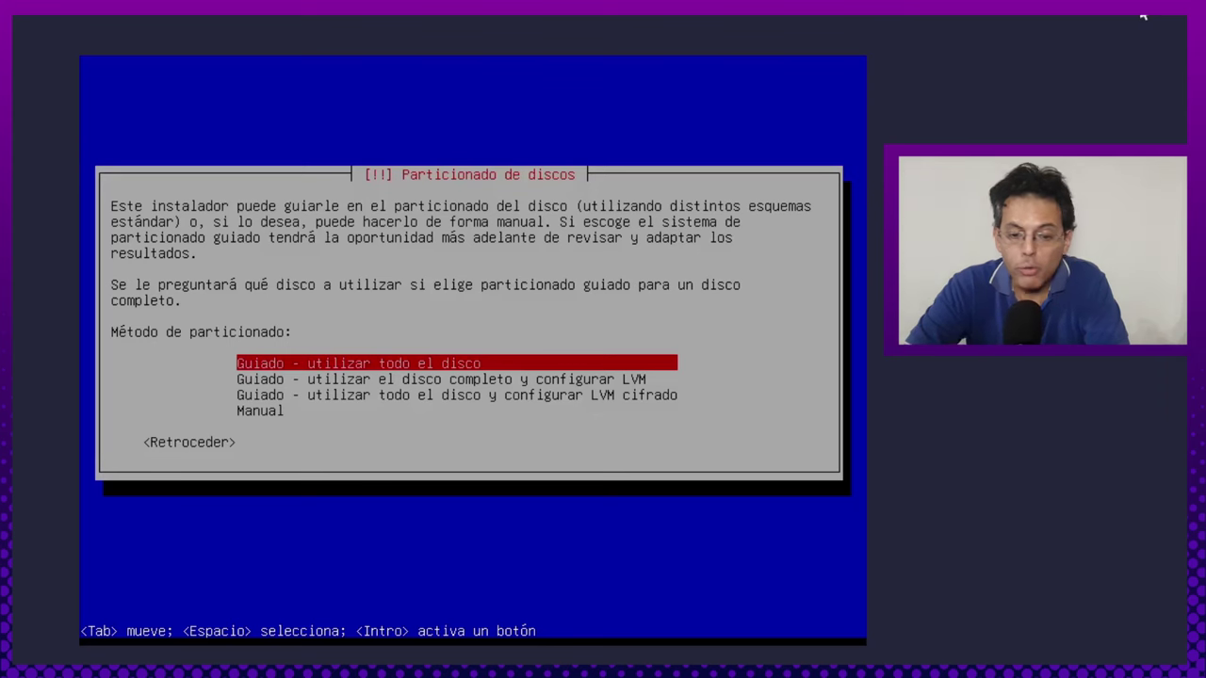
Choose the Manual partitioning method.
{"action": "key", "text": "Down"}
{"action": "key", "text": "Up"}
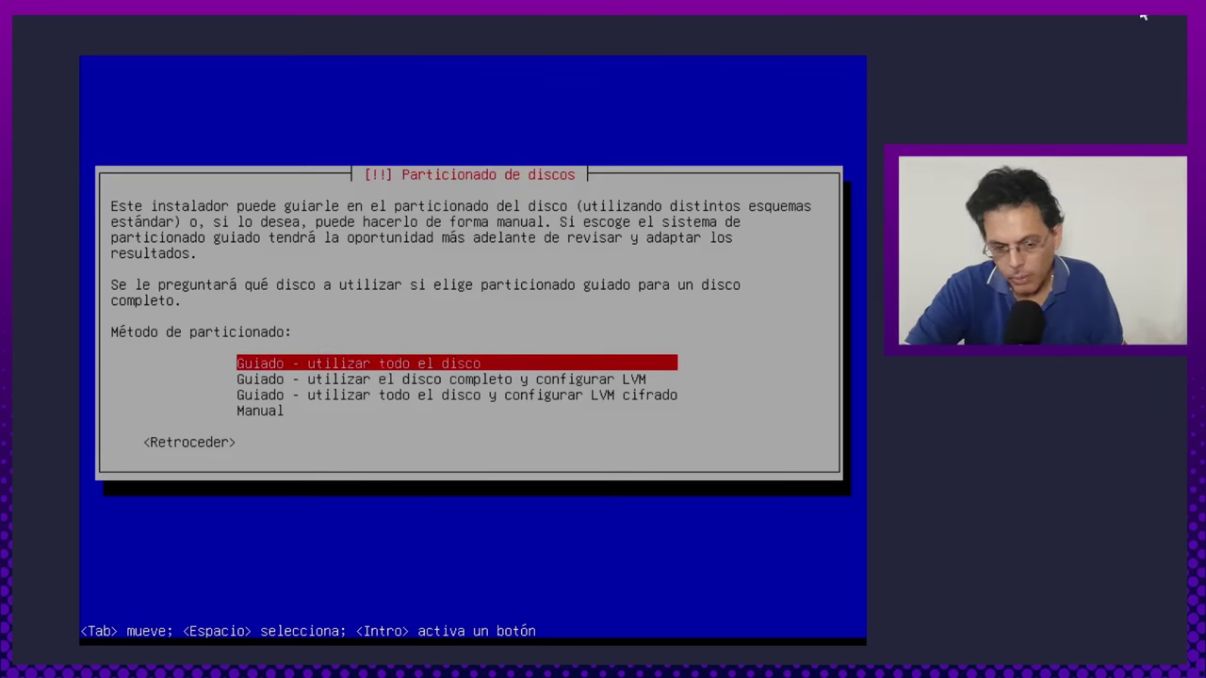
{"action": "key", "text": "Down"}
{"action": "key", "text": "Down"}
{"action": "key", "text": "Down"}
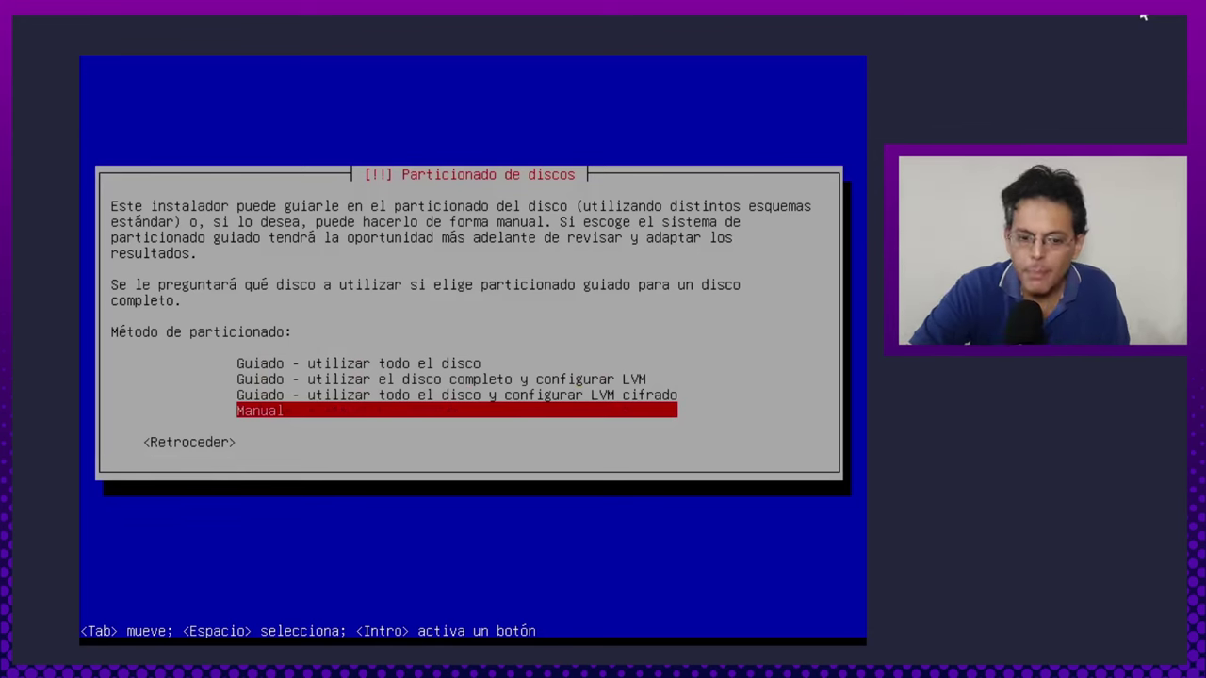
{"action": "key", "text": "Return"}
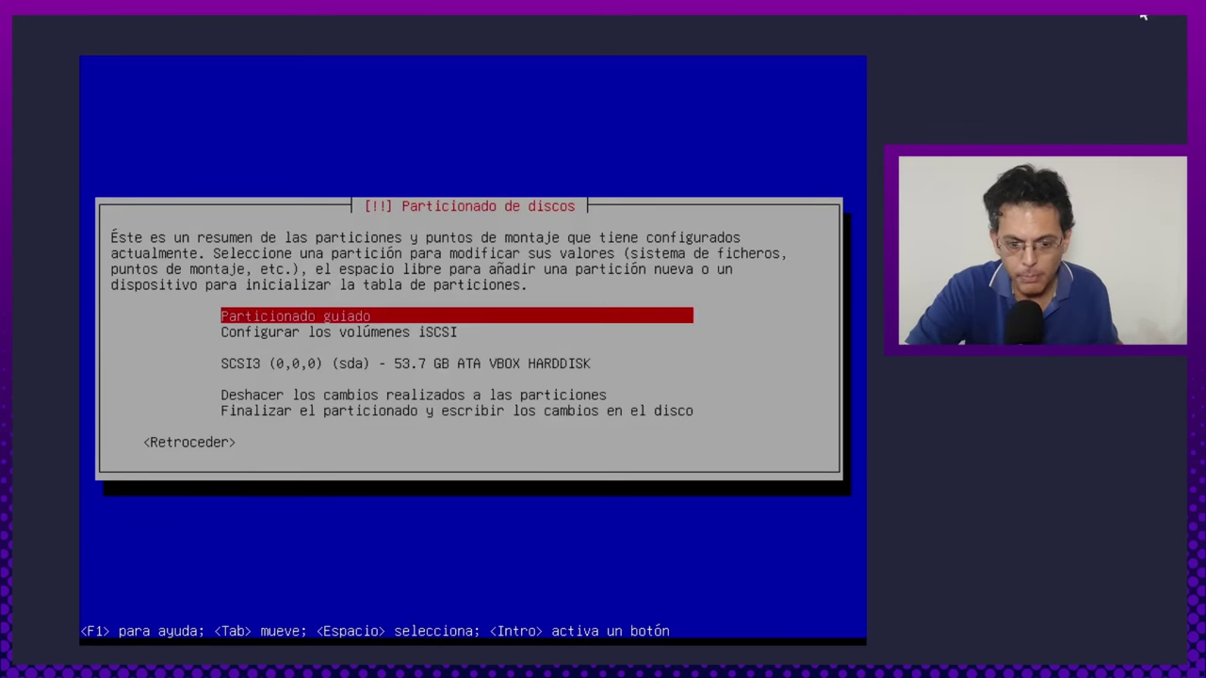
Create a new empty partition table on the SCSI3 (sda) disk.
{"action": "key", "text": "Down"}
{"action": "key", "text": "Up"}
{"action": "key", "text": "Down"}
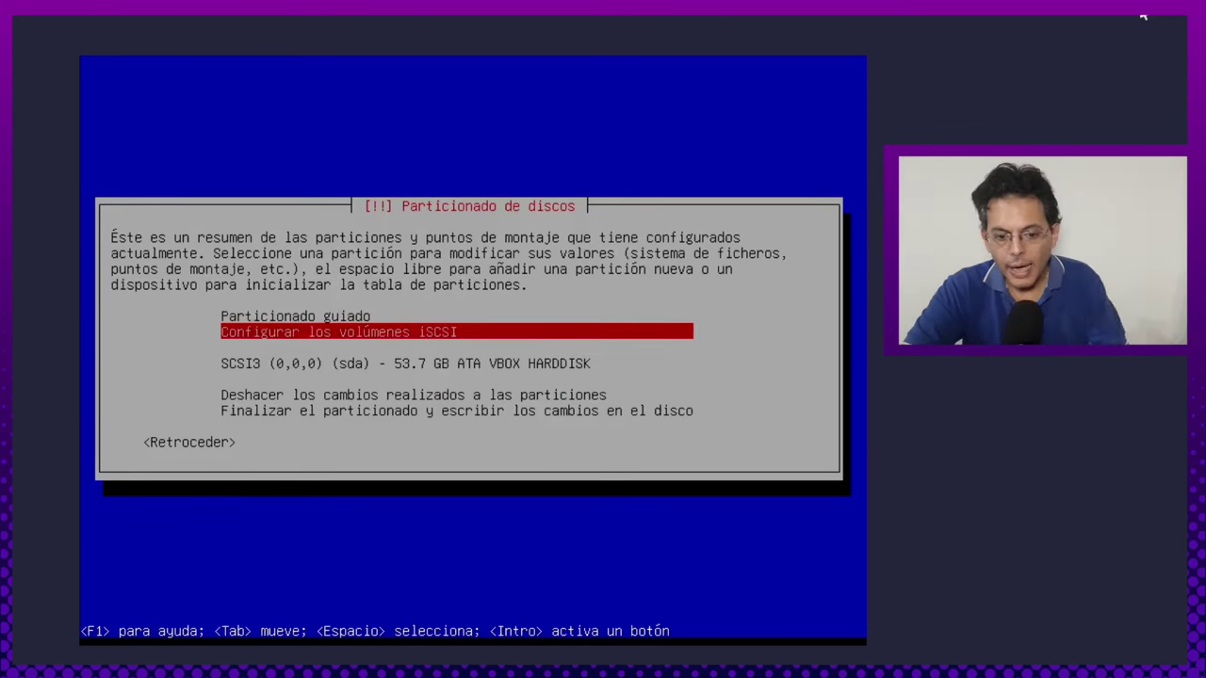
{"action": "key", "text": "Up"}
{"action": "key", "text": "Down"}
{"action": "key", "text": "Down"}
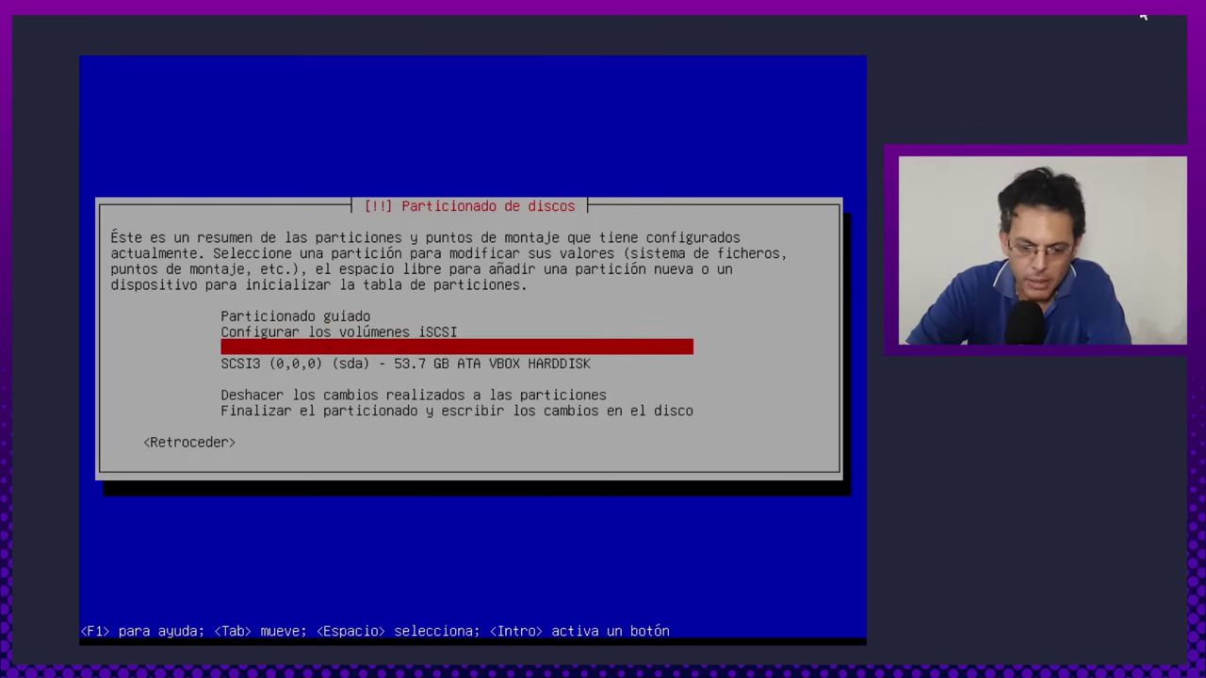
{"action": "key", "text": "Down"}
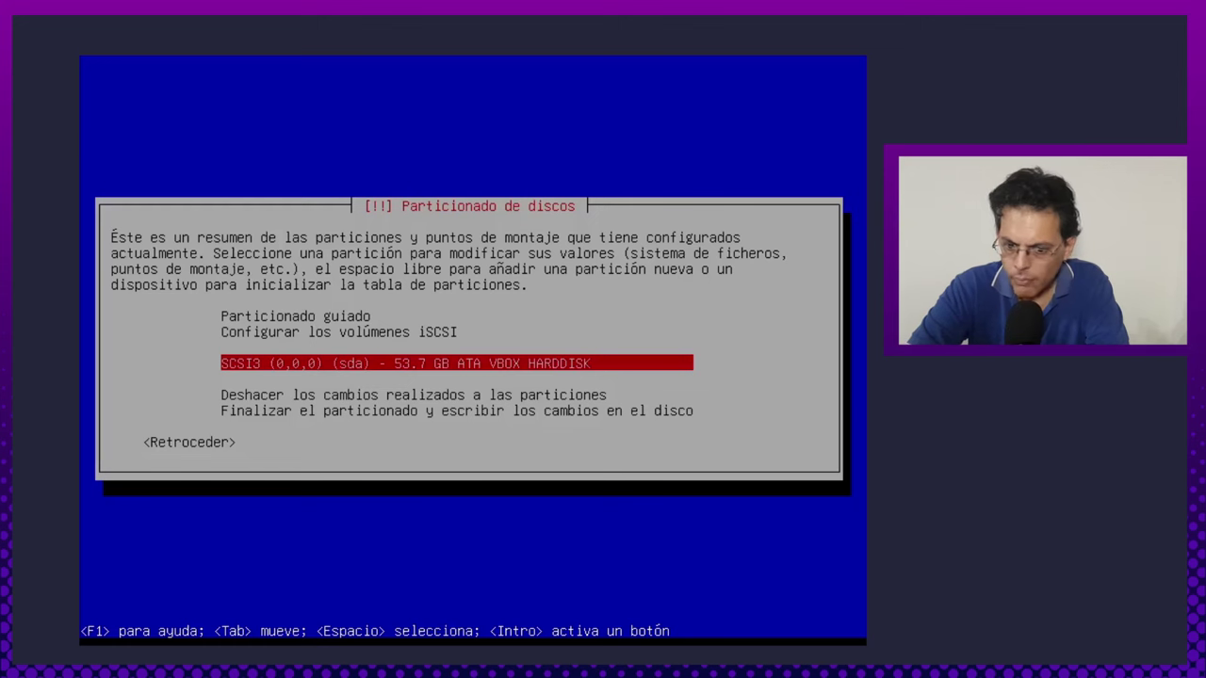
{"action": "key", "text": "Return"}
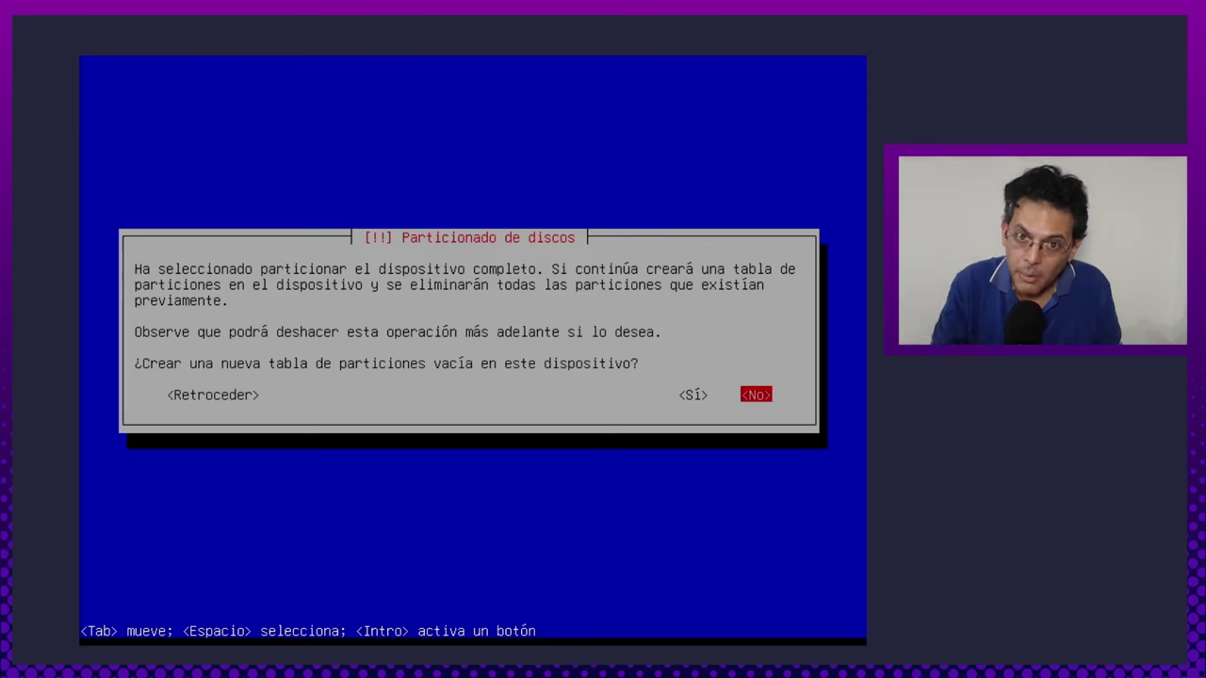
{"action": "key", "text": "Left"}
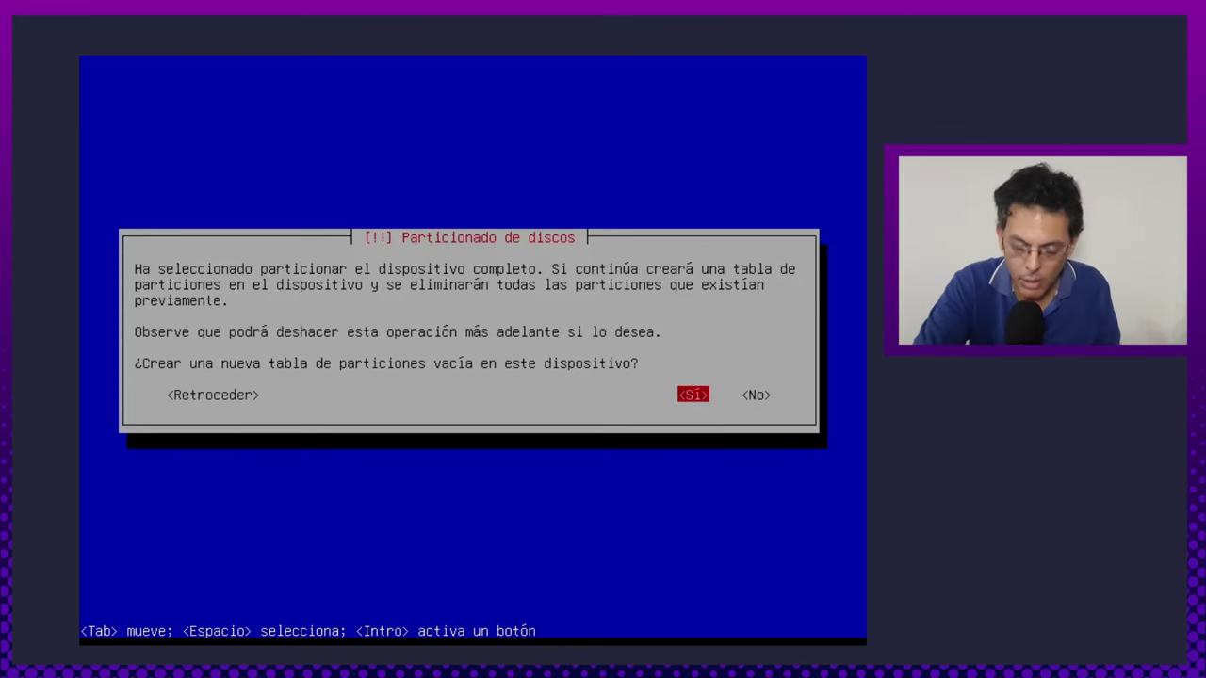
{"action": "key", "text": "Return"}
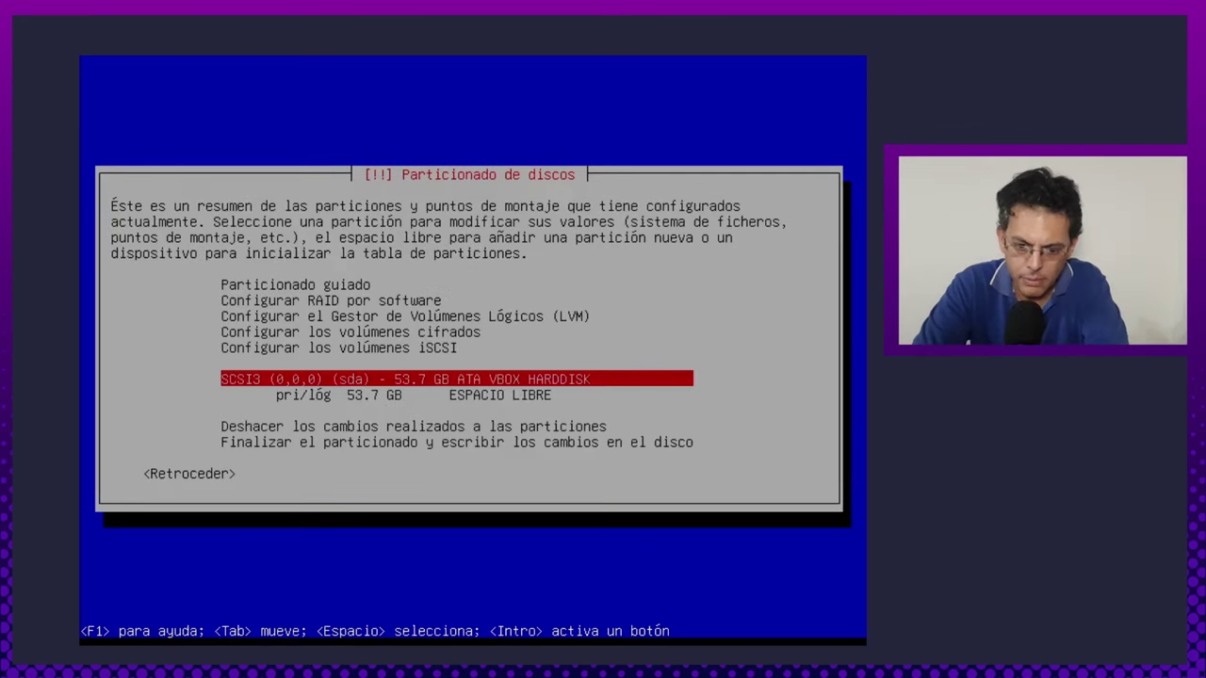
Create a new 1 GB partition in the 53.7 GB free space.
{"action": "key", "text": "Down"}
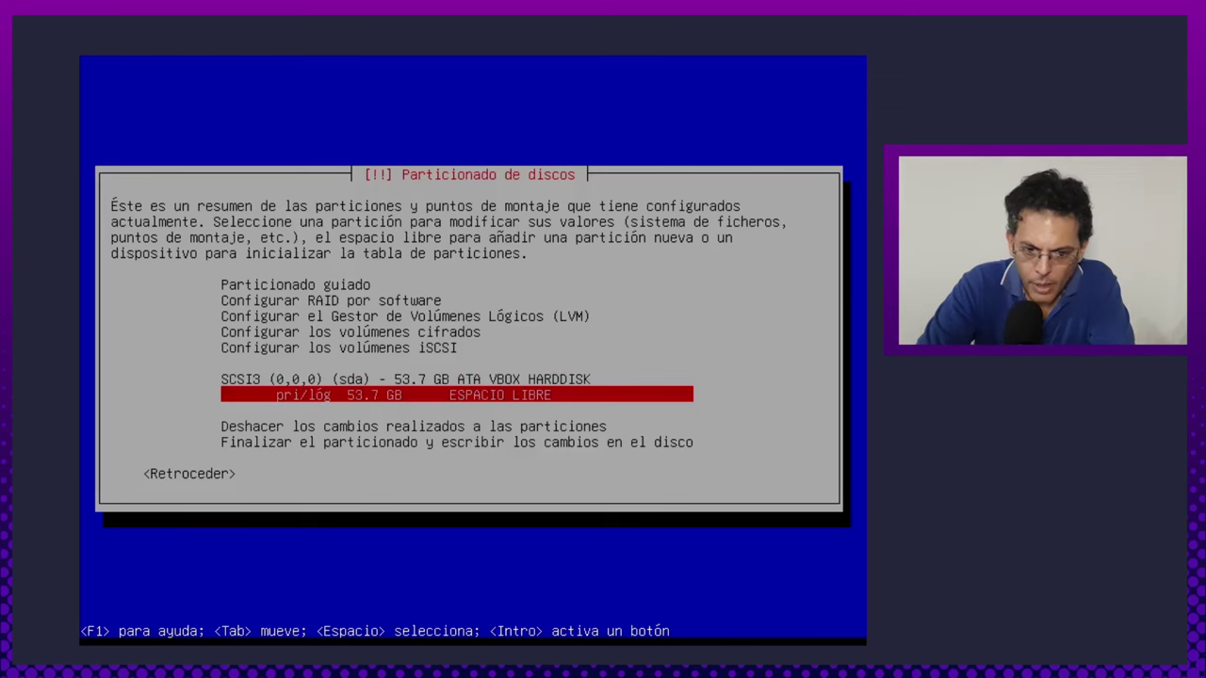
{"action": "key", "text": "Up"}
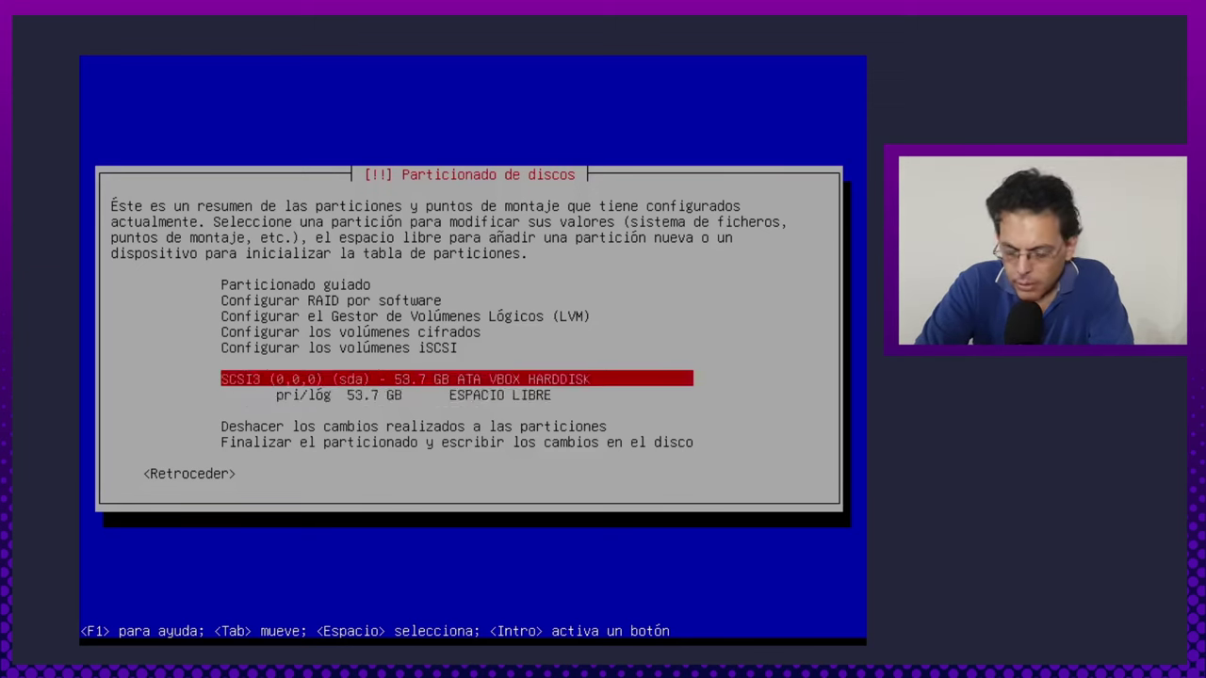
{"action": "key", "text": "Down"}
{"action": "key", "text": "Down"}
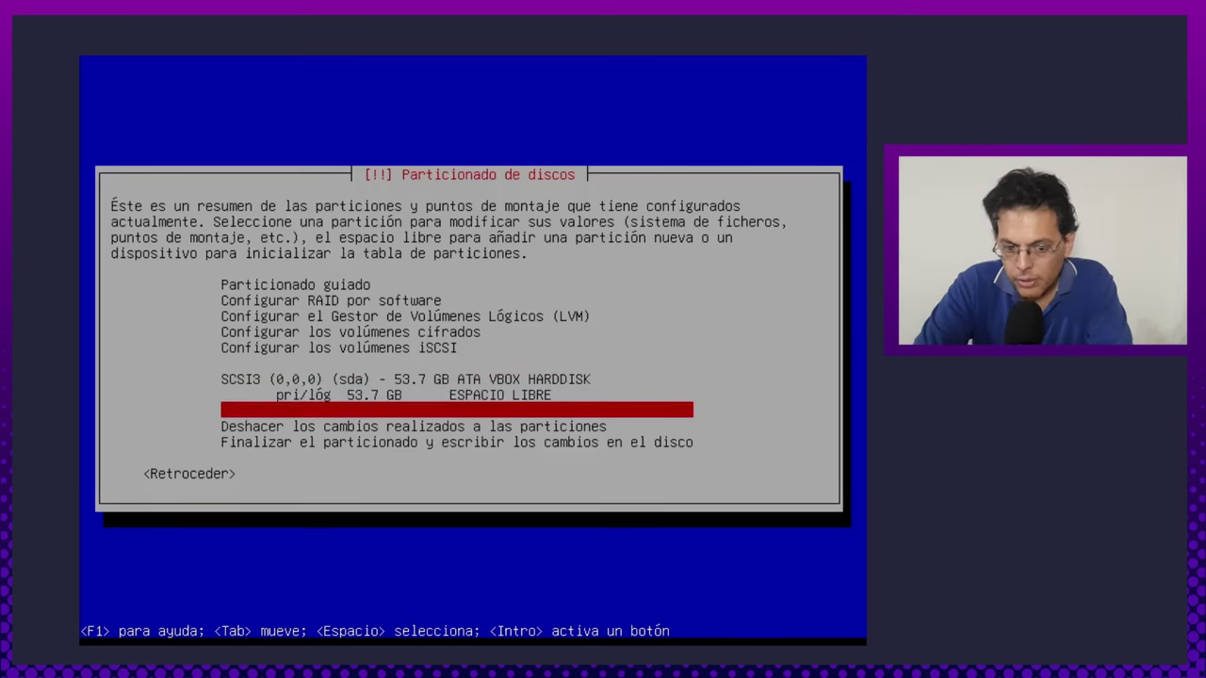
{"action": "key", "text": "Up"}
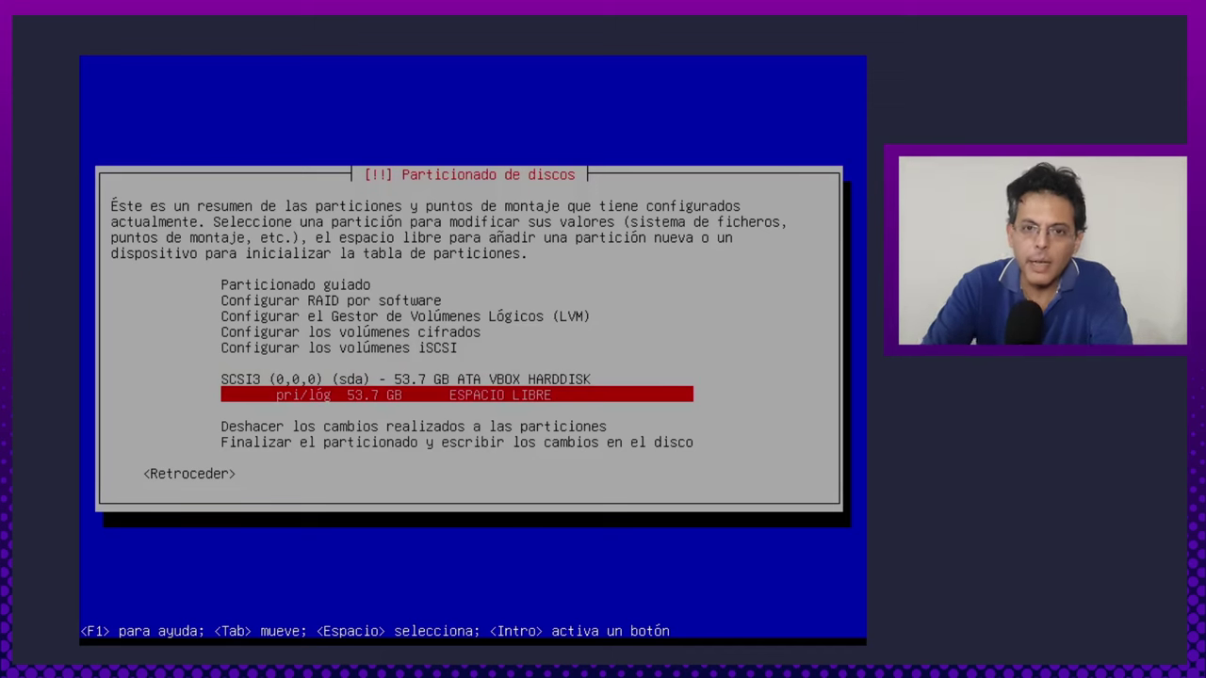
{"action": "key", "text": "Return"}
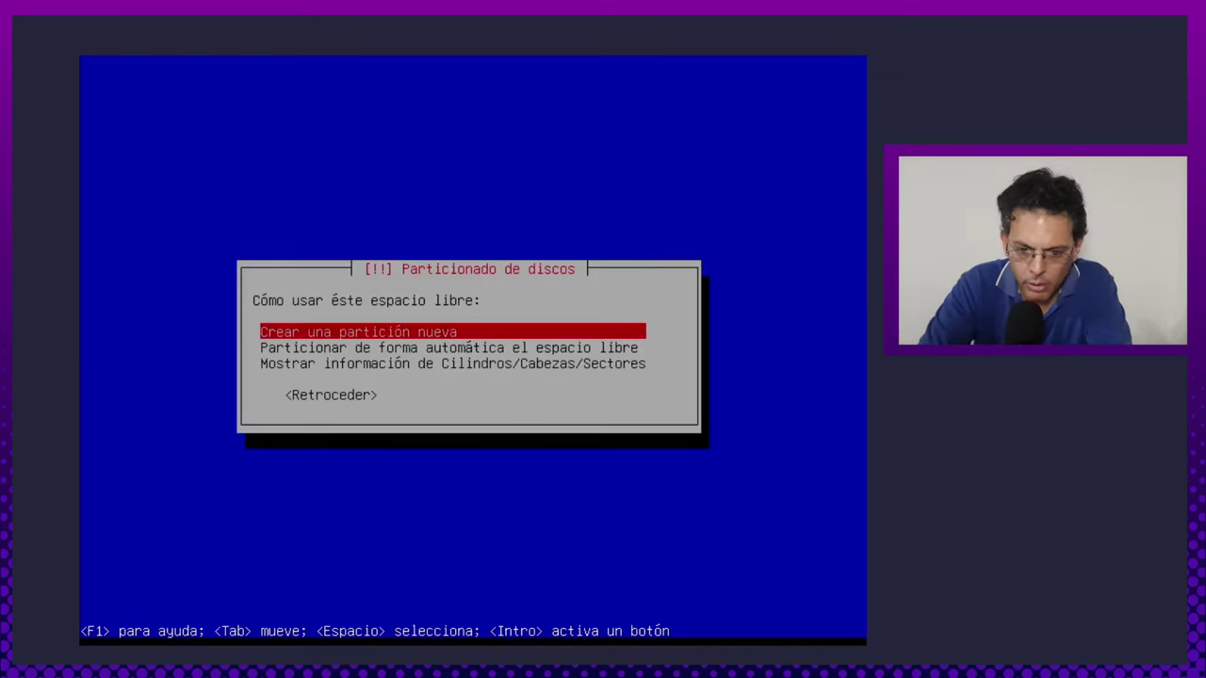
{"action": "key", "text": "Down"}
{"action": "key", "text": "Up"}
{"action": "key", "text": "Return"}
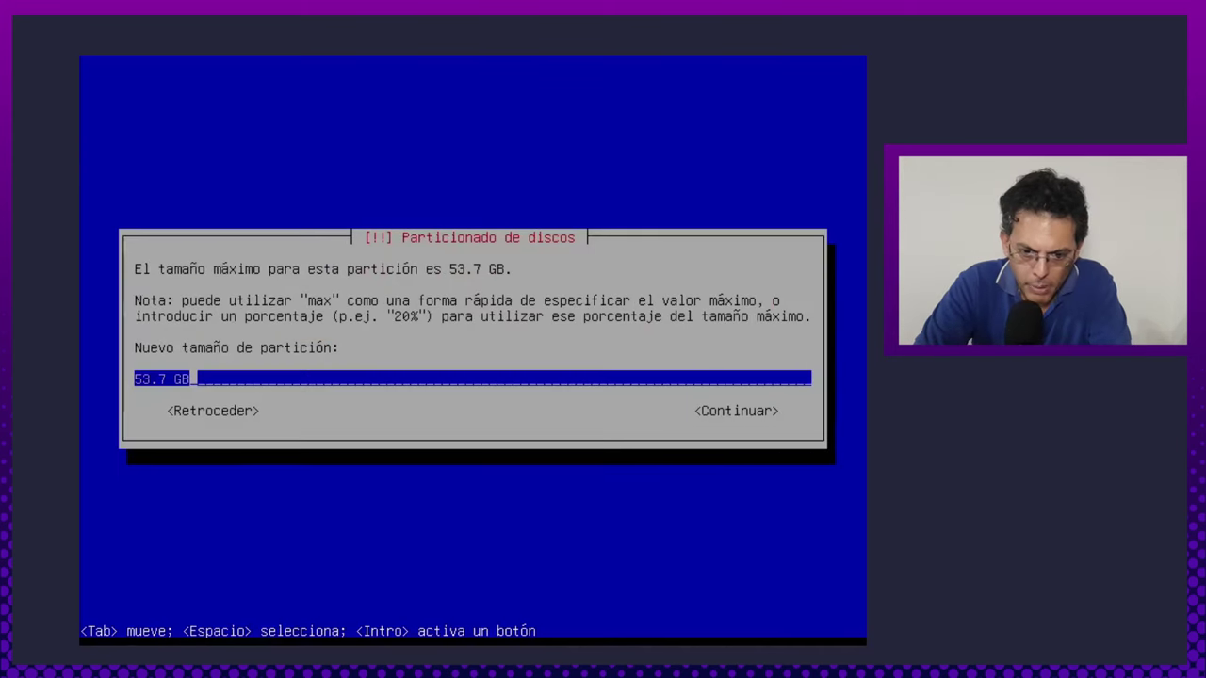
{"action": "key", "text": "Left"}
{"action": "key", "text": "Left"}
{"action": "key", "text": "Left"}
{"action": "key", "text": "Left"}
{"action": "key", "text": "Left"}
{"action": "key", "text": "Left"}
{"action": "key", "text": "Left"}
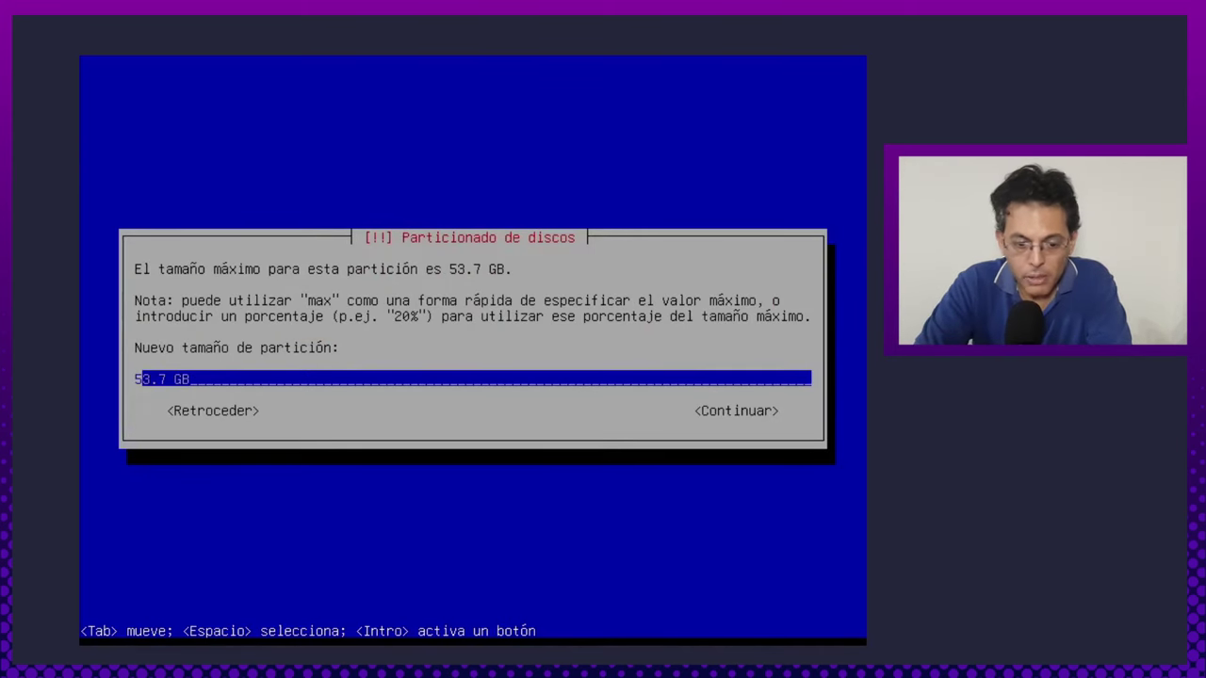
{"action": "key", "text": "Delete"}
{"action": "key", "text": "Delete"}
{"action": "key", "text": "Delete"}
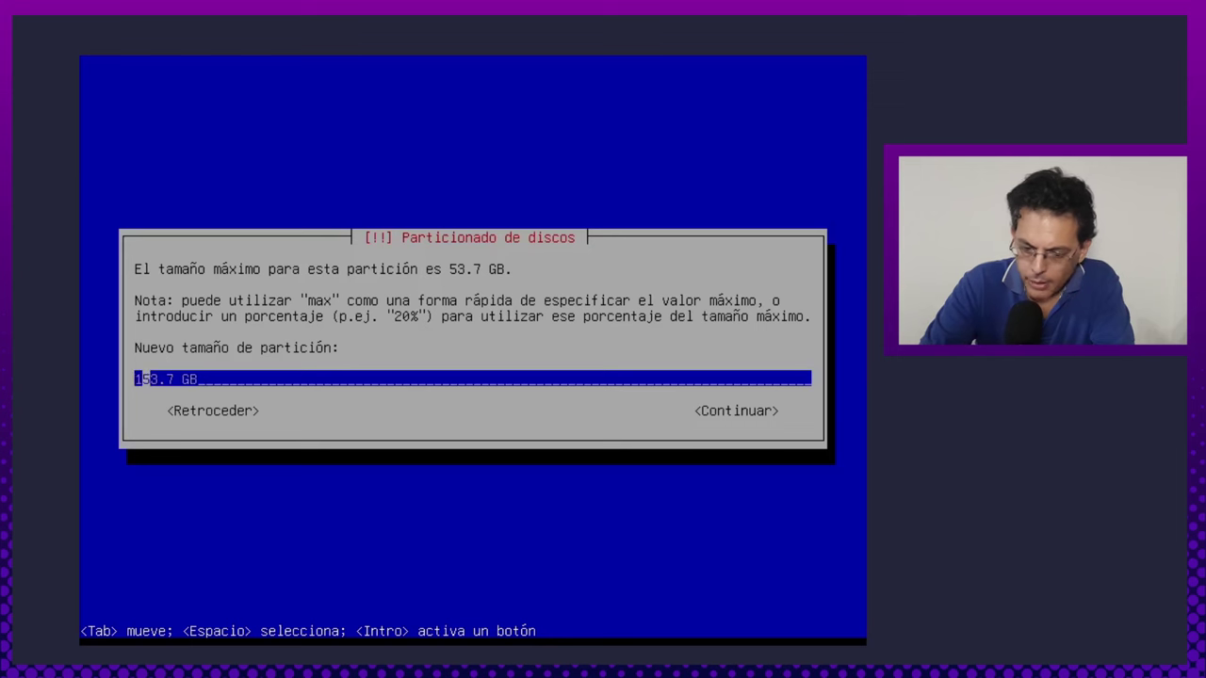
{"action": "type", "text": "1"}
{"action": "key", "text": "Delete"}
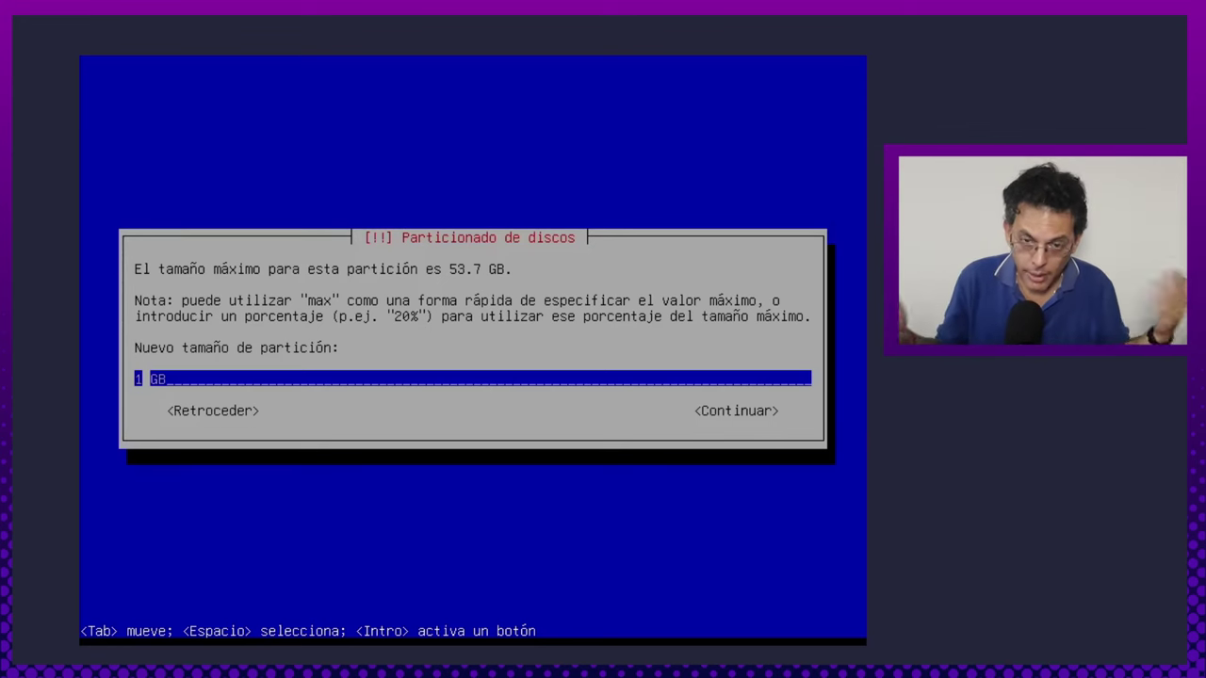
{"action": "key", "text": "Tab"}
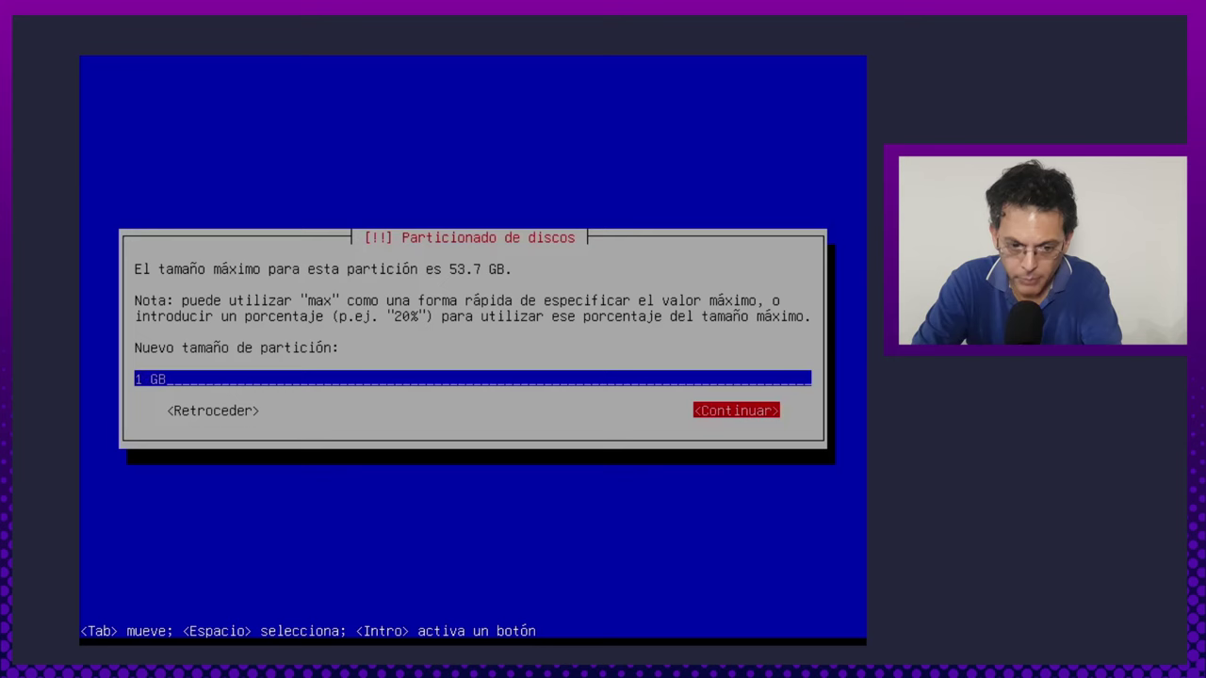
{"action": "key", "text": "Return"}
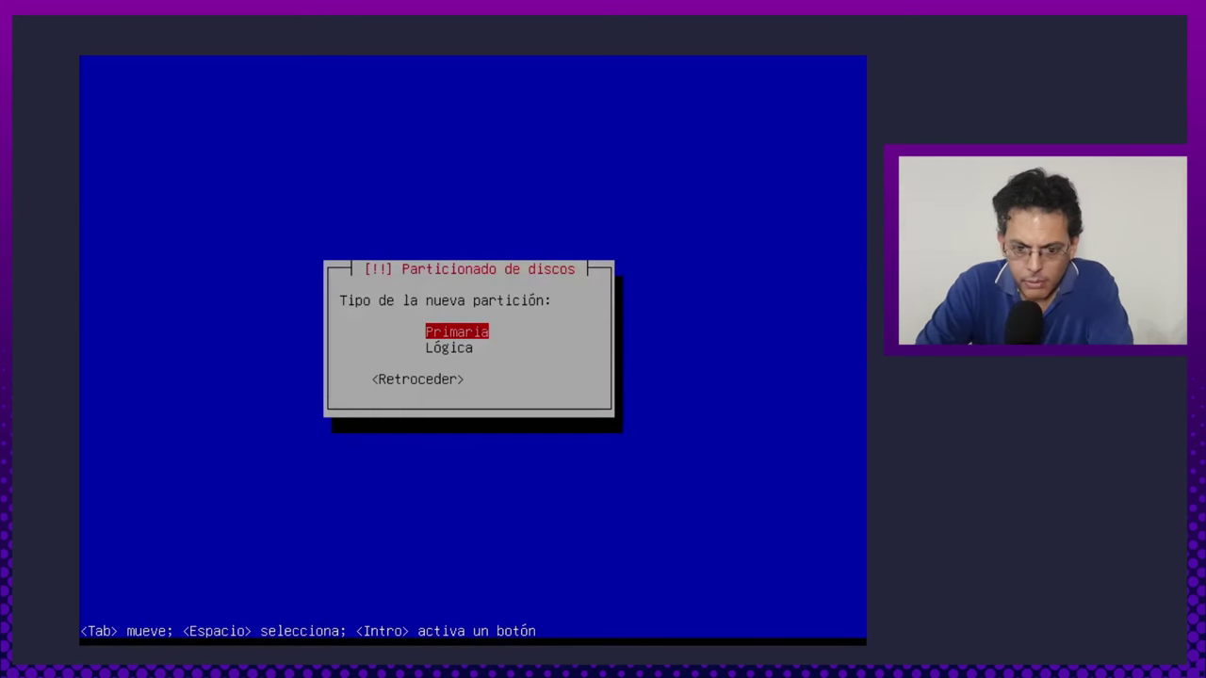
Make it a primary partition mounted at /boot and finish defining it.
{"action": "key", "text": "Return"}
{"action": "key", "text": "Return"}
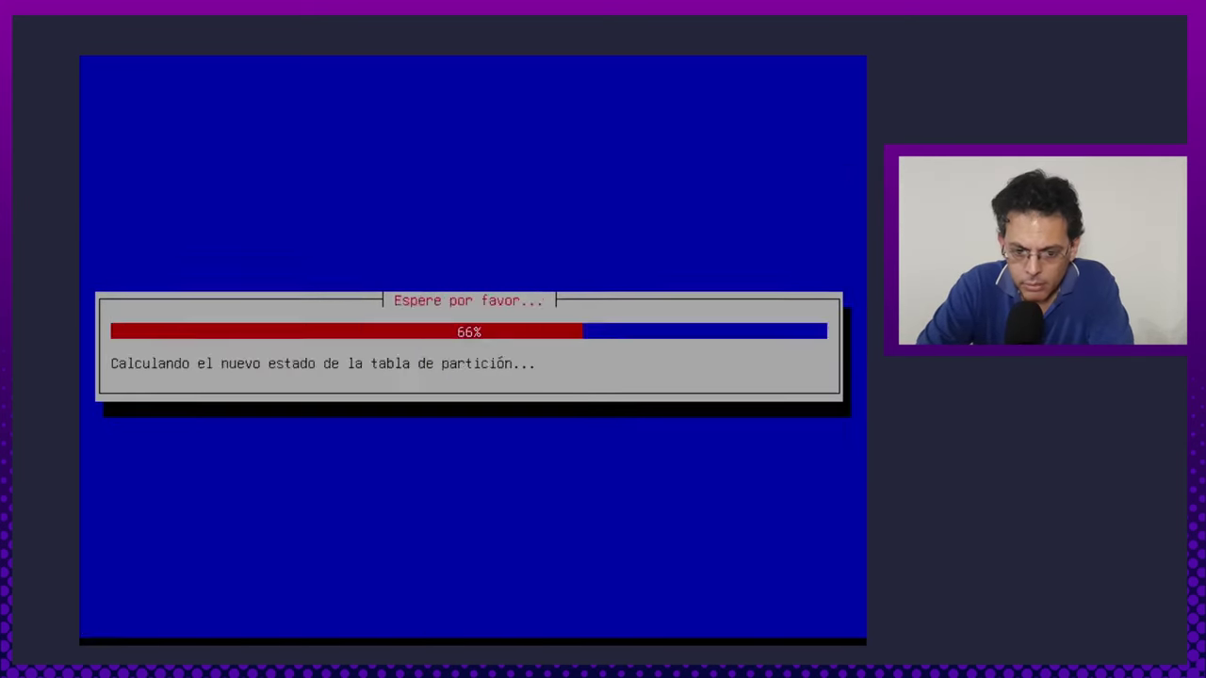
{"action": "key", "text": "Down"}
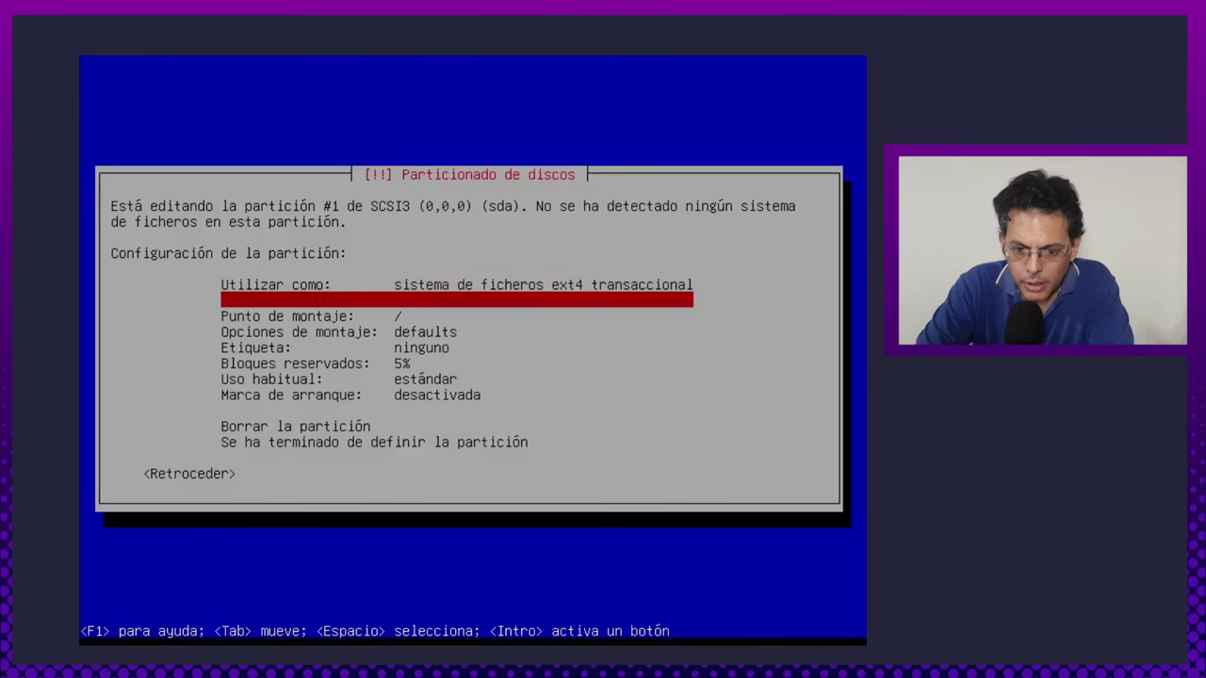
{"action": "key", "text": "Return"}
{"action": "key", "text": "Down"}
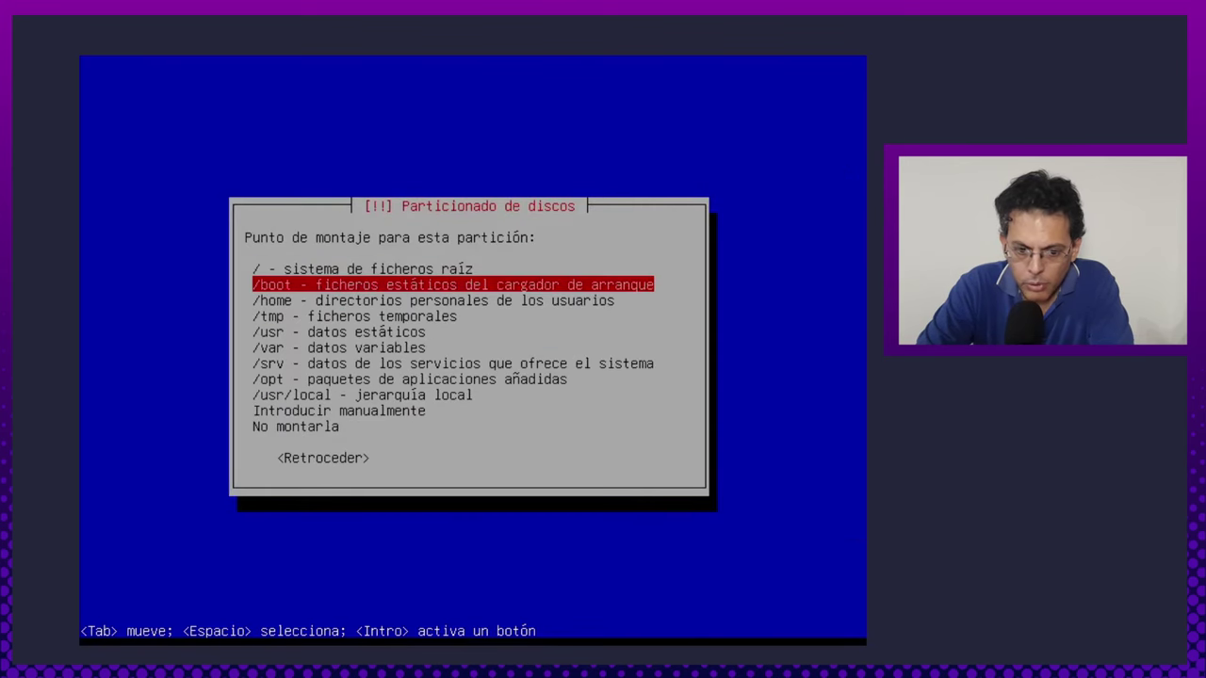
{"action": "key", "text": "Return"}
{"action": "key", "text": "Down"}
{"action": "key", "text": "Down"}
{"action": "key", "text": "Down"}
{"action": "key", "text": "Down"}
{"action": "key", "text": "Down"}
{"action": "key", "text": "Down"}
{"action": "key", "text": "Down"}
{"action": "key", "text": "Down"}
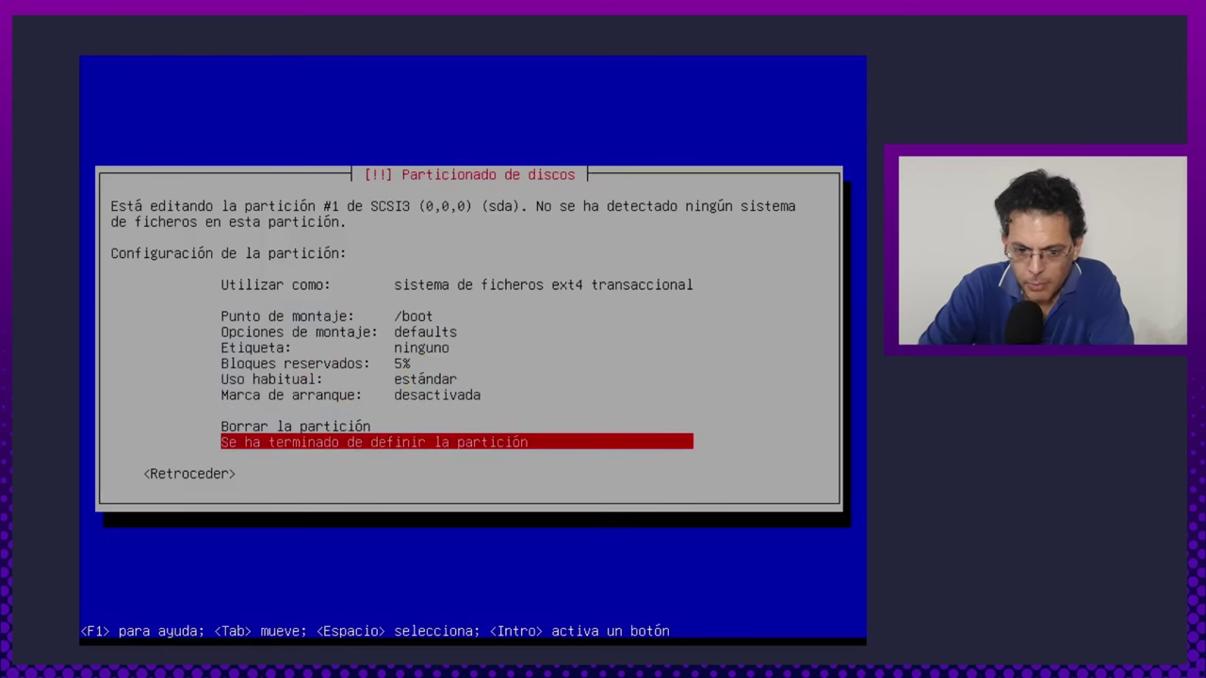
{"action": "key", "text": "Return"}
{"action": "key", "text": "Down"}
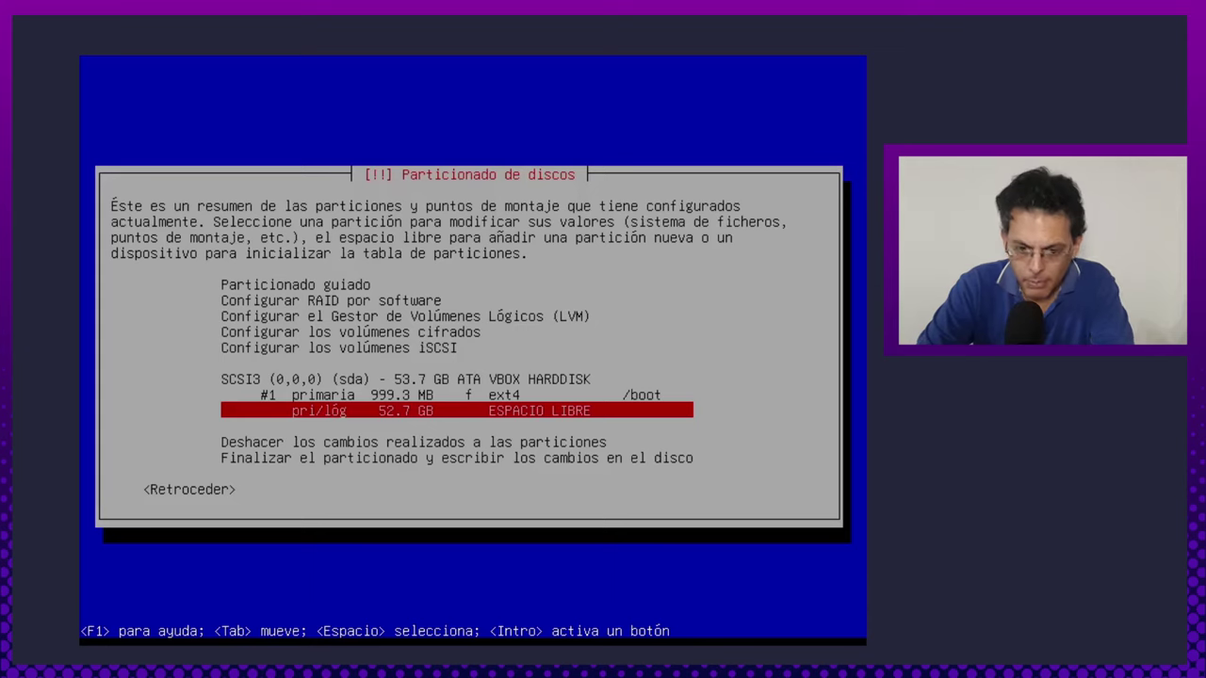
Create a new 20 GB partition in the remaining 52.7 GB free space.
{"action": "key", "text": "Return"}
{"action": "key", "text": "Return"}
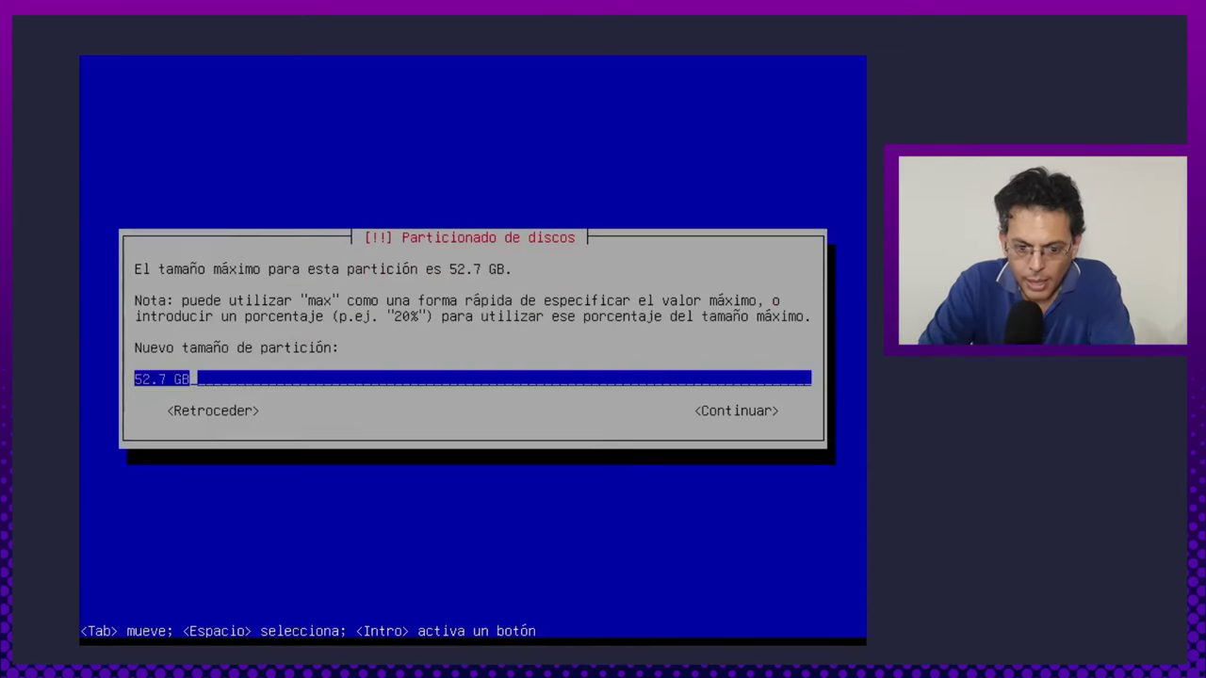
{"action": "key", "text": "Home"}
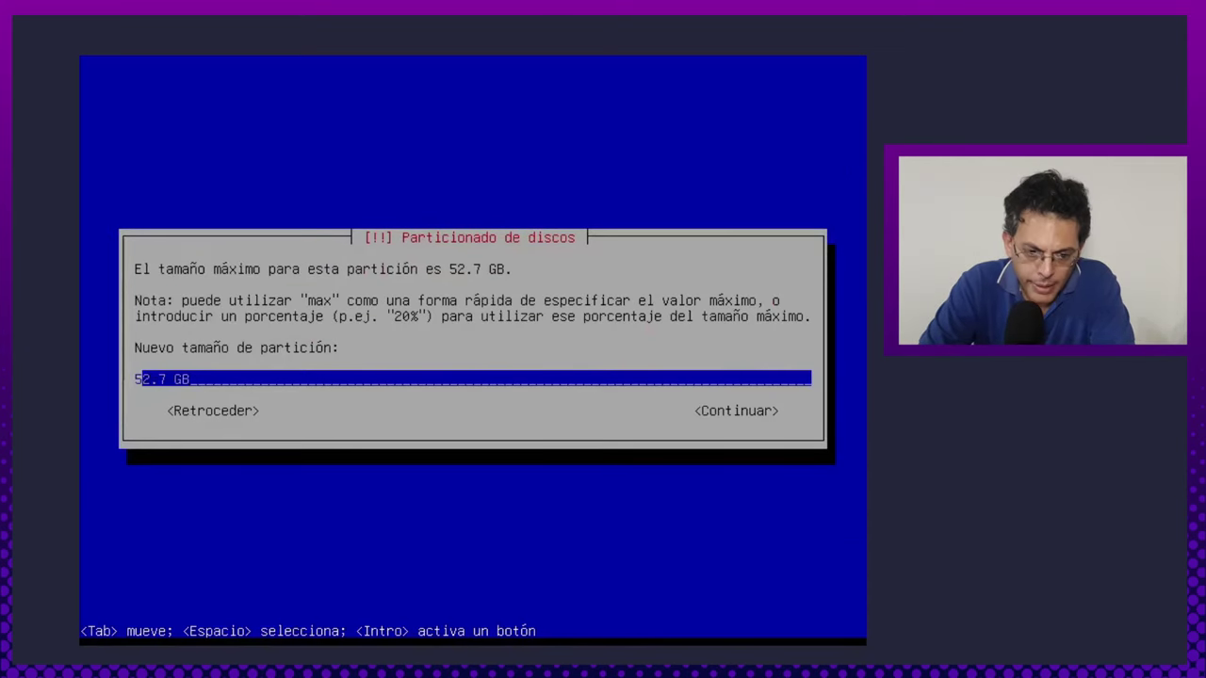
{"action": "key", "text": "Delete"}
{"action": "key", "text": "Delete"}
{"action": "key", "text": "Delete"}
{"action": "key", "text": "Delete"}
{"action": "key", "text": "Delete"}
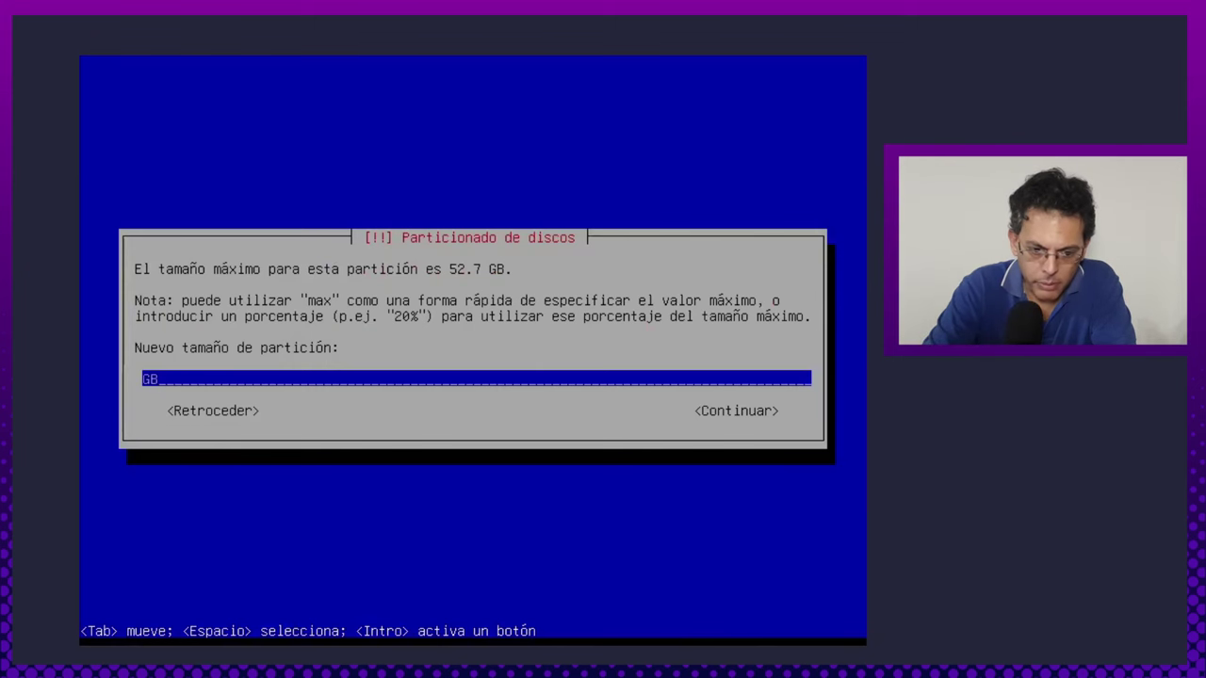
{"action": "type", "text": "20"}
{"action": "key", "text": "Tab"}
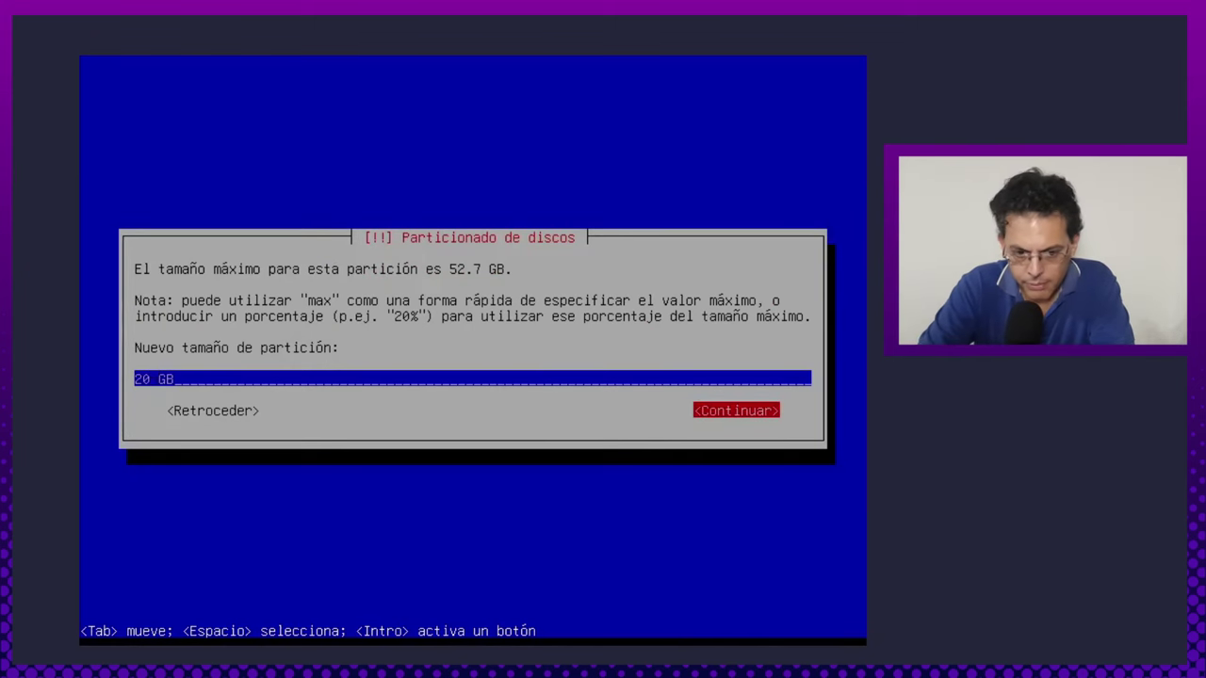
{"action": "key", "text": "Return"}
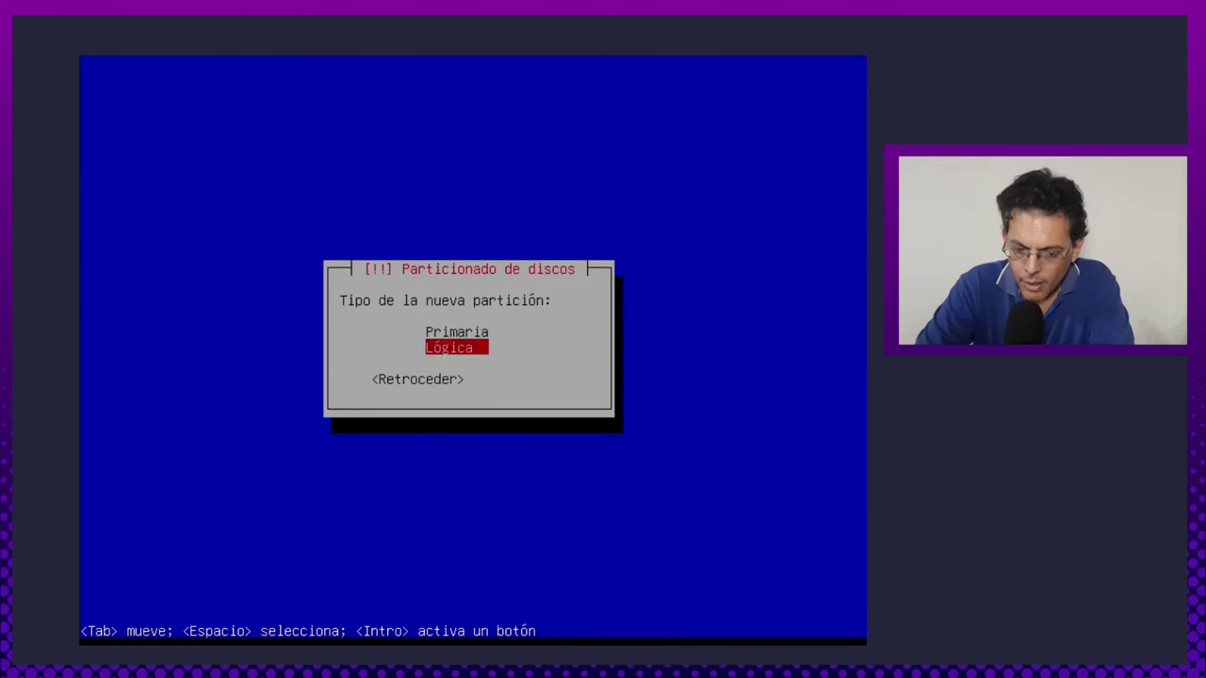
Make it primary at the start of free space, keep mount point /, and finish.
{"action": "key", "text": "Up"}
{"action": "key", "text": "Return"}
{"action": "key", "text": "Return"}
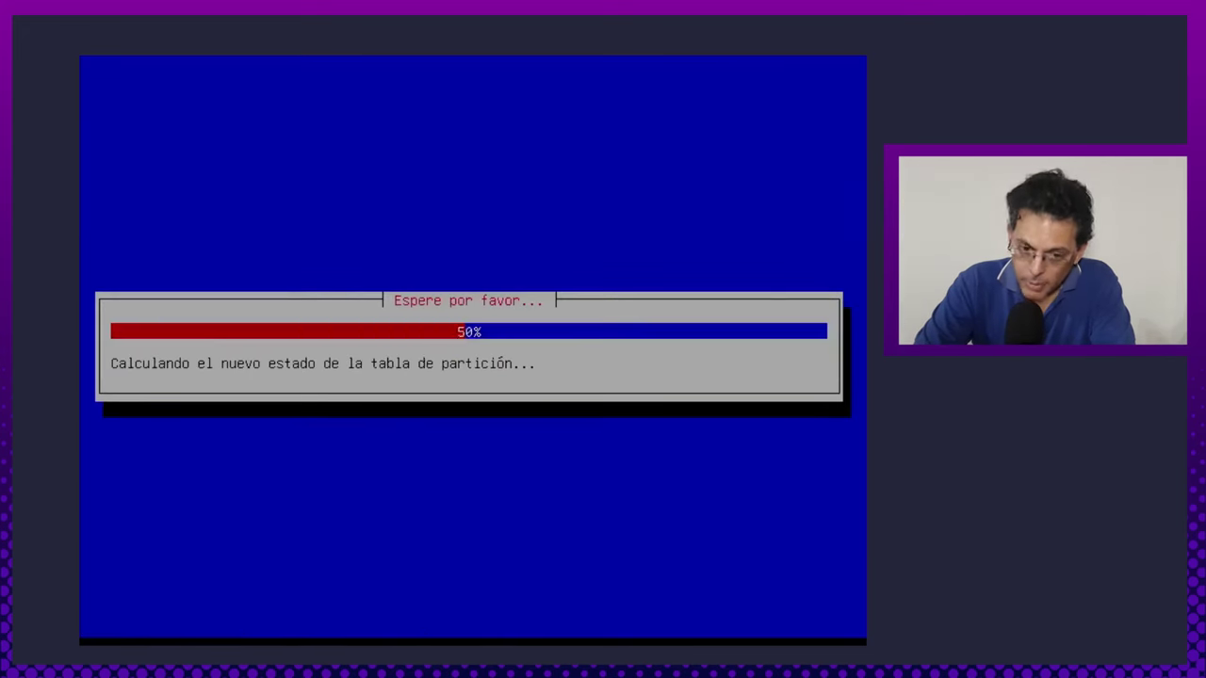
{"action": "key", "text": "Down"}
{"action": "key", "text": "Down"}
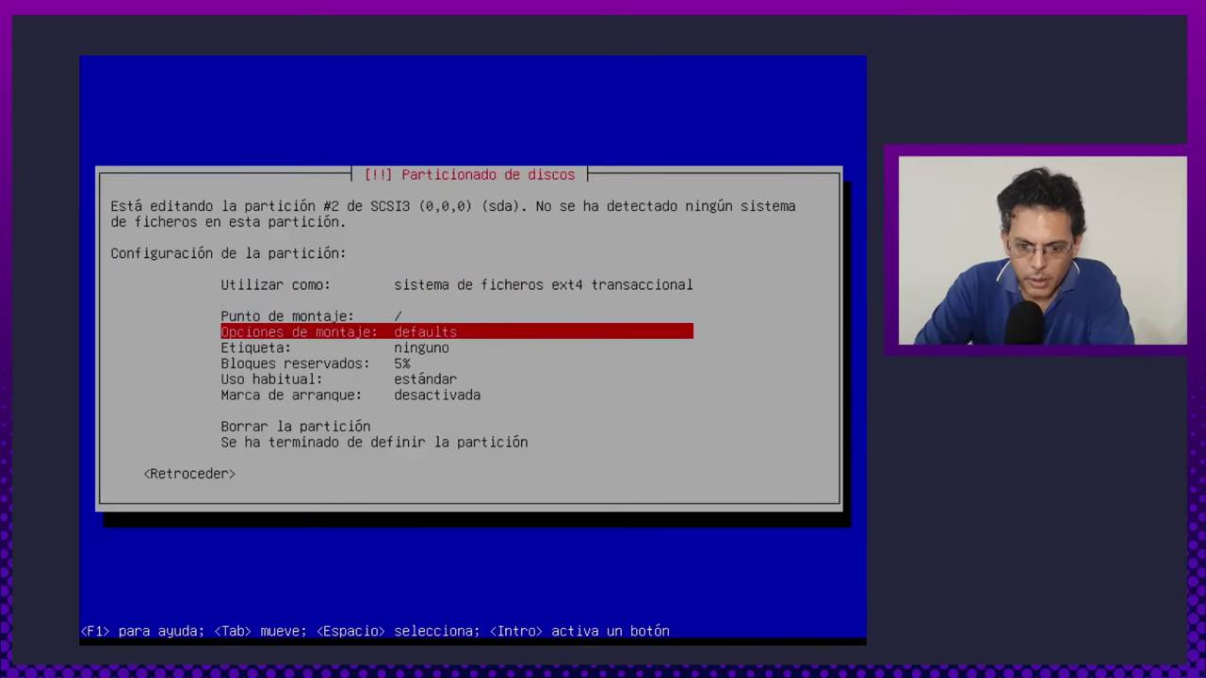
{"action": "key", "text": "Up"}
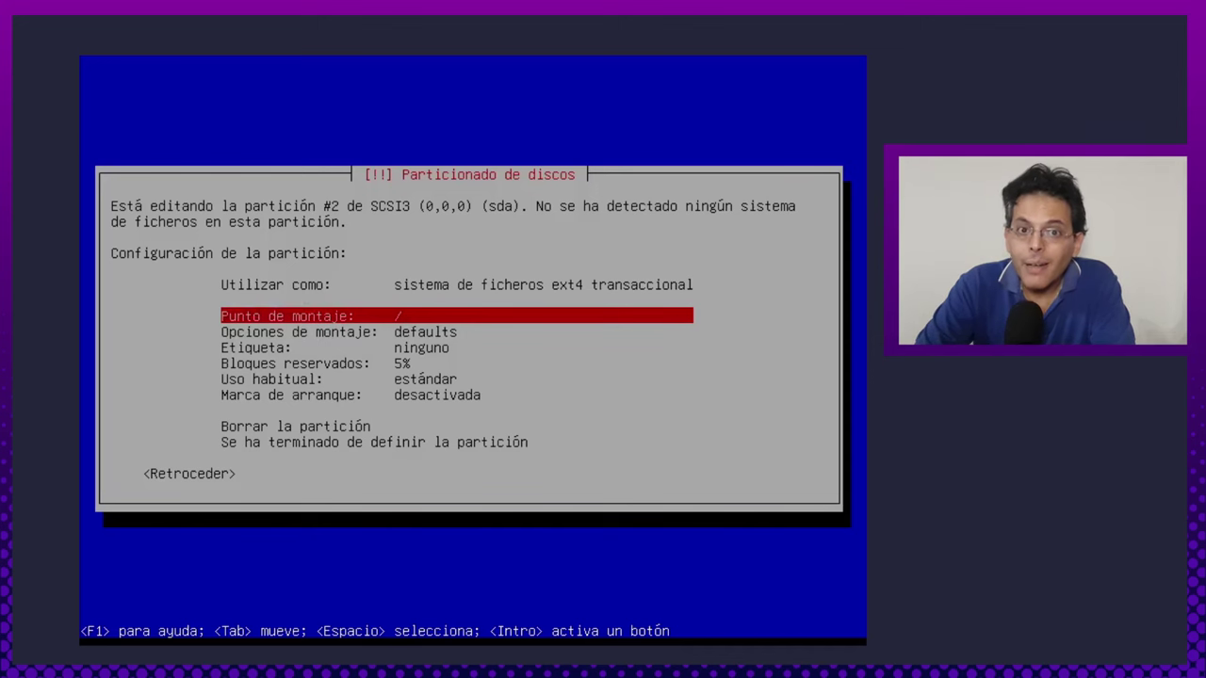
{"action": "key", "text": "Down"}
{"action": "key", "text": "Down"}
{"action": "key", "text": "Down"}
{"action": "key", "text": "Down"}
{"action": "key", "text": "Down"}
{"action": "key", "text": "Down"}
{"action": "key", "text": "Down"}
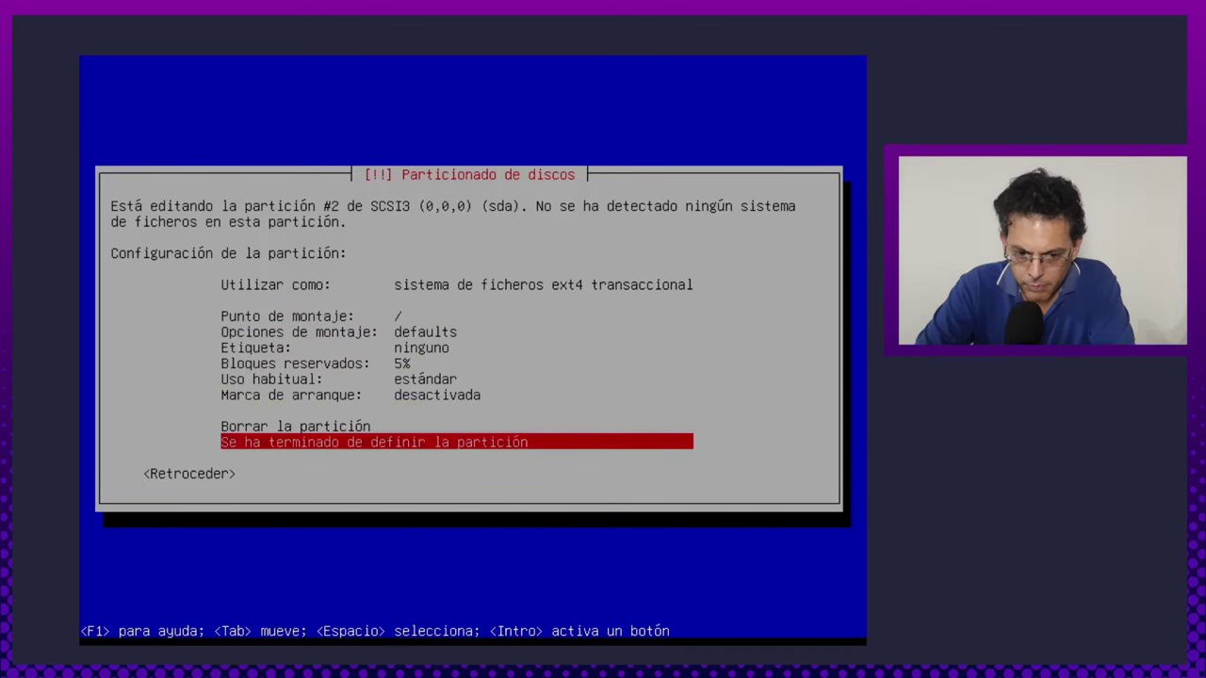
{"action": "key", "text": "Return"}
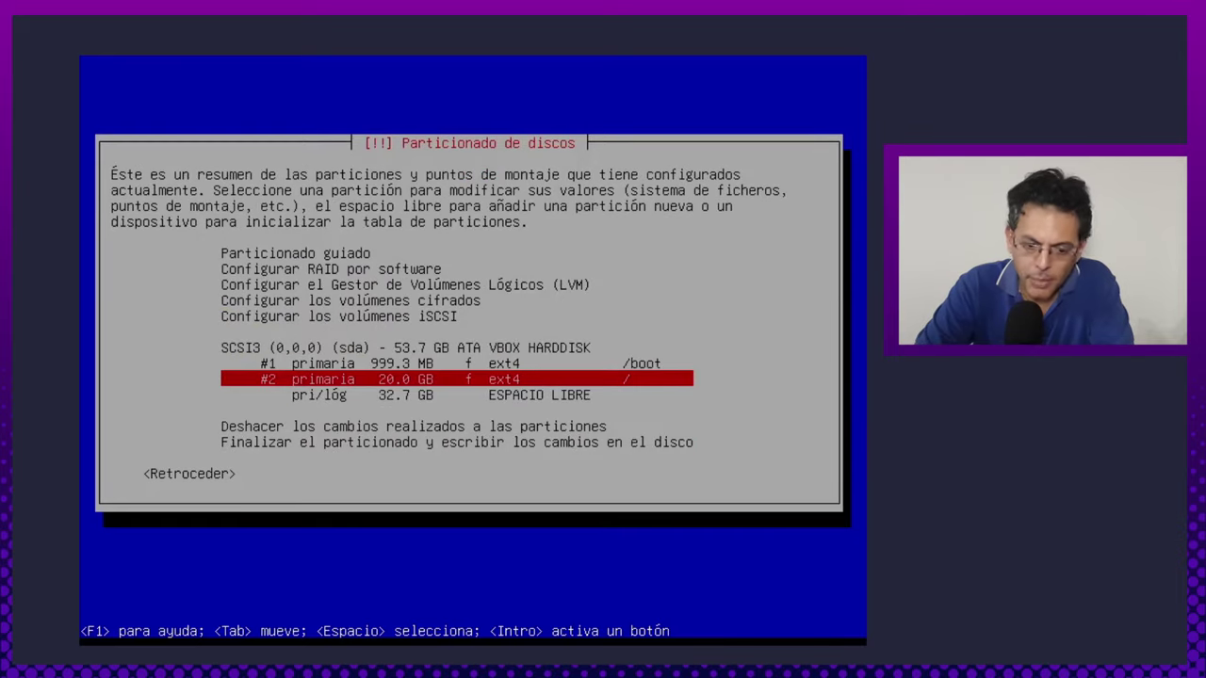
{"action": "key", "text": "Down"}
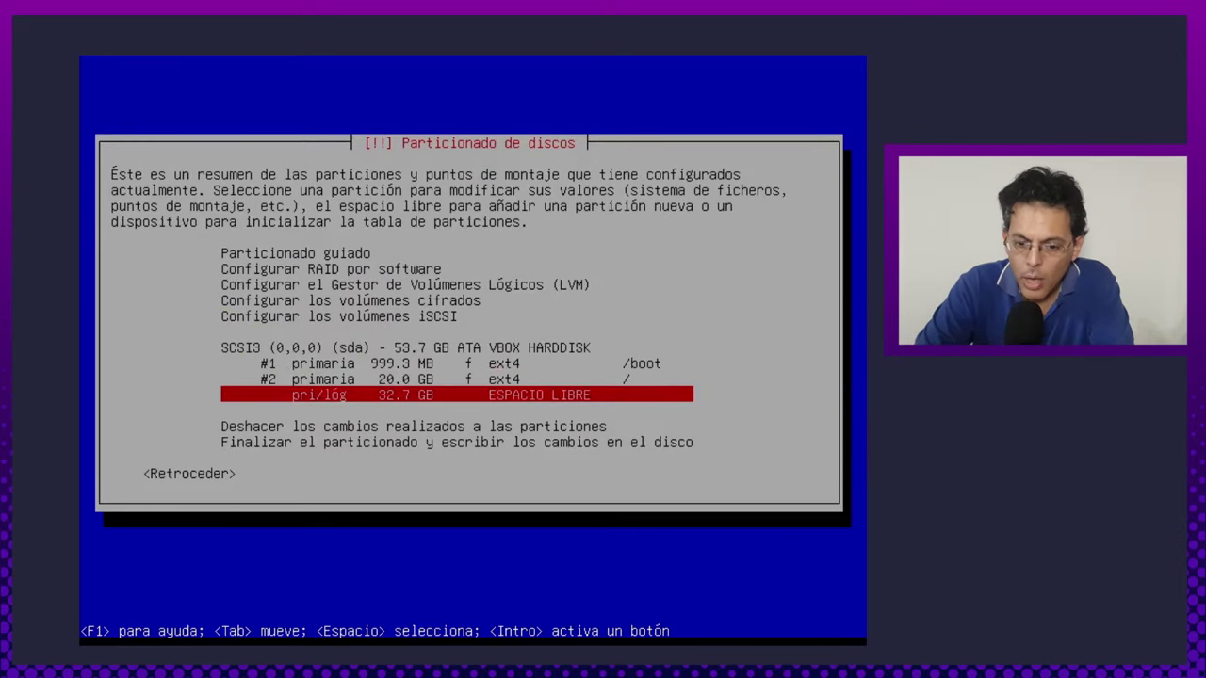
Create a new 12.7 GB partition in the 32.7 GB free space.
{"action": "key", "text": "Return"}
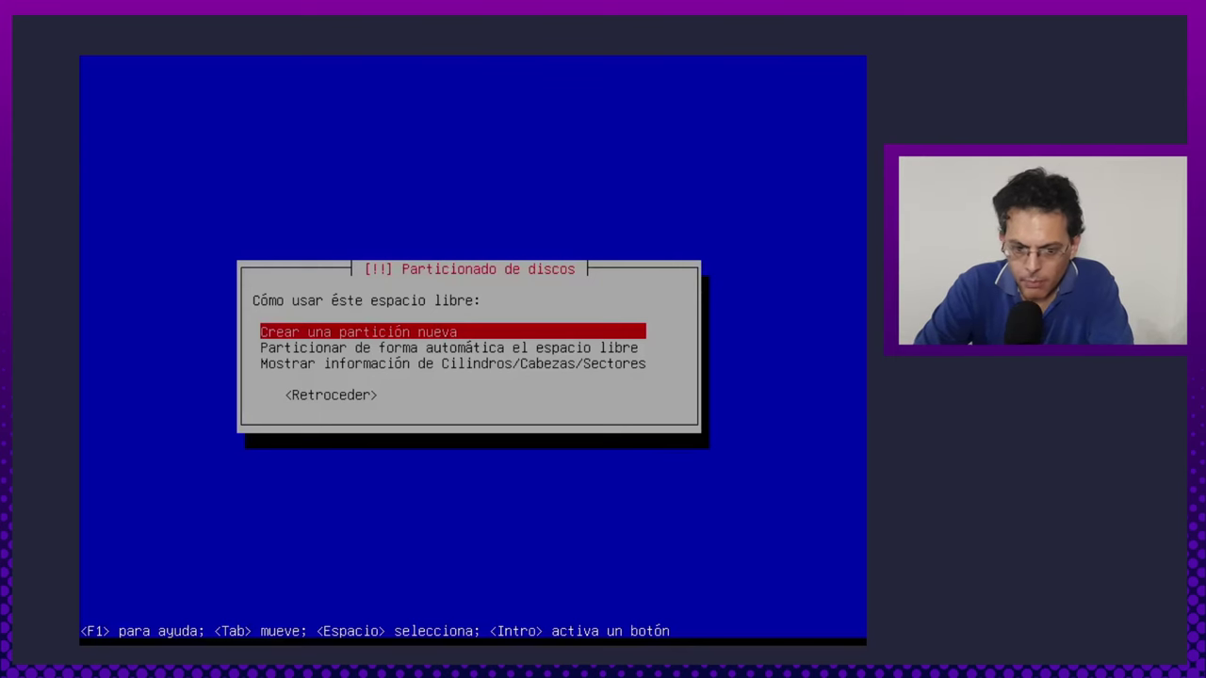
{"action": "key", "text": "Return"}
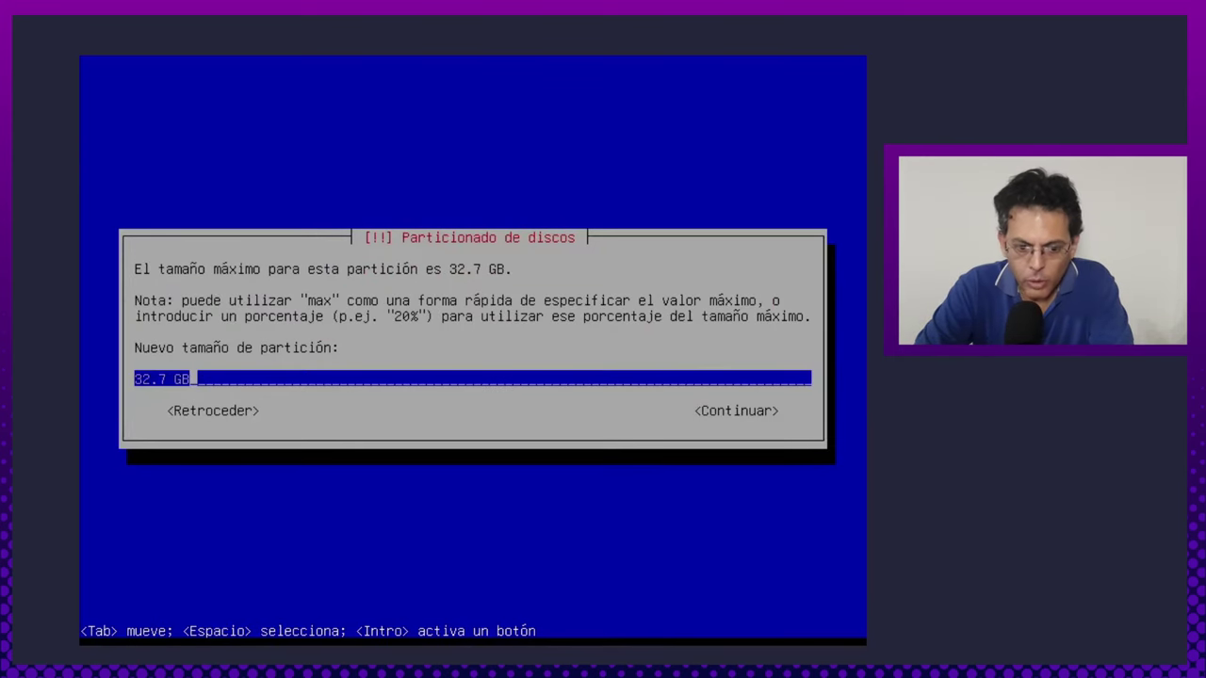
{"action": "key", "text": "Home"}
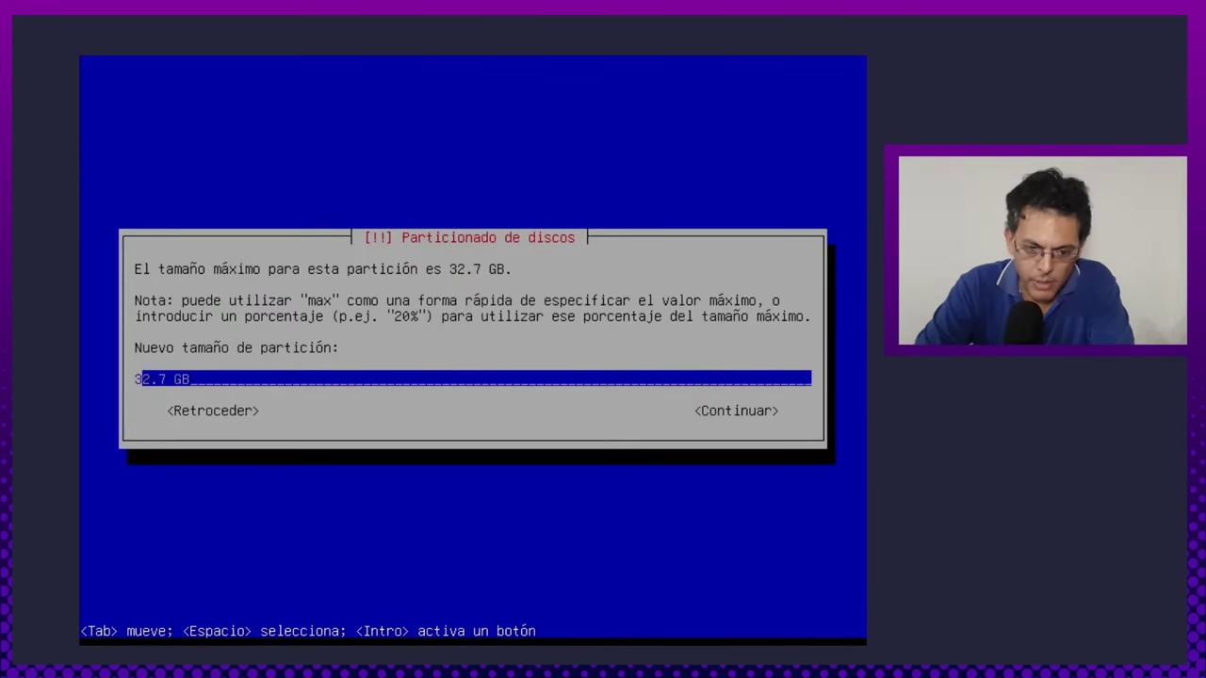
{"action": "key", "text": "Delete"}
{"action": "type", "text": "1"}
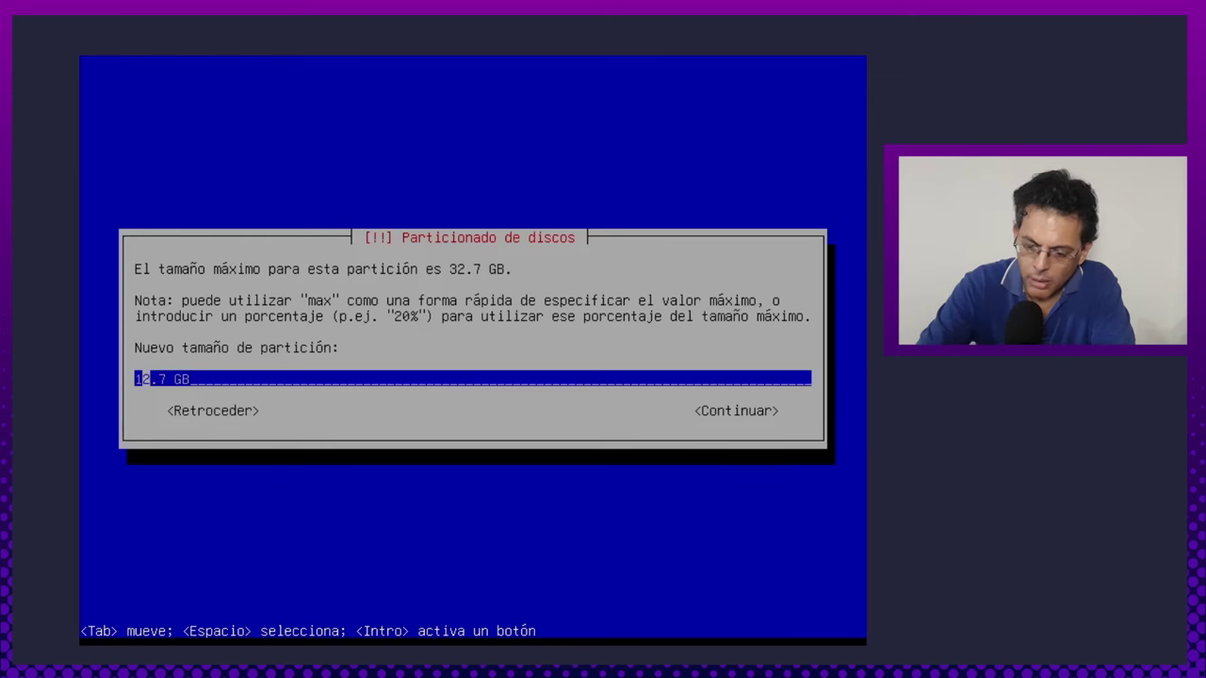
{"action": "key", "text": "Right"}
{"action": "key", "text": "Right"}
{"action": "key", "text": "Right"}
{"action": "key", "text": "Right"}
{"action": "key", "text": "Right"}
{"action": "key", "text": "Right"}
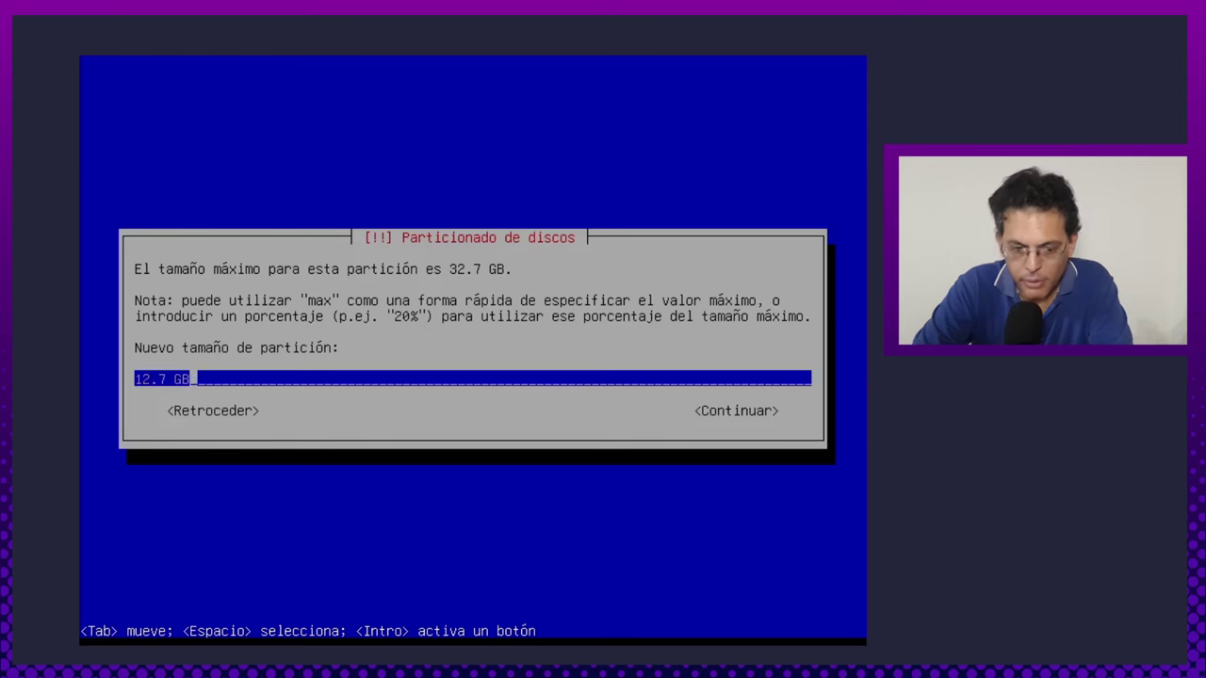
{"action": "key", "text": "Tab"}
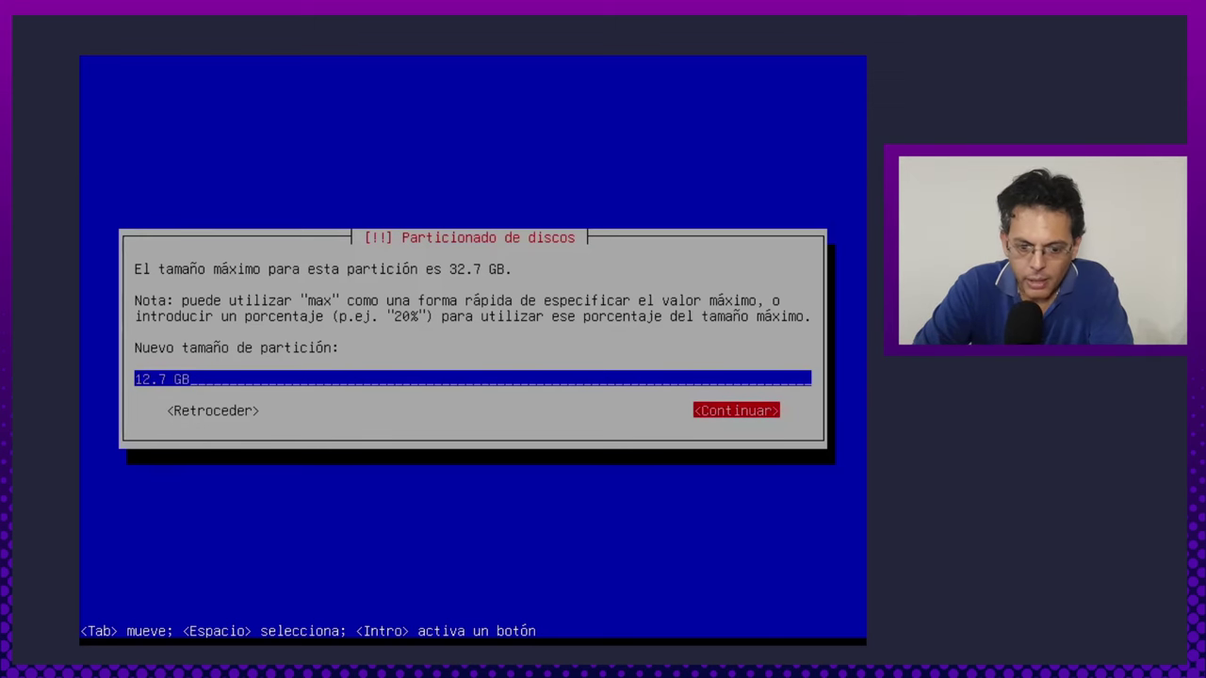
{"action": "key", "text": "Return"}
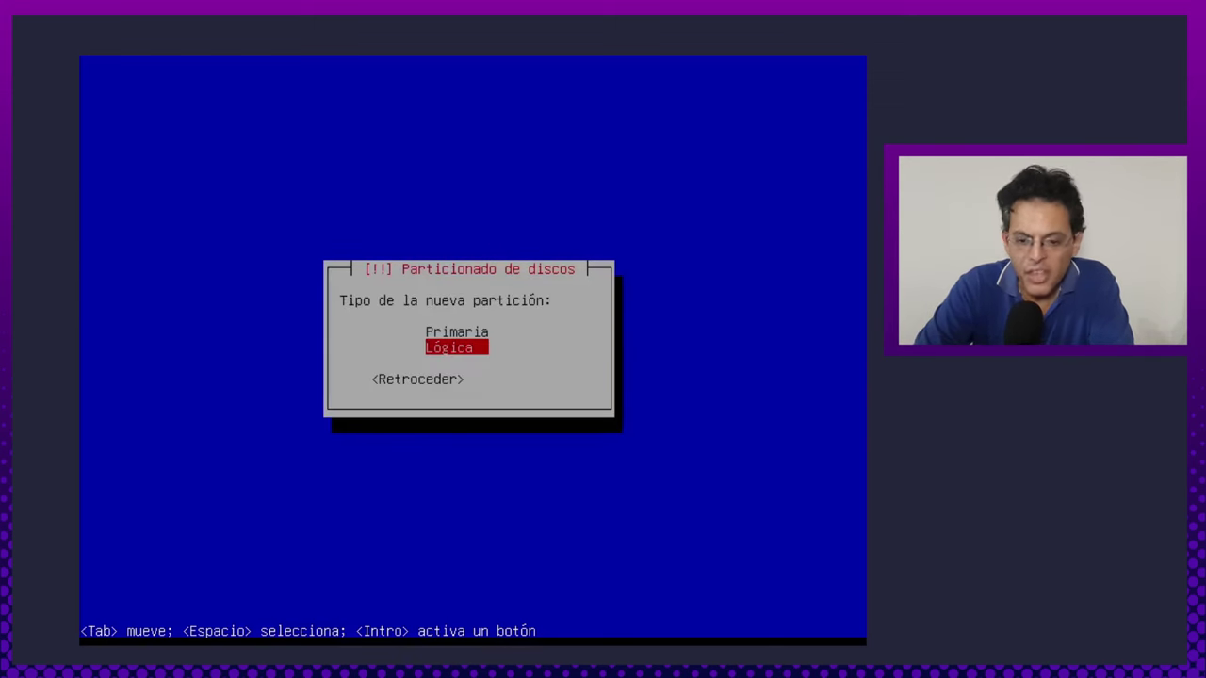
Make it primary at the start, keep mount point /home, and finish.
{"action": "key", "text": "Up"}
{"action": "key", "text": "Return"}
{"action": "key", "text": "Return"}
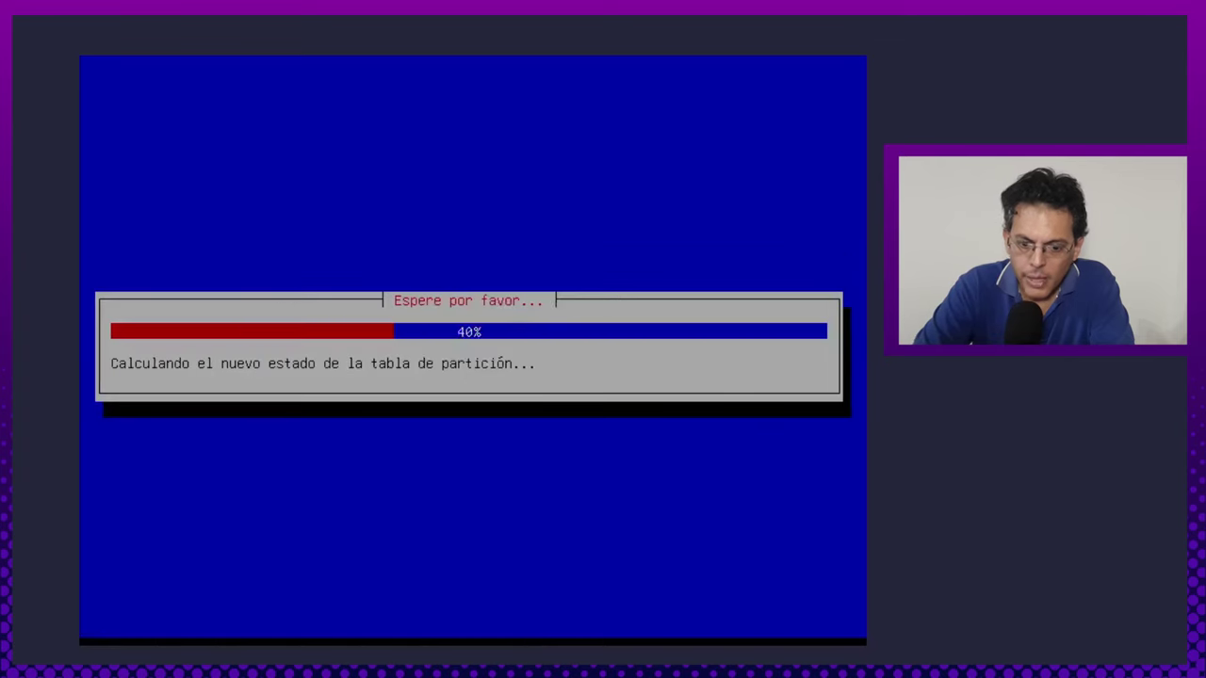
{"action": "key", "text": "Down"}
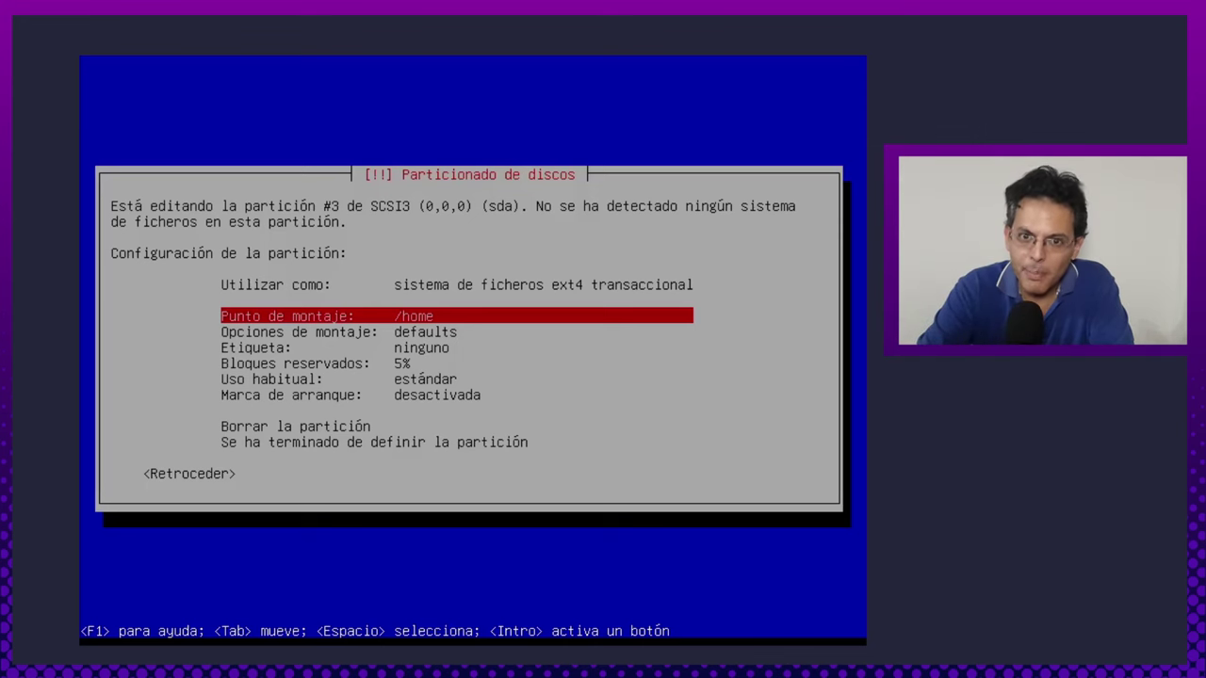
{"action": "key", "text": "Tab"}
{"action": "key", "text": "Tab"}
{"action": "key", "text": "Up"}
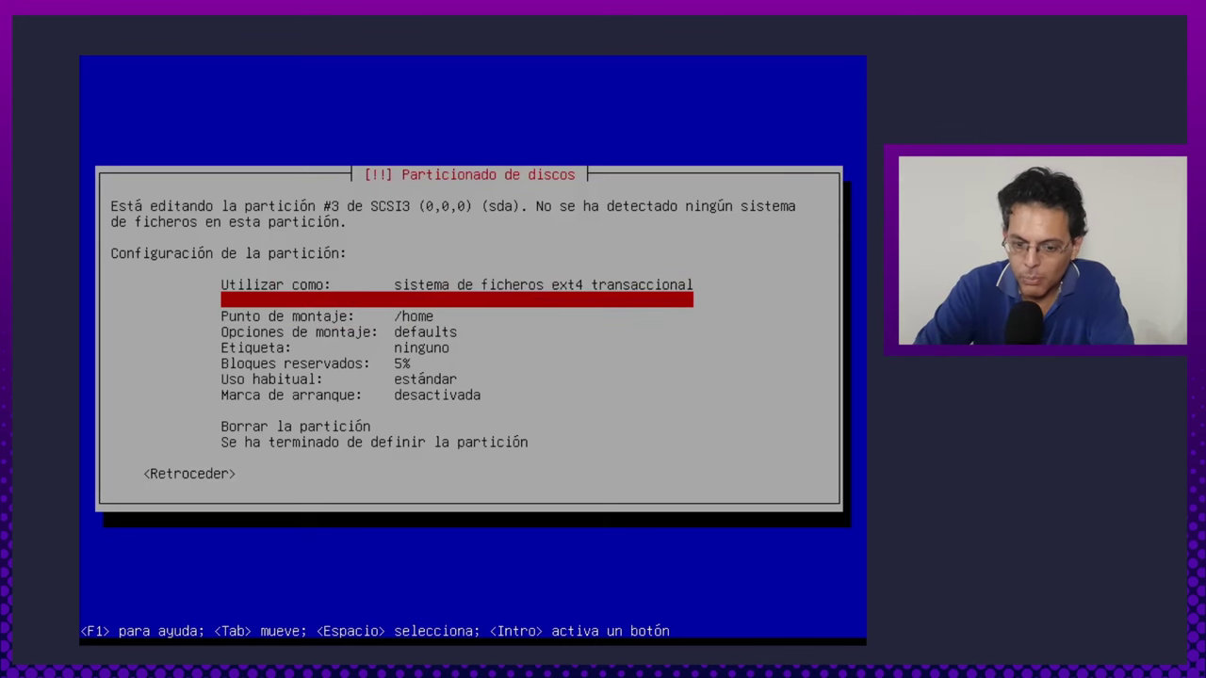
{"action": "key", "text": "Down"}
{"action": "key", "text": "Down"}
{"action": "key", "text": "Down"}
{"action": "key", "text": "Down"}
{"action": "key", "text": "Down"}
{"action": "key", "text": "Down"}
{"action": "key", "text": "Down"}
{"action": "key", "text": "Down"}
{"action": "key", "text": "Down"}
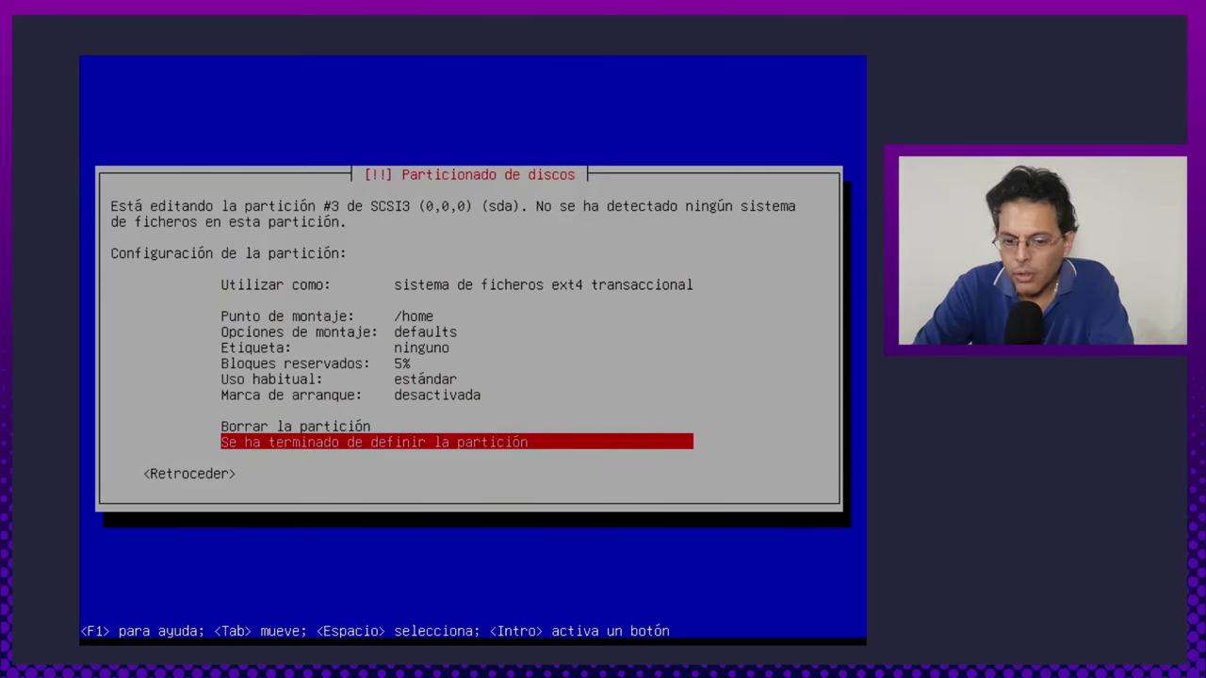
{"action": "key", "text": "Return"}
{"action": "key", "text": "Down"}
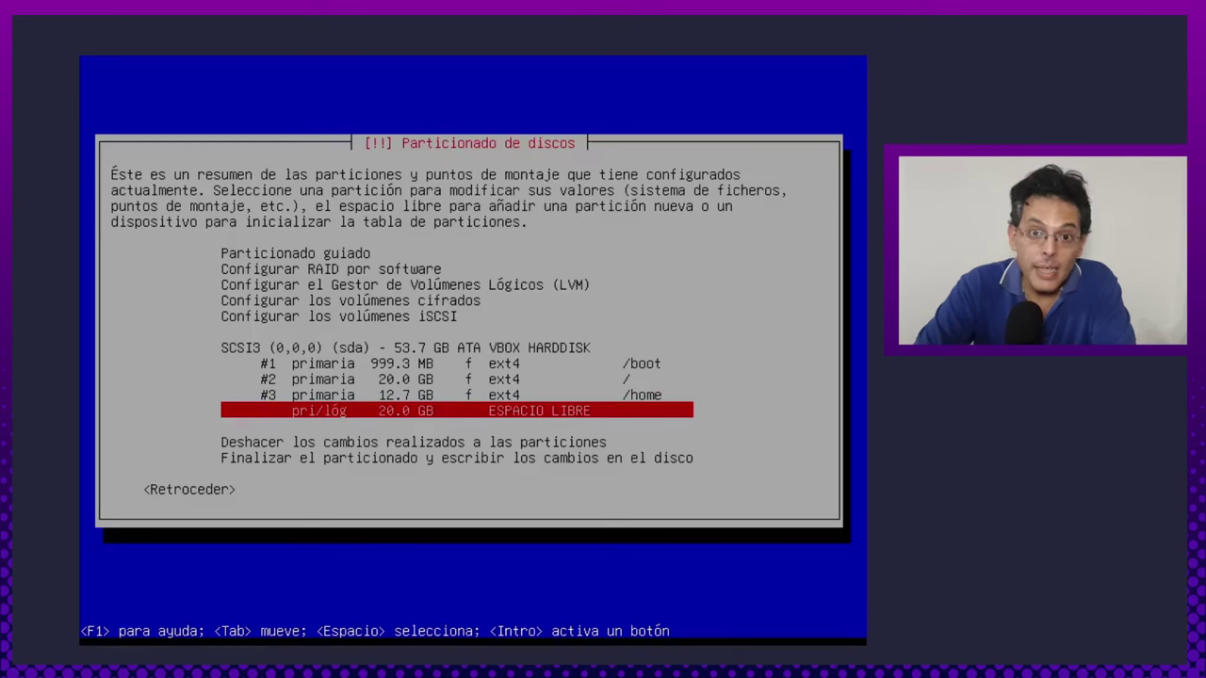
Create a new partition using the full remaining 20.0 GB.
{"action": "key", "text": "Return"}
{"action": "key", "text": "Return"}
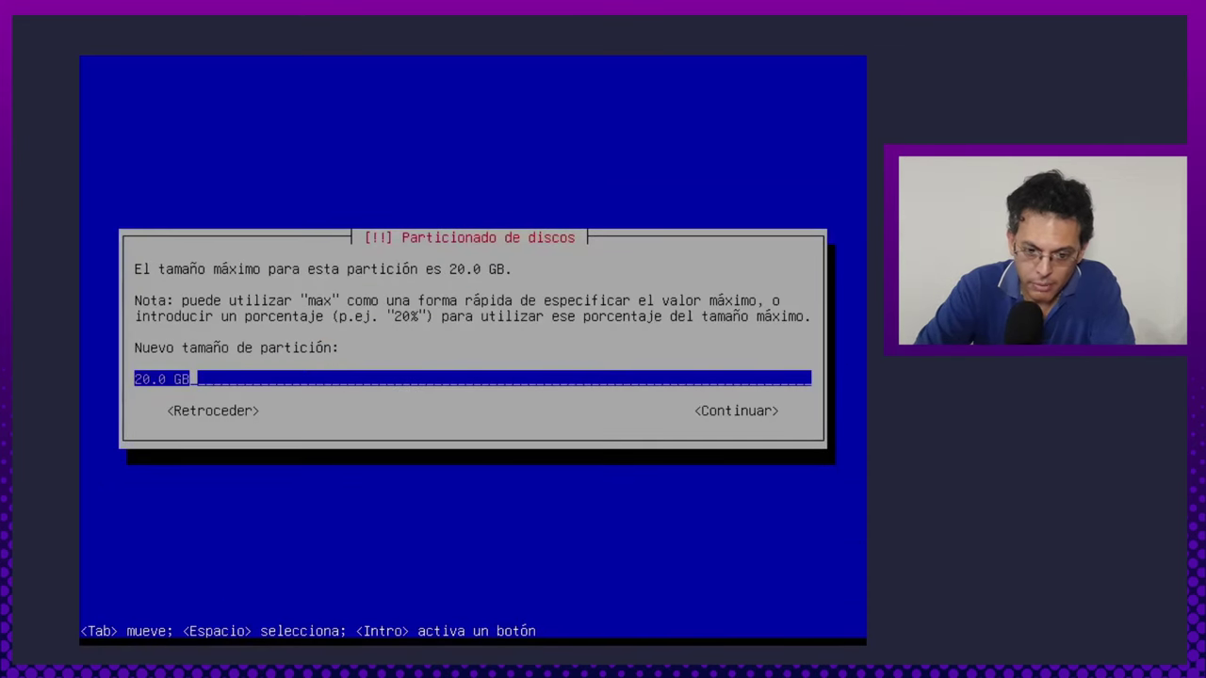
{"action": "key", "text": "Tab"}
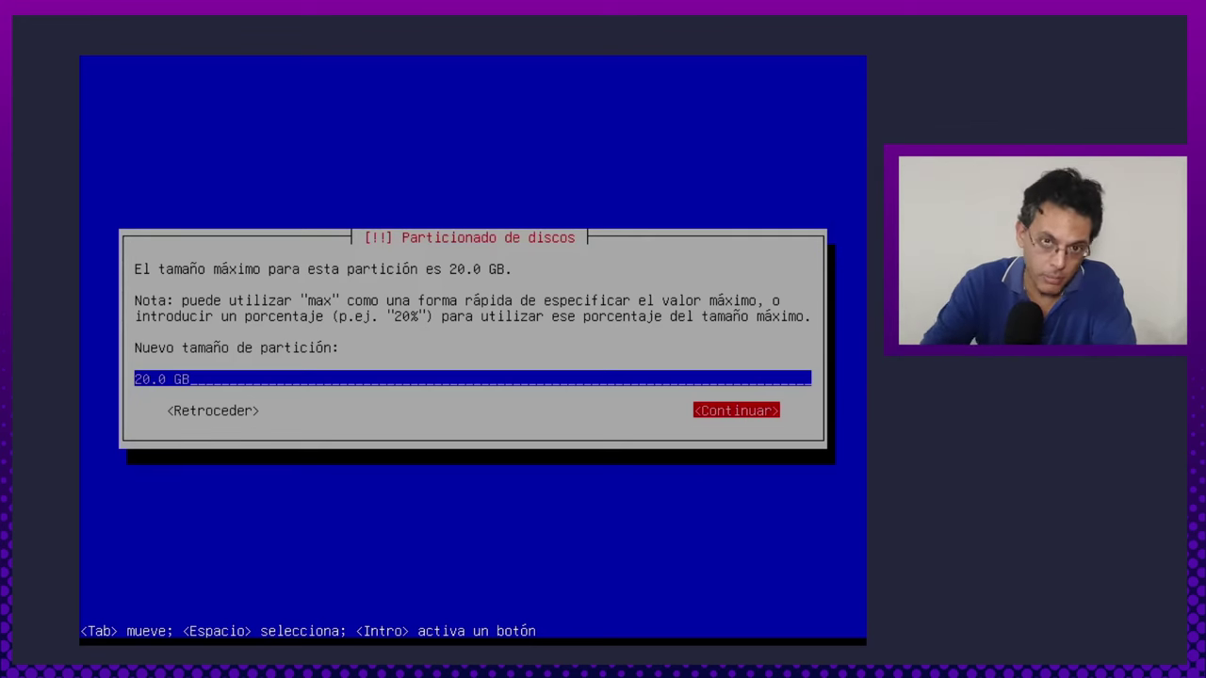
{"action": "key", "text": "Return"}
{"action": "key", "text": "Return"}
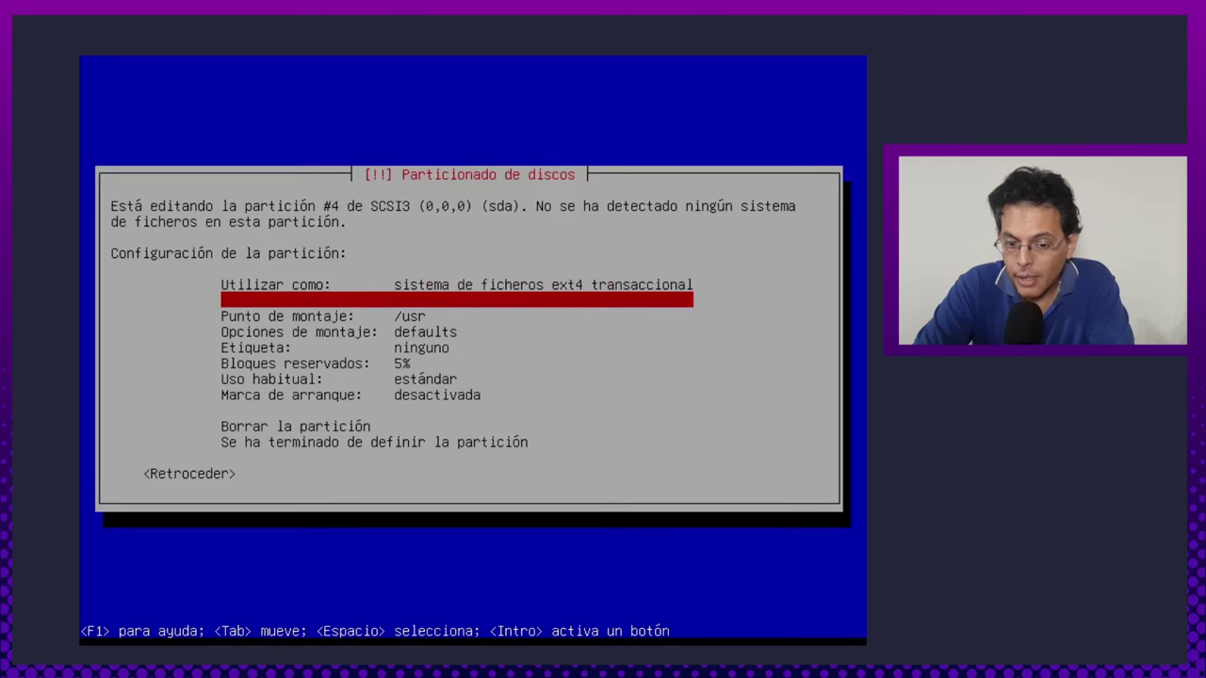
{"action": "key", "text": "Down"}
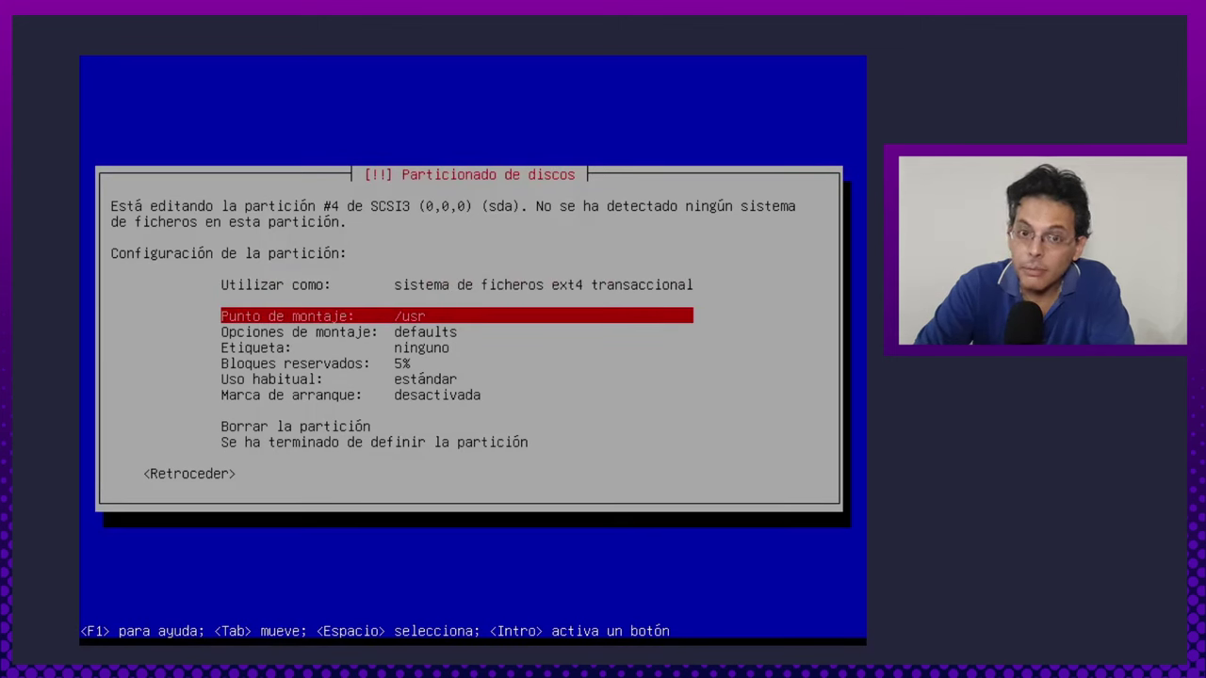
{"action": "key", "text": "Down"}
{"action": "key", "text": "Up"}
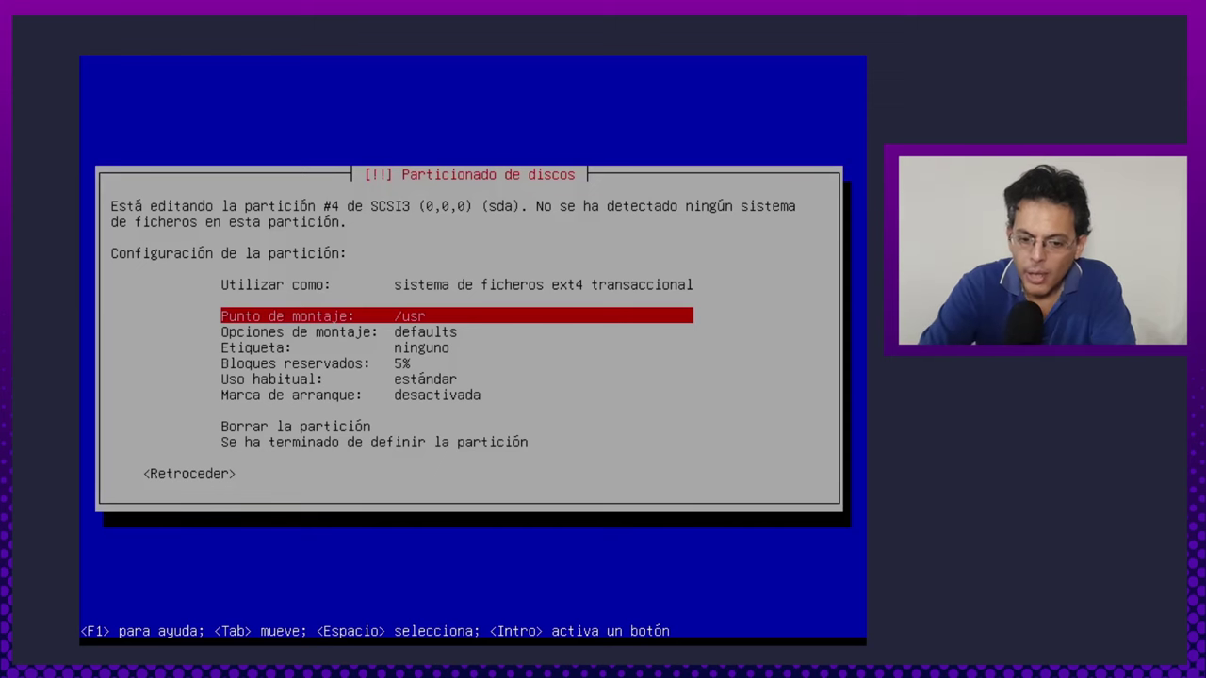
Leave partition #4 unmounted and finish defining it.
{"action": "key", "text": "Return"}
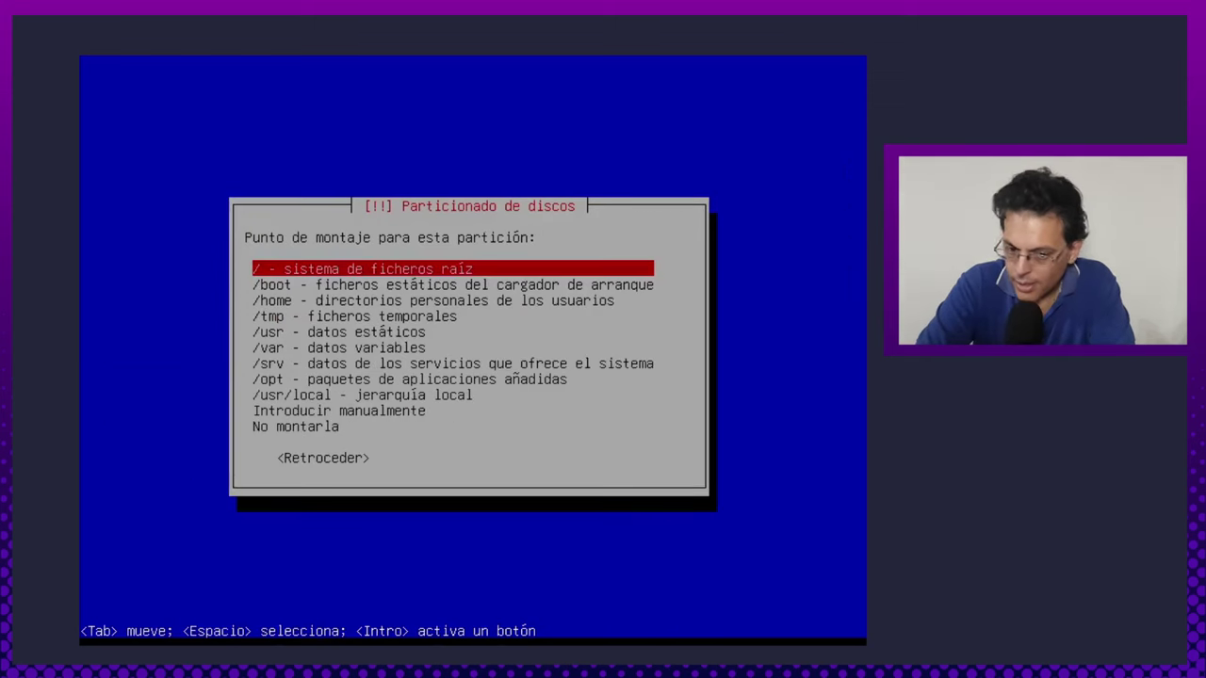
{"action": "key", "text": "Down"}
{"action": "key", "text": "Down"}
{"action": "key", "text": "Down"}
{"action": "key", "text": "Down"}
{"action": "key", "text": "Down"}
{"action": "key", "text": "Down"}
{"action": "key", "text": "Down"}
{"action": "key", "text": "Down"}
{"action": "key", "text": "Down"}
{"action": "key", "text": "Down"}
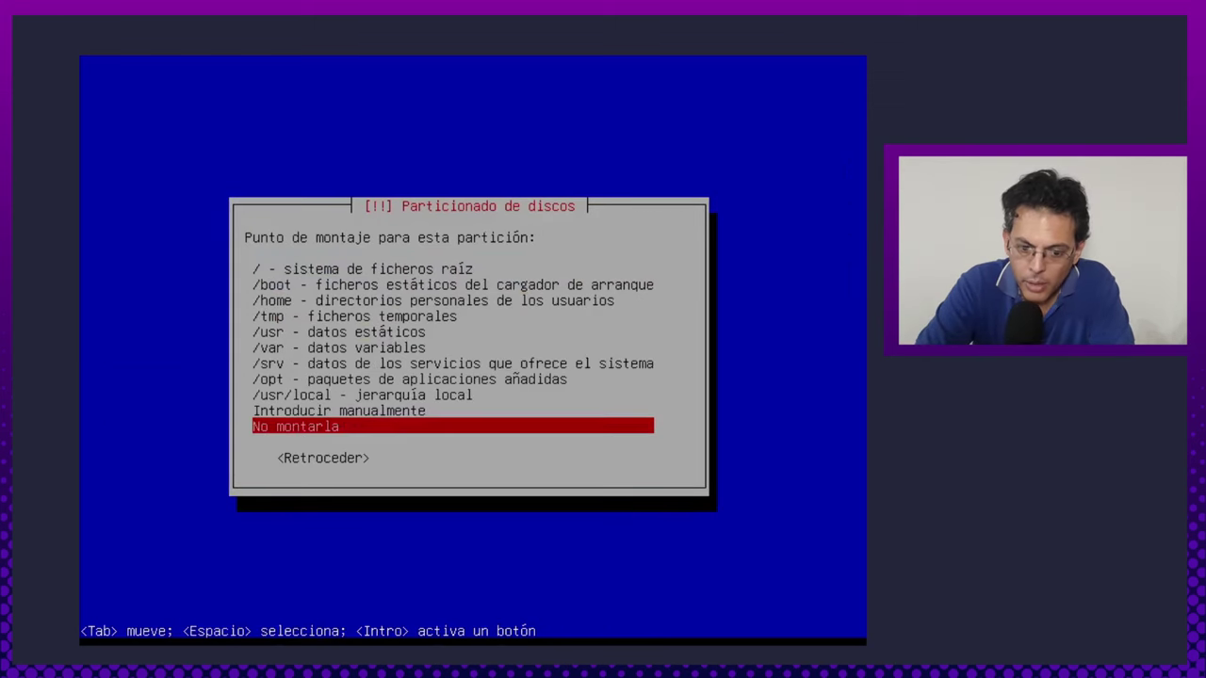
{"action": "key", "text": "Return"}
{"action": "key", "text": "Down"}
{"action": "key", "text": "Down"}
{"action": "key", "text": "Down"}
{"action": "key", "text": "Down"}
{"action": "key", "text": "Down"}
{"action": "key", "text": "Down"}
{"action": "key", "text": "Down"}
{"action": "key", "text": "Down"}
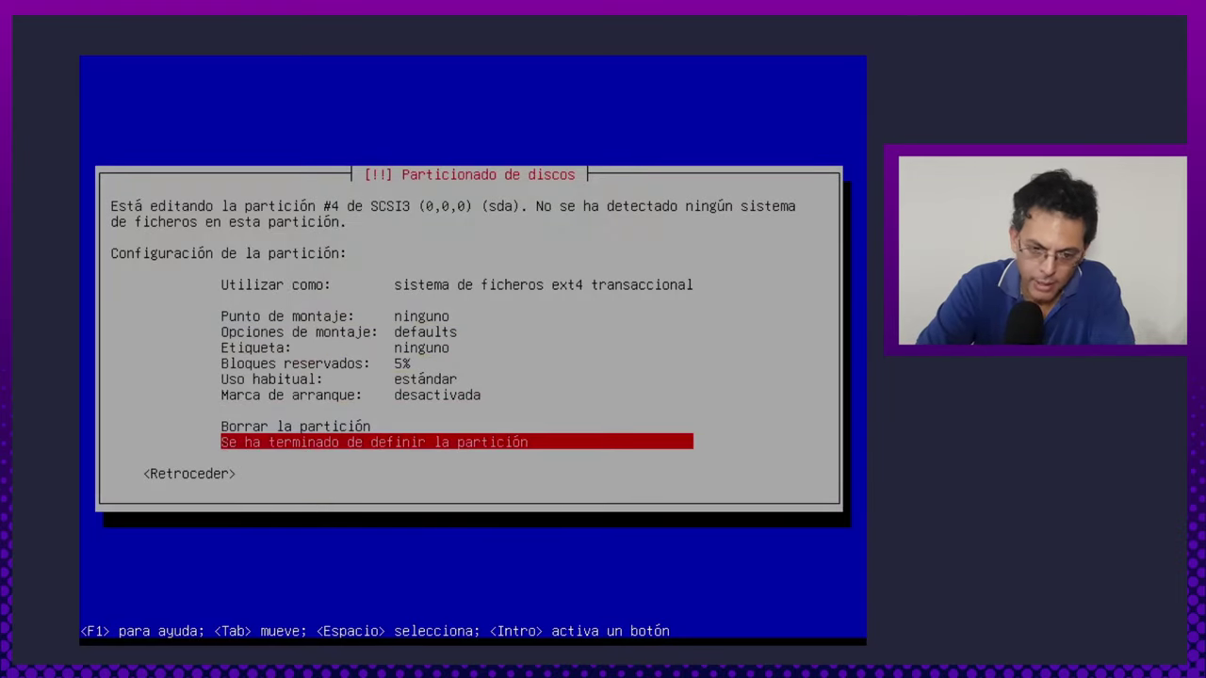
{"action": "key", "text": "Up"}
{"action": "key", "text": "Down"}
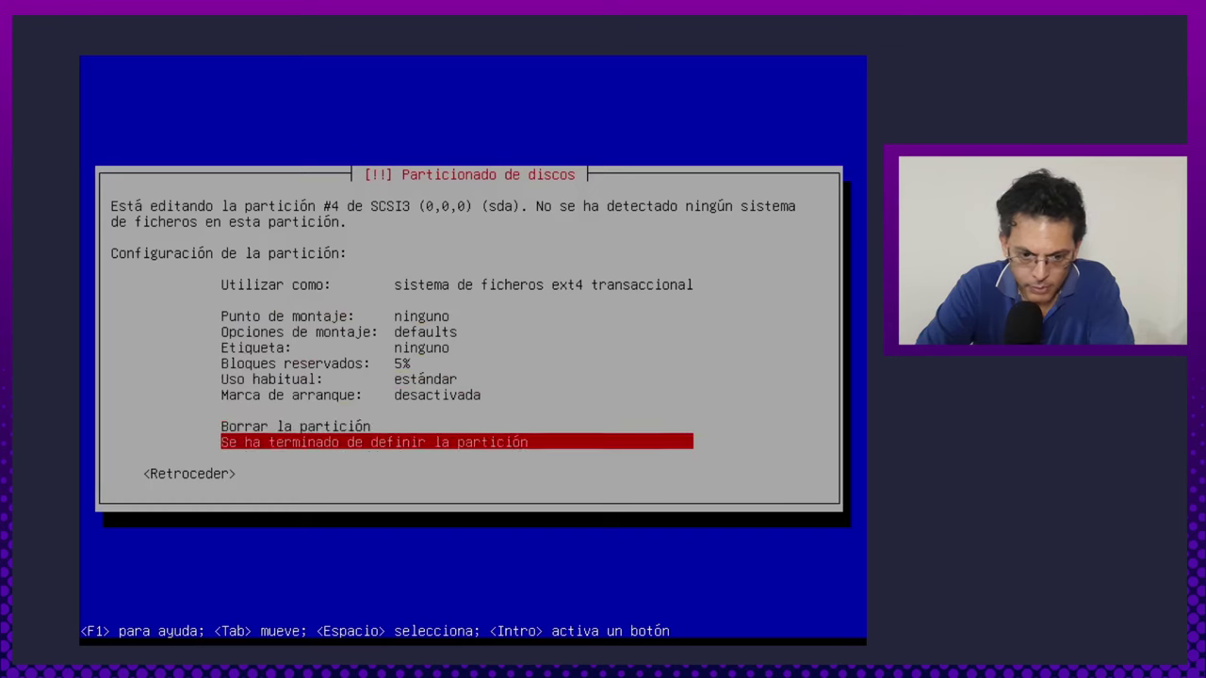
{"action": "key", "text": "Return"}
{"action": "key", "text": "Down"}
{"action": "key", "text": "Down"}
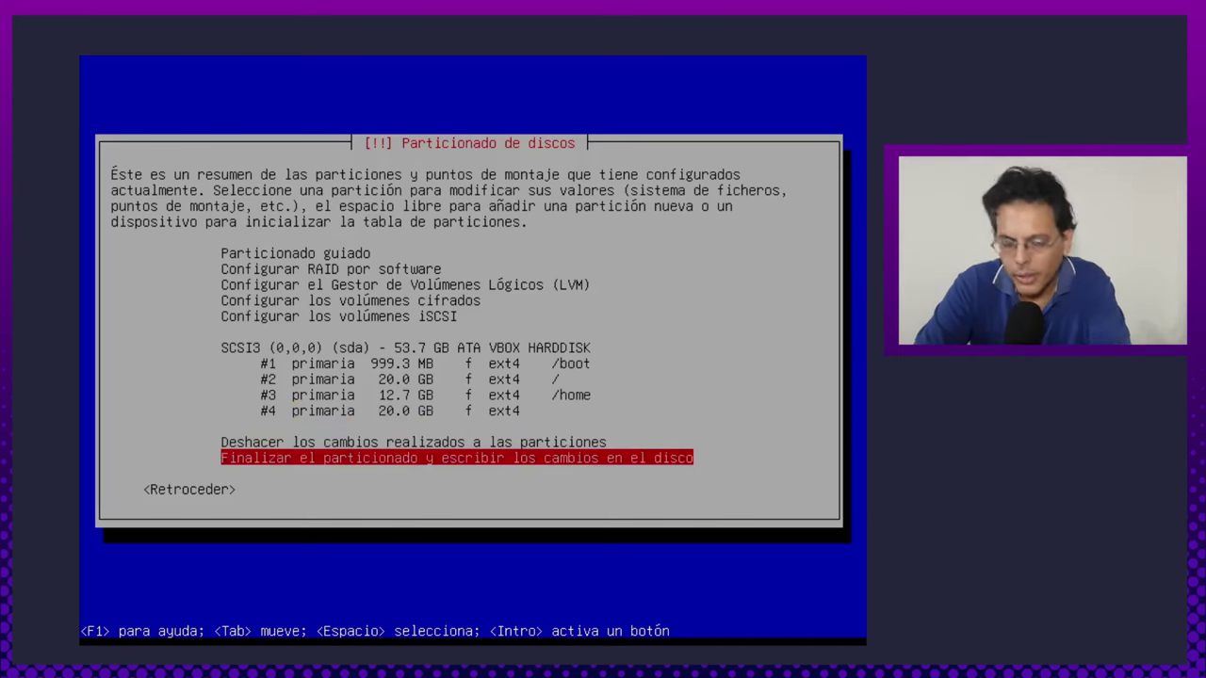
Finish partitioning and continue without a mount point for partition #4.
{"action": "key", "text": "Return"}
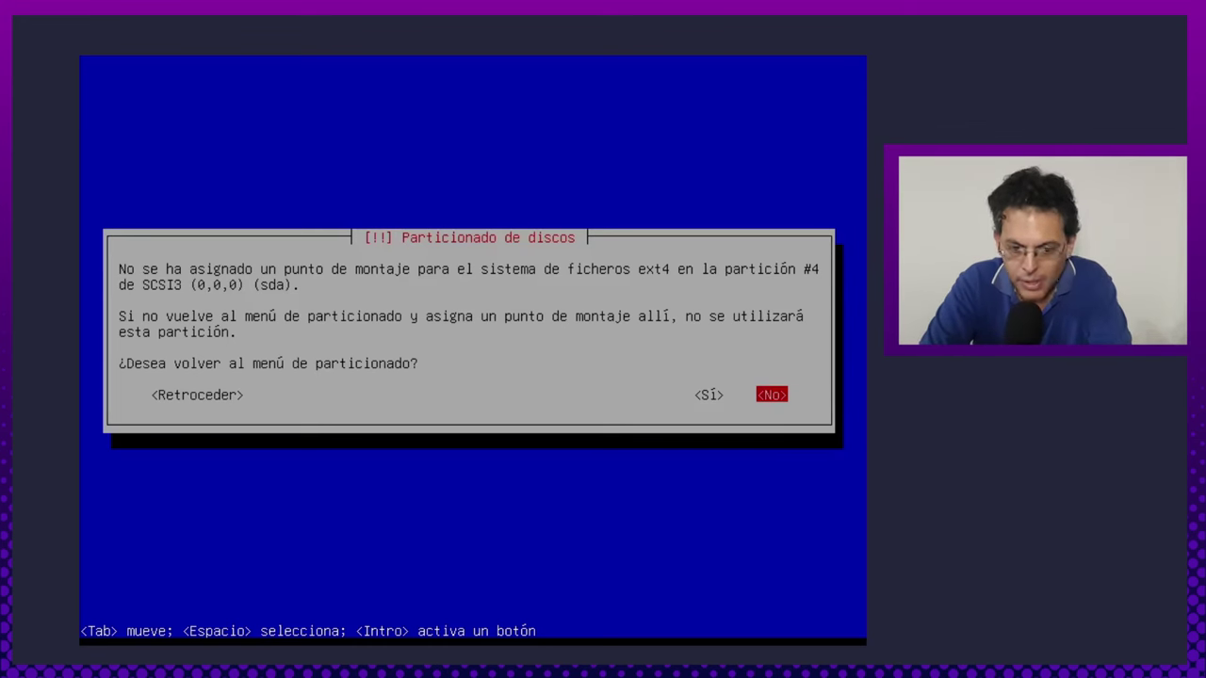
{"action": "key", "text": "Left"}
{"action": "key", "text": "Right"}
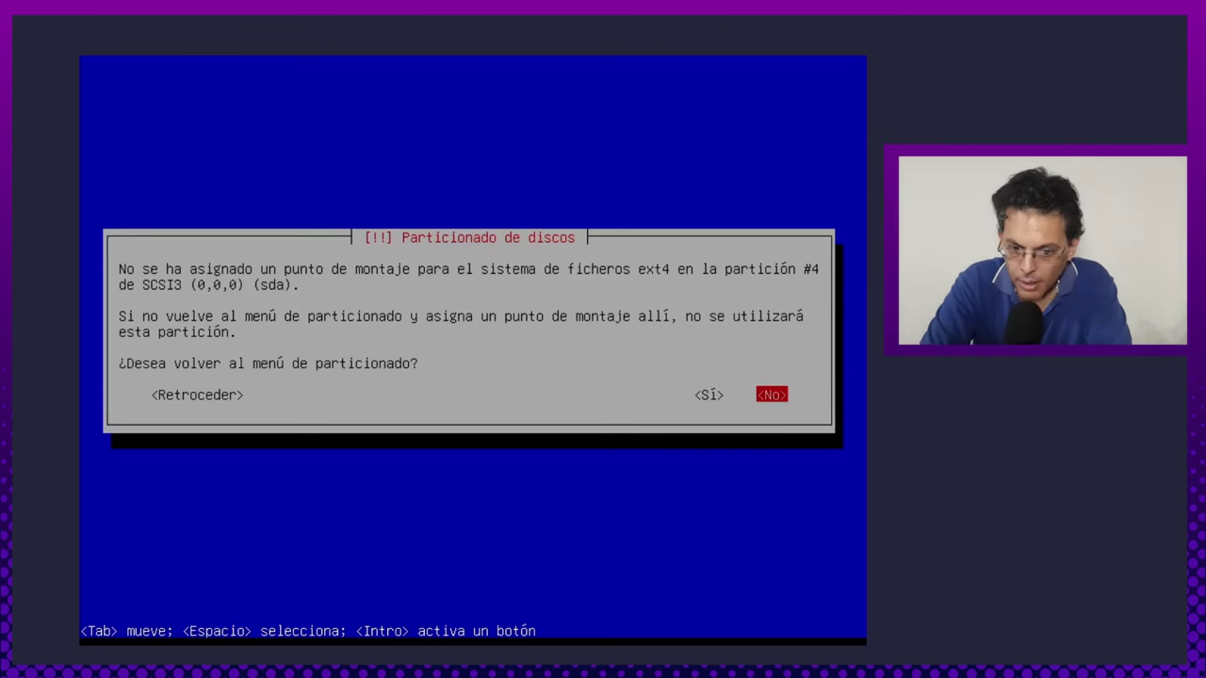
{"action": "key", "text": "Return"}
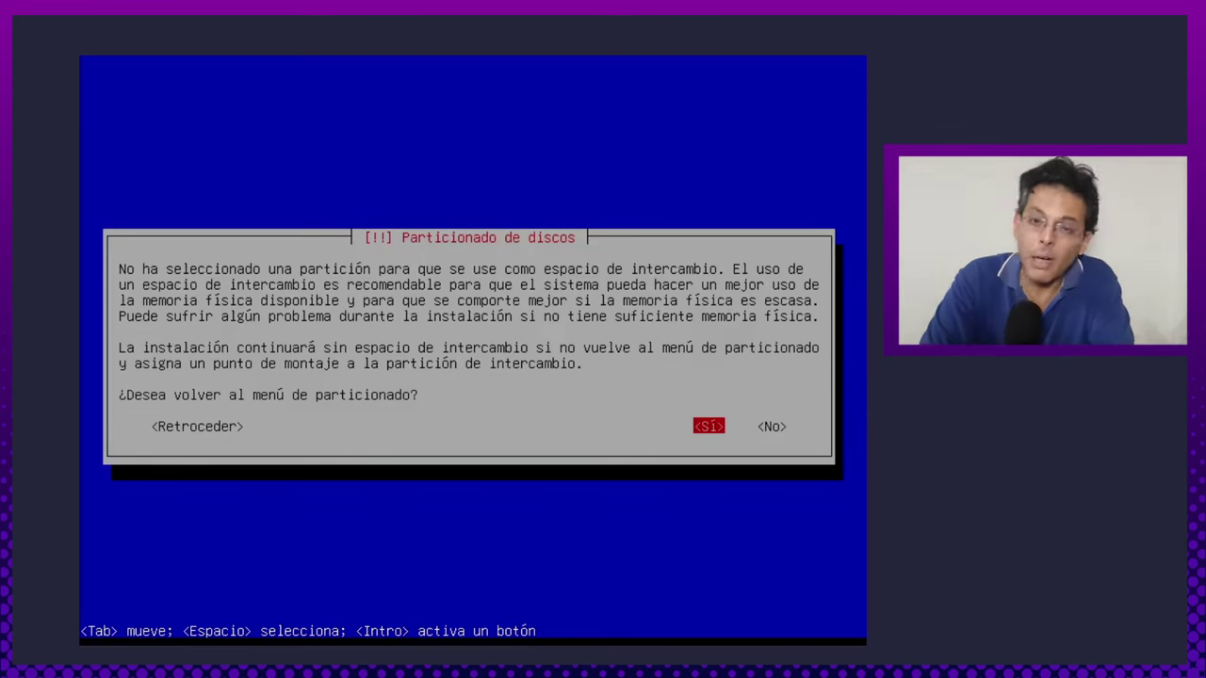
Continue without swap space and confirm writing the partition changes to disk.
{"action": "key", "text": "Tab"}
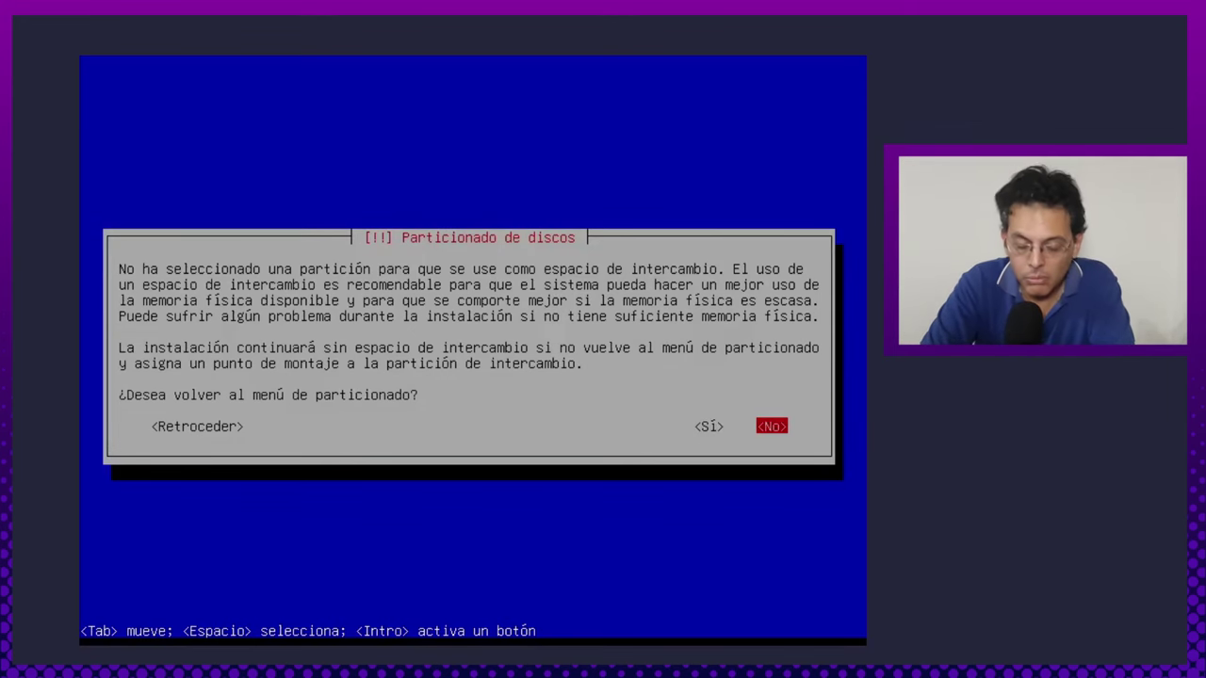
{"action": "key", "text": "Left"}
{"action": "key", "text": "Right"}
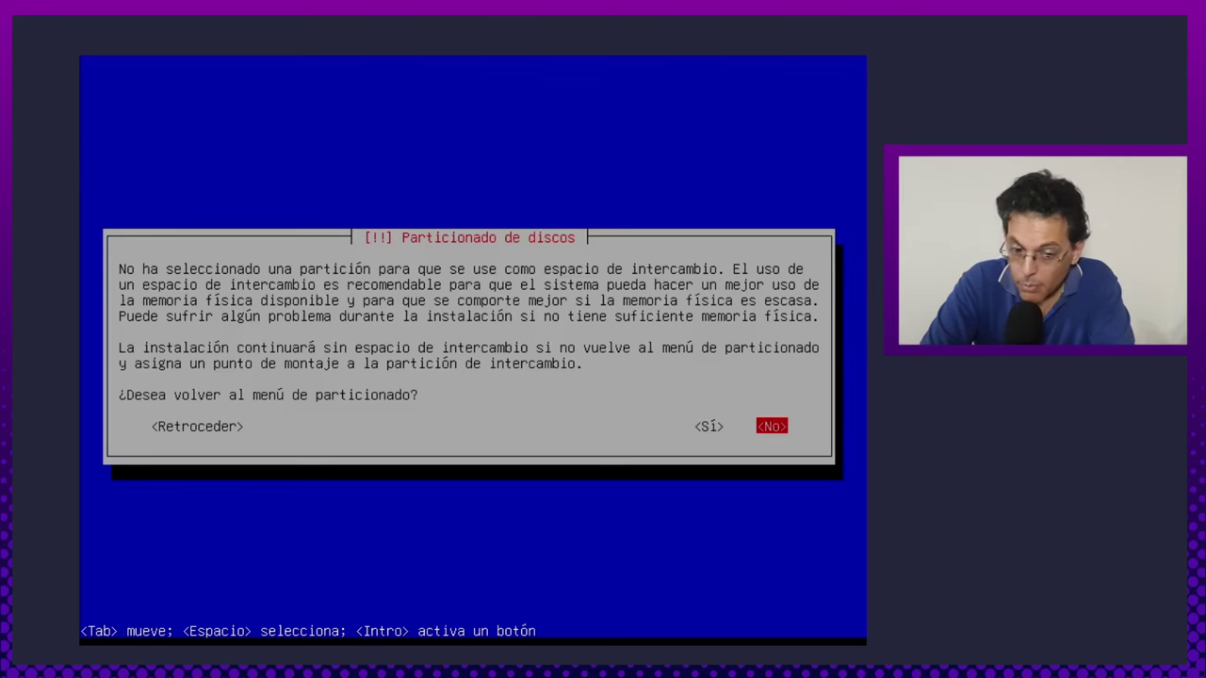
{"action": "key", "text": "Return"}
{"action": "key", "text": "Left"}
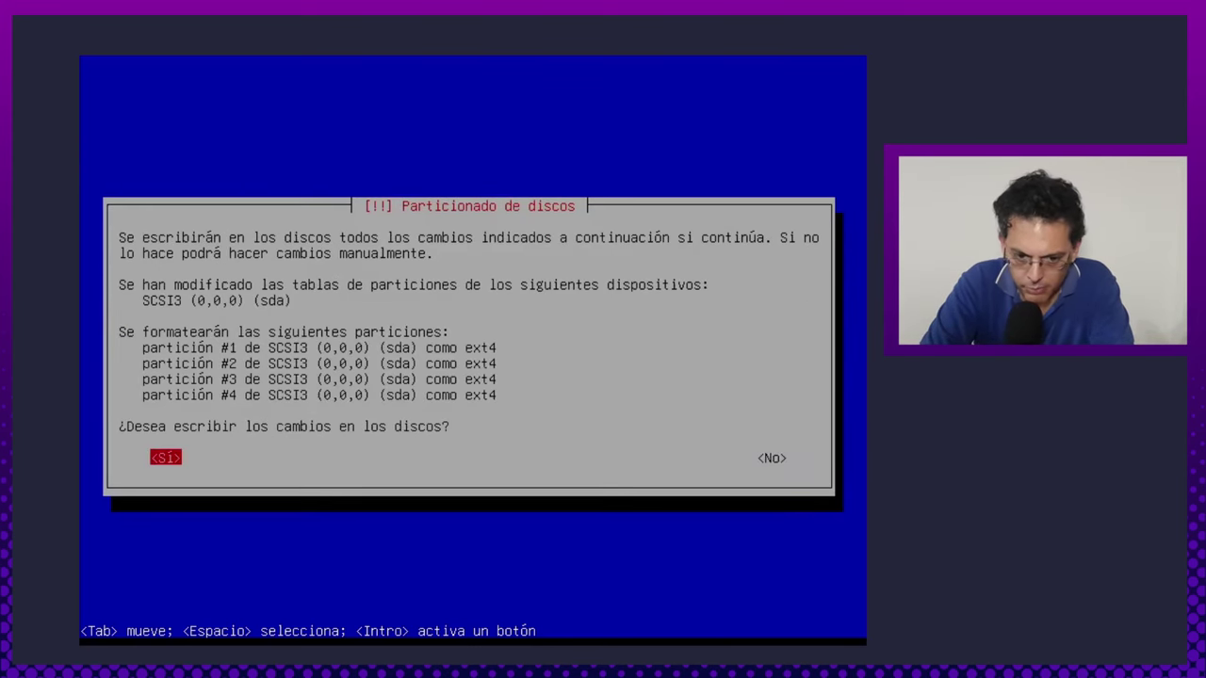
{"action": "key", "text": "Return"}
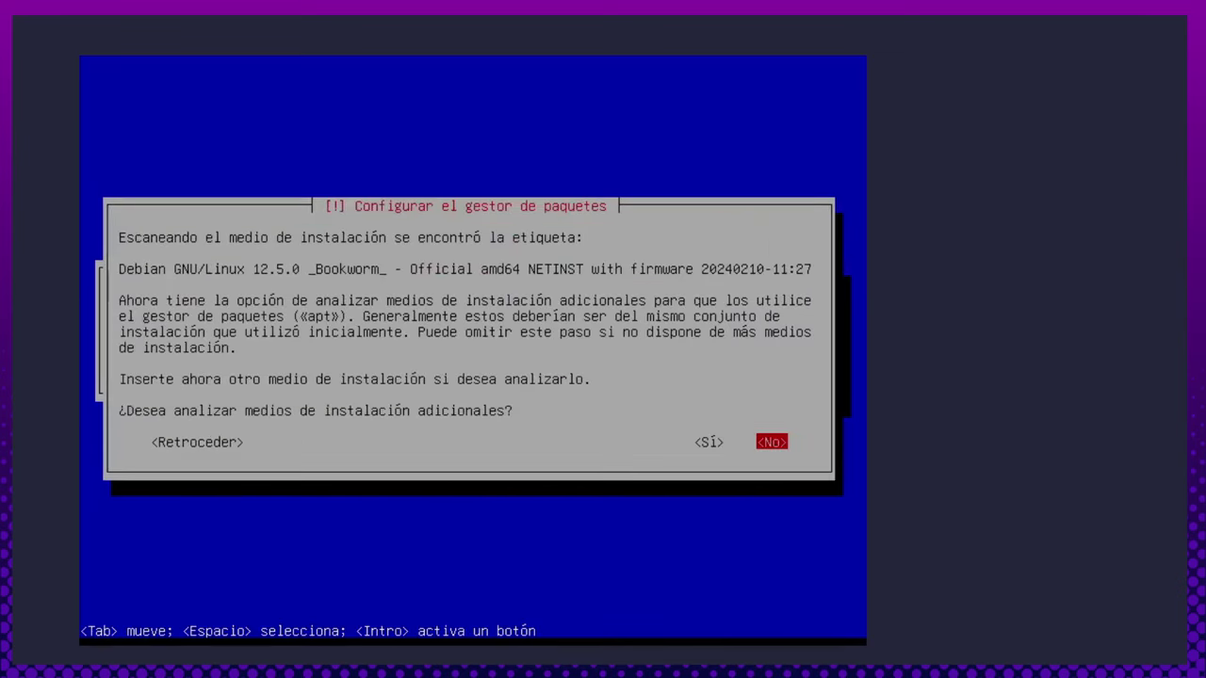
Skip scanning extra media, use the Estados Unidos mirror, and answer the popularity contest.
{"action": "key", "text": "Return"}
{"action": "key", "text": "Page_Down"}
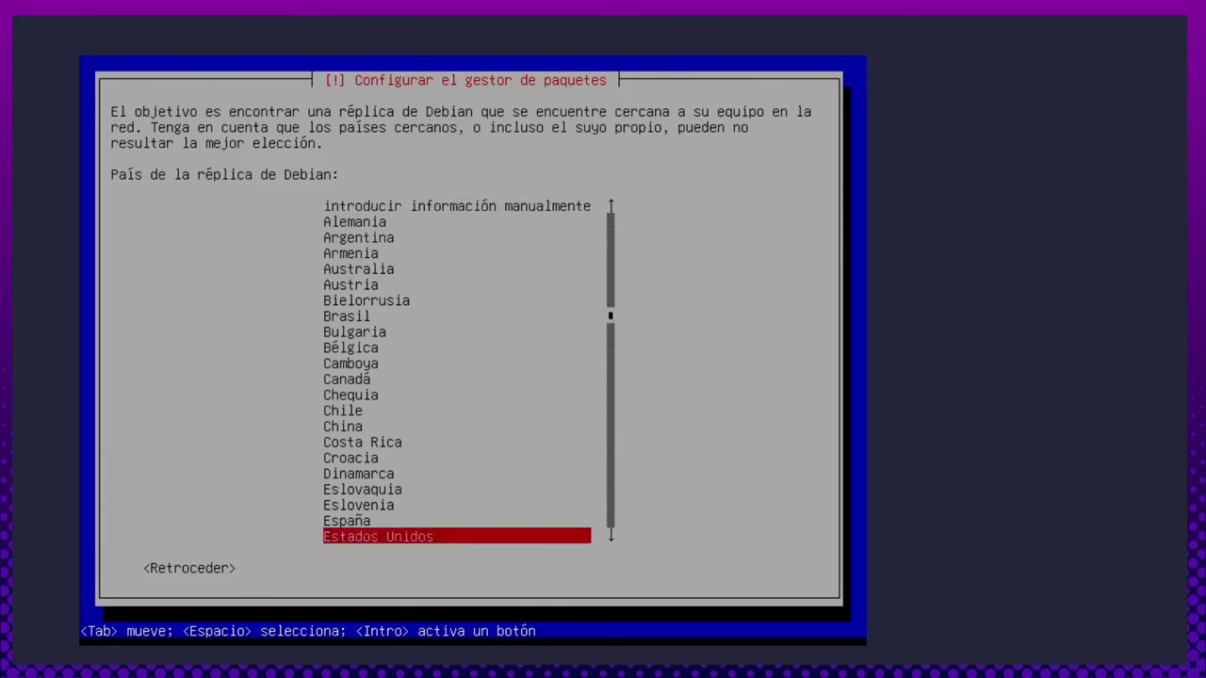
{"action": "key", "text": "Return"}
{"action": "key", "text": "Return"}
{"action": "key", "text": "Return"}
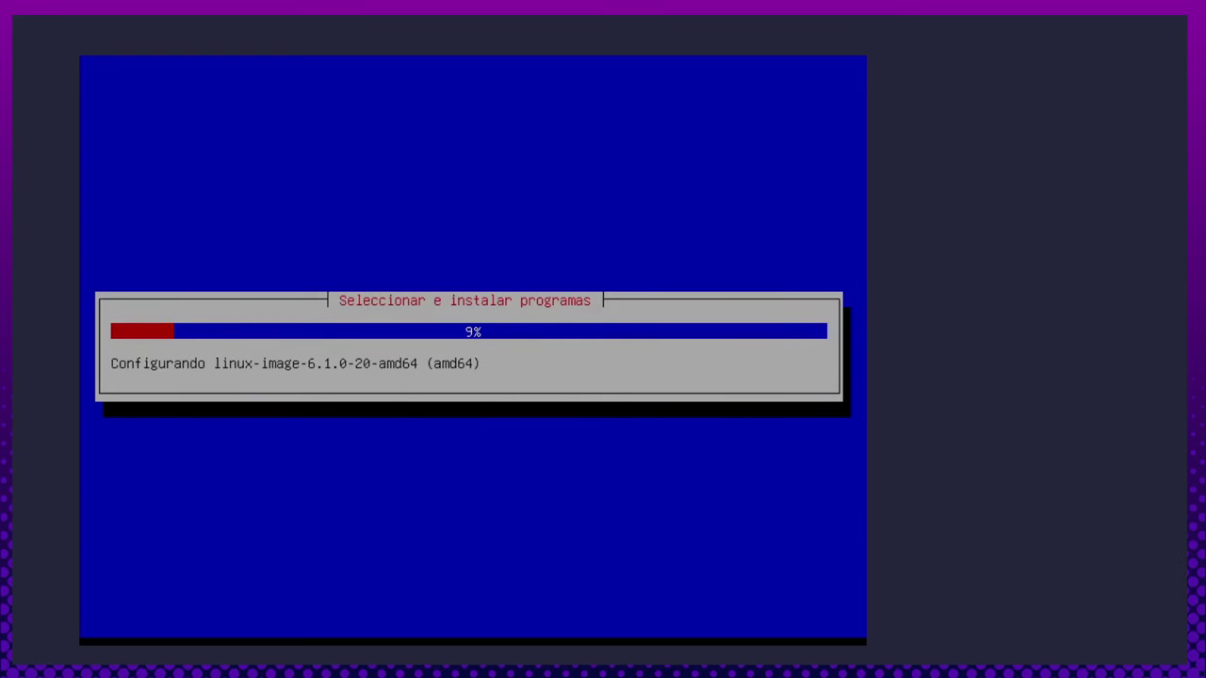
{"action": "key", "text": "Left"}
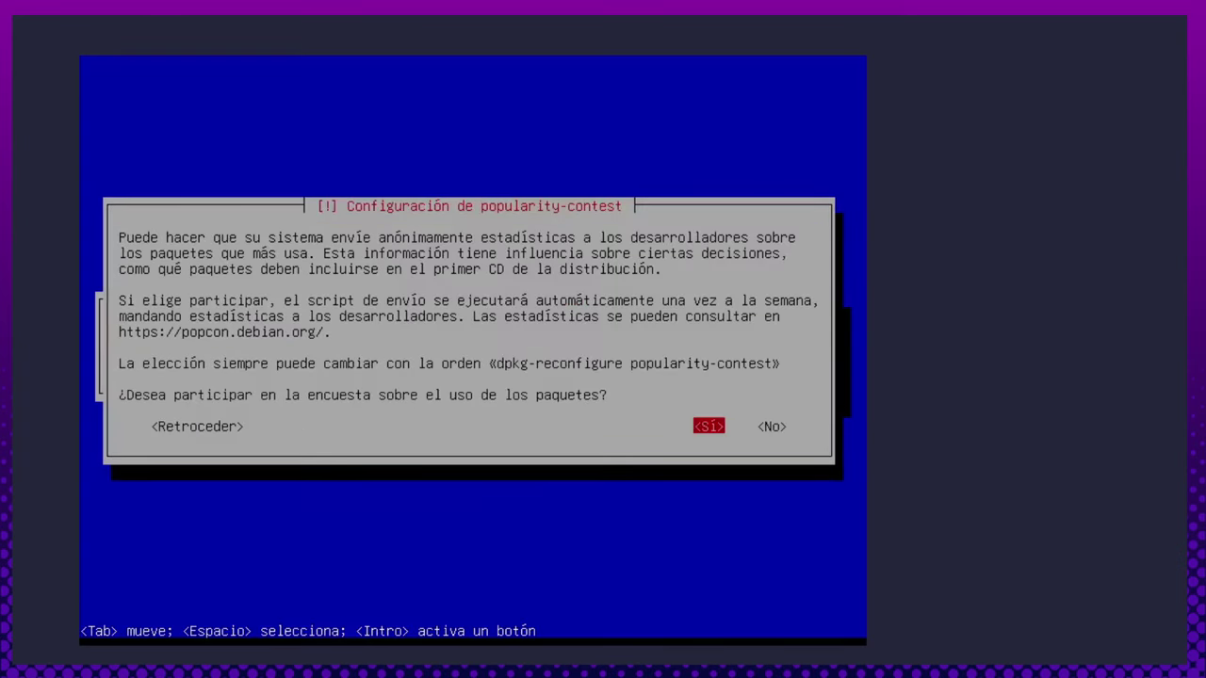
{"action": "key", "text": "Return"}
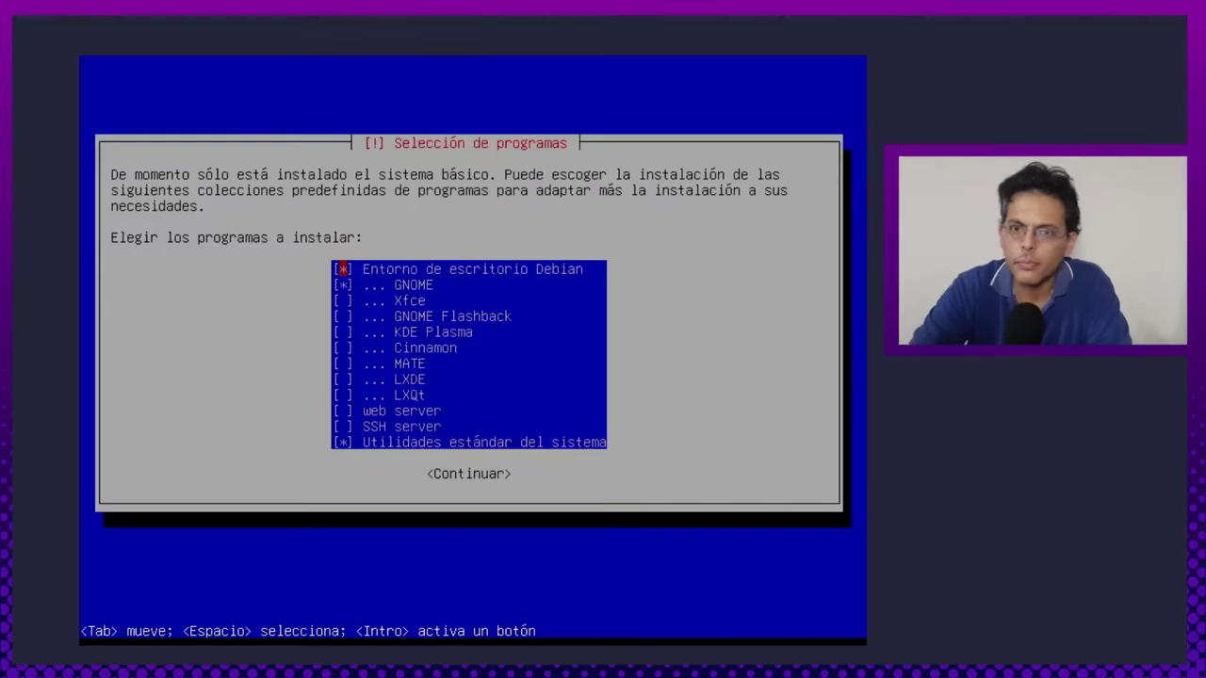
Deselect the GNOME desktop in the Selección de programas list.
{"action": "key", "text": "Down"}
{"action": "key", "text": "Up"}
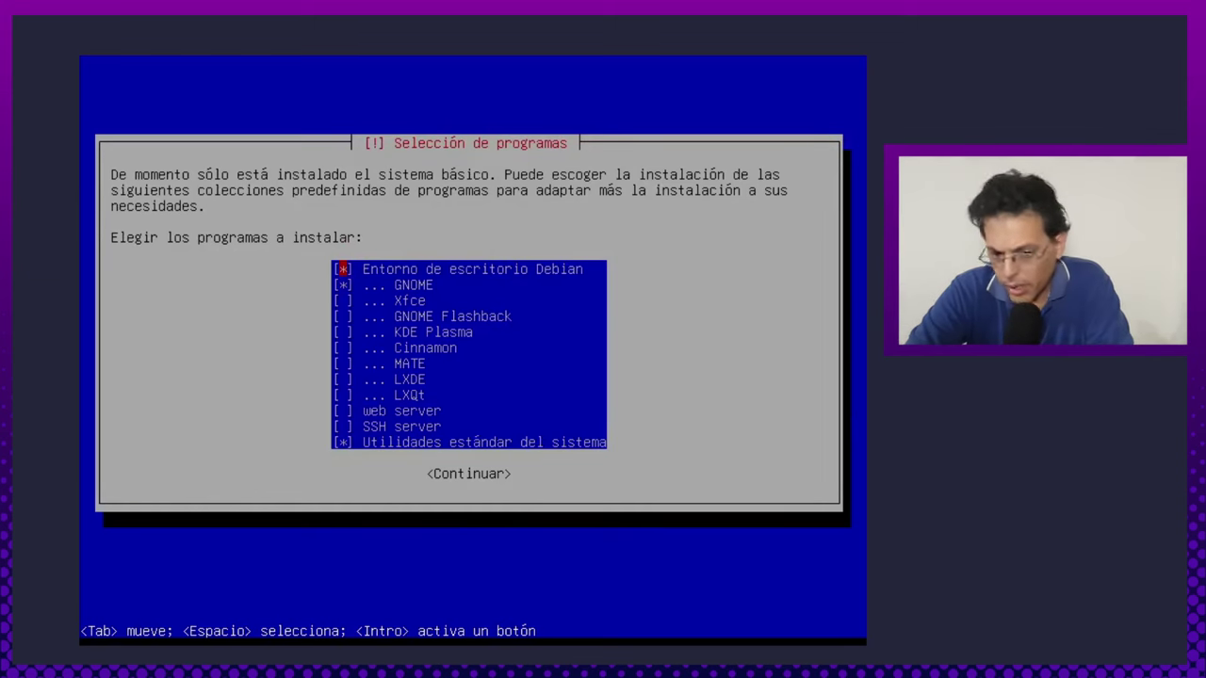
{"action": "key", "text": "Down"}
{"action": "key", "text": "Up"}
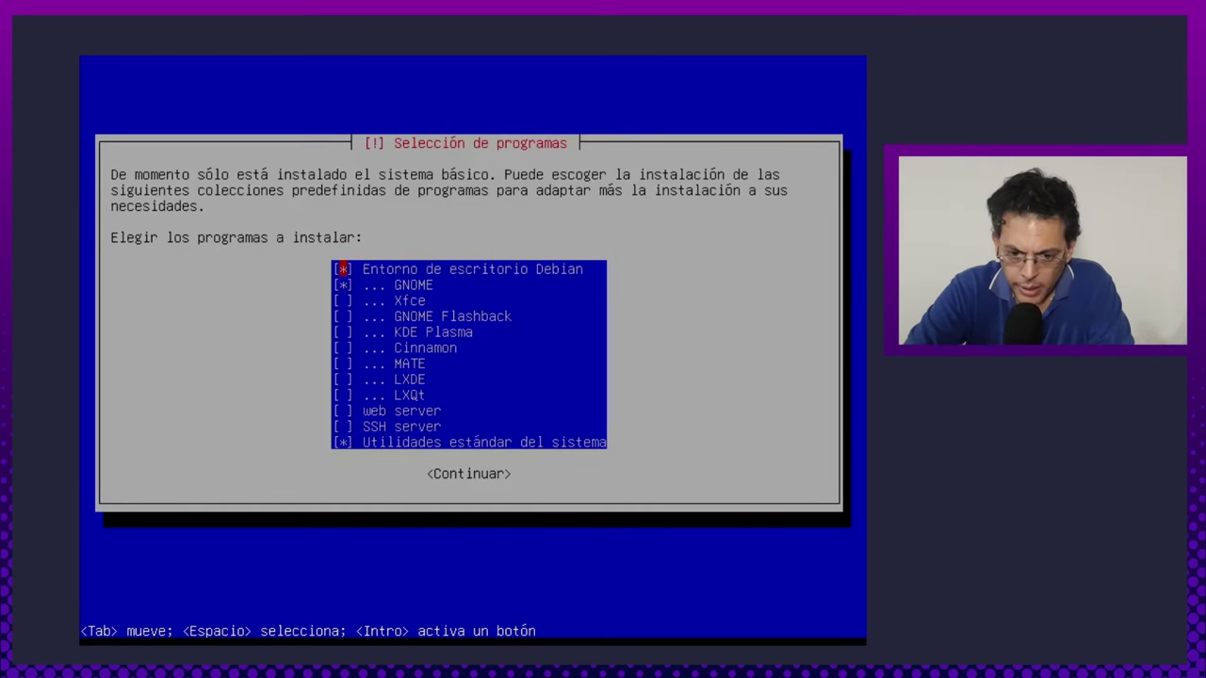
{"action": "key", "text": "Down"}
{"action": "key", "text": "Up"}
{"action": "key", "text": "Down"}
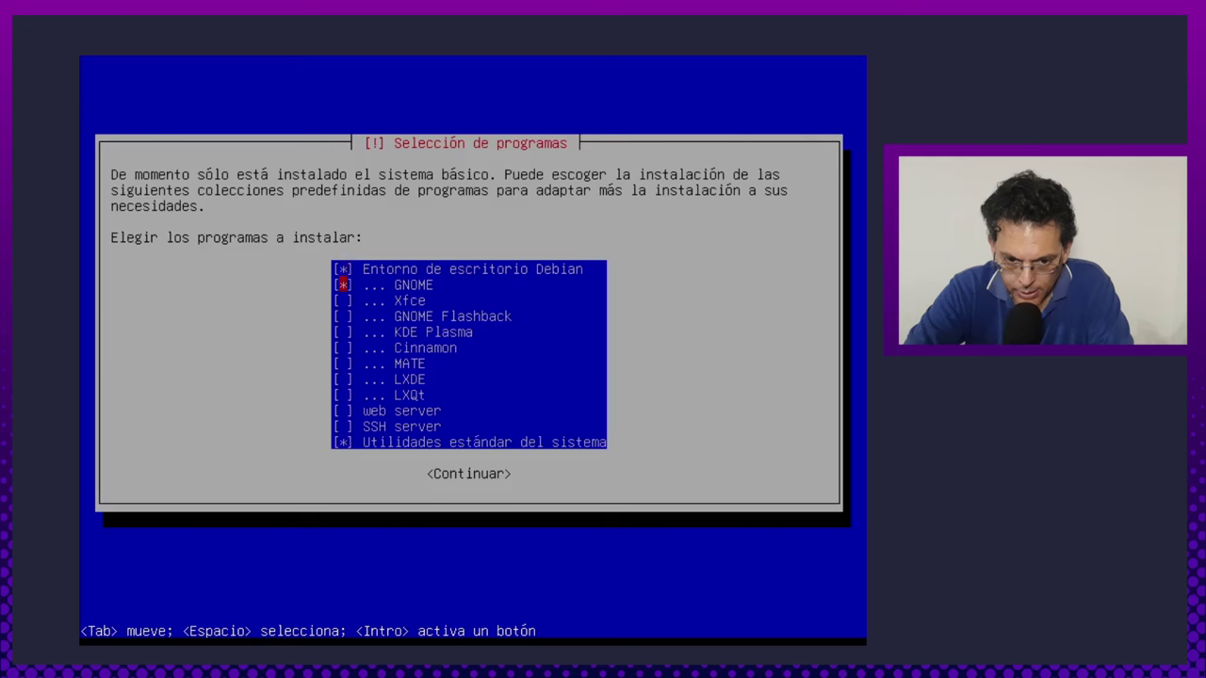
{"action": "key", "text": "space"}
Select the MATE desktop and start installing the chosen software.
{"action": "key", "text": "Down"}
{"action": "key", "text": "Down"}
{"action": "key", "text": "Down"}
{"action": "key", "text": "Down"}
{"action": "key", "text": "Up"}
{"action": "key", "text": "Up"}
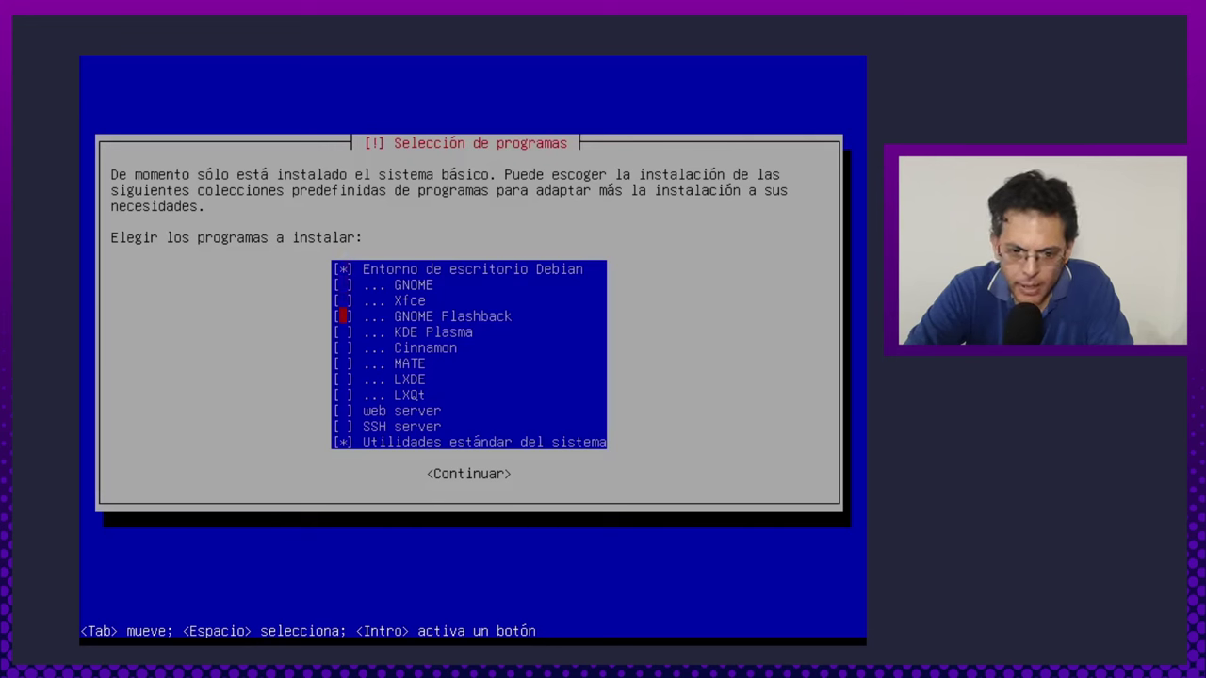
{"action": "key", "text": "Up"}
{"action": "key", "text": "Down"}
{"action": "key", "text": "Down"}
{"action": "key", "text": "Up"}
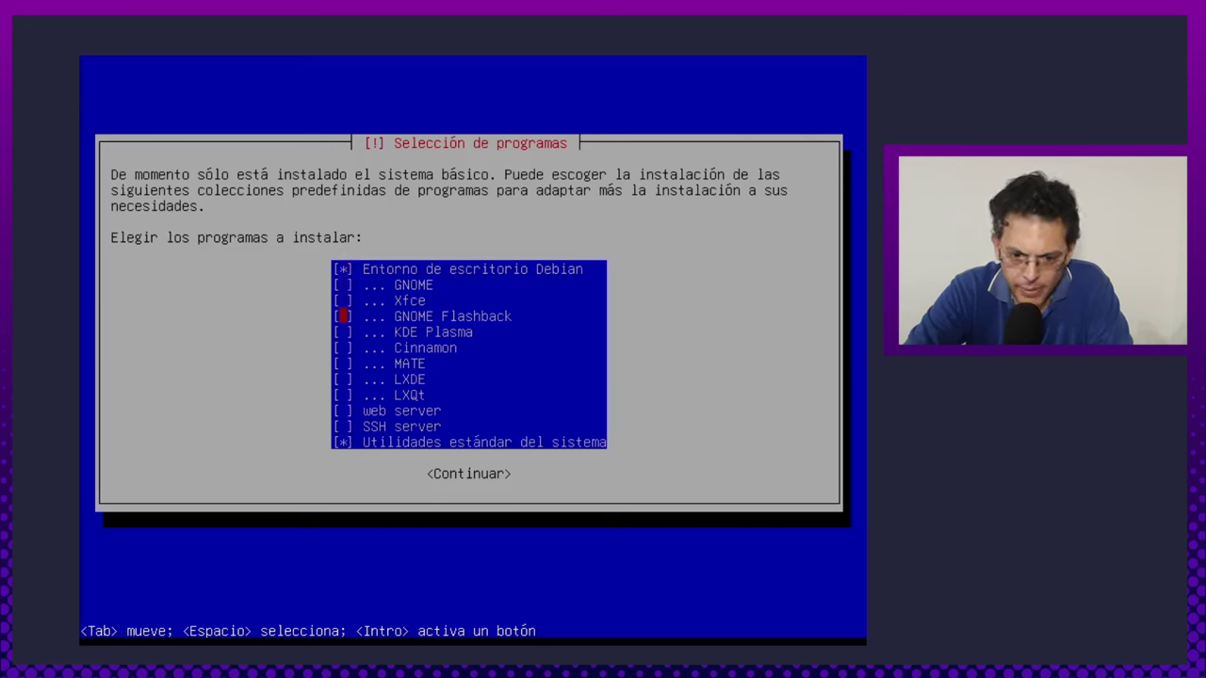
{"action": "key", "text": "Down"}
{"action": "key", "text": "Down"}
{"action": "key", "text": "Down"}
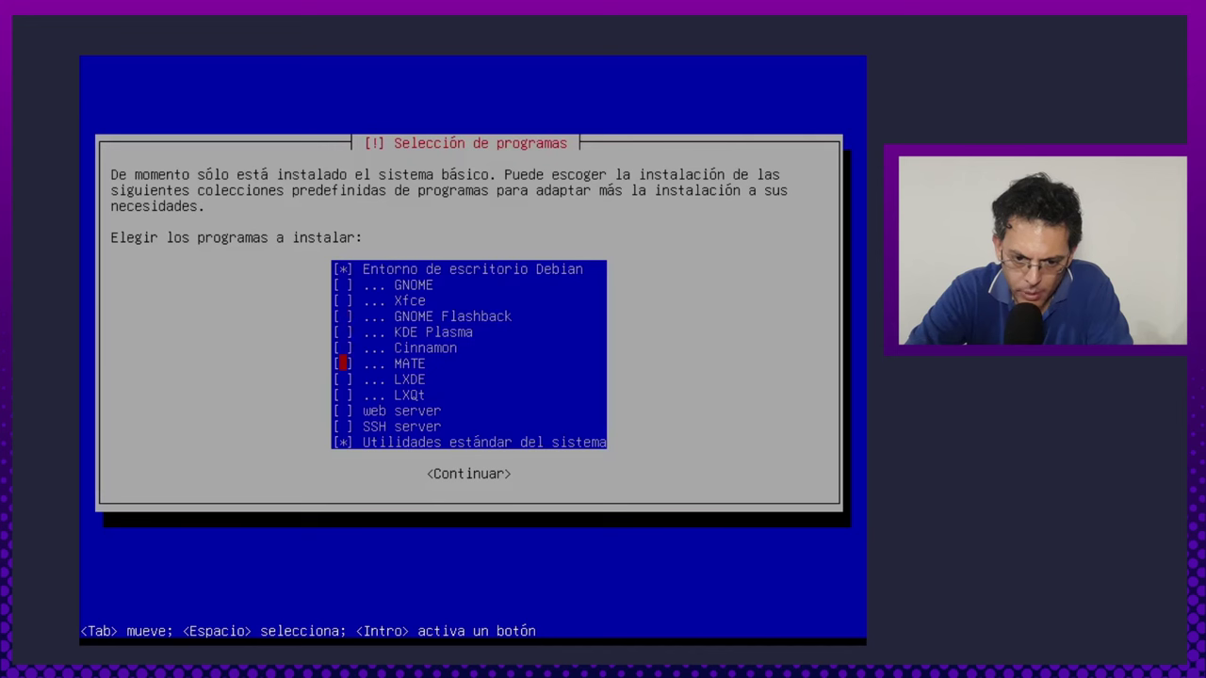
{"action": "key", "text": "Down"}
{"action": "key", "text": "Up"}
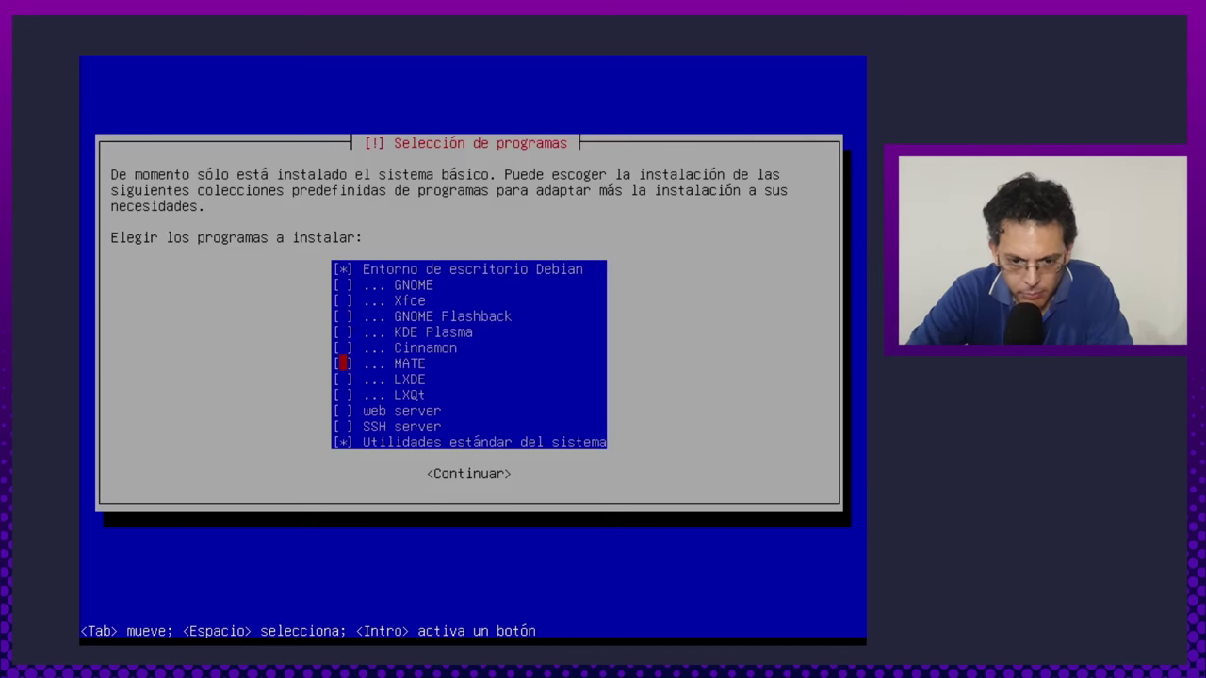
{"action": "key", "text": "Down"}
{"action": "key", "text": "Down"}
{"action": "key", "text": "Up"}
{"action": "key", "text": "Up"}
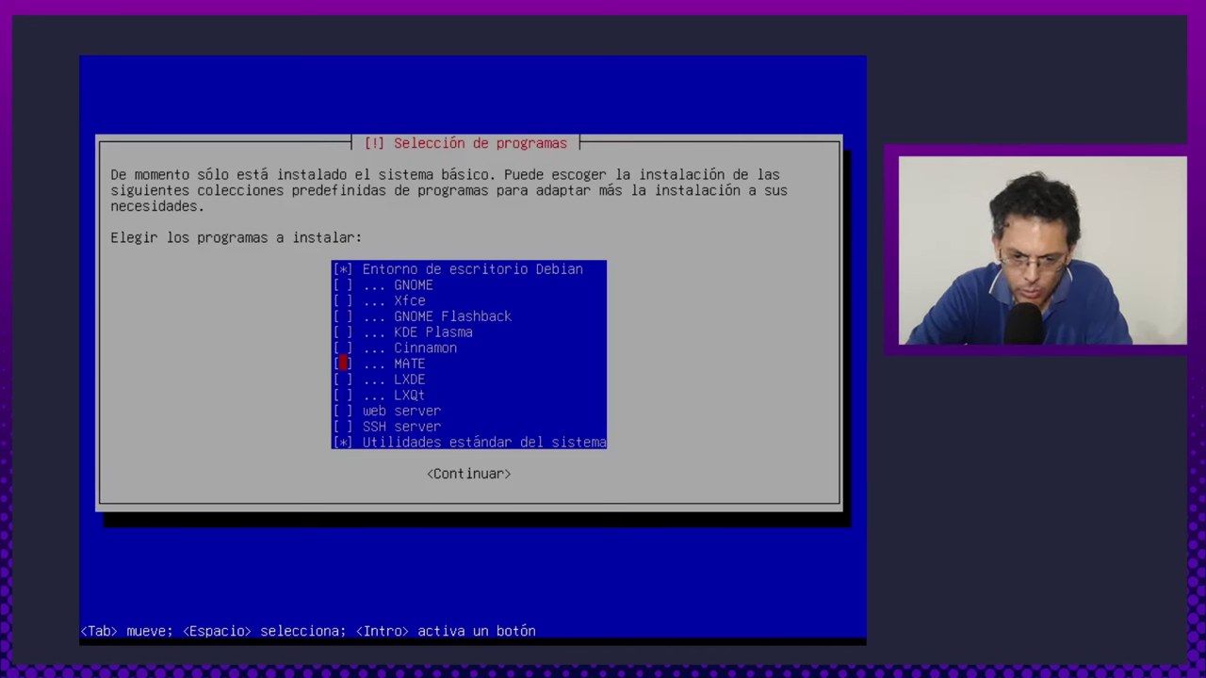
{"action": "key", "text": "Down"}
{"action": "key", "text": "Up"}
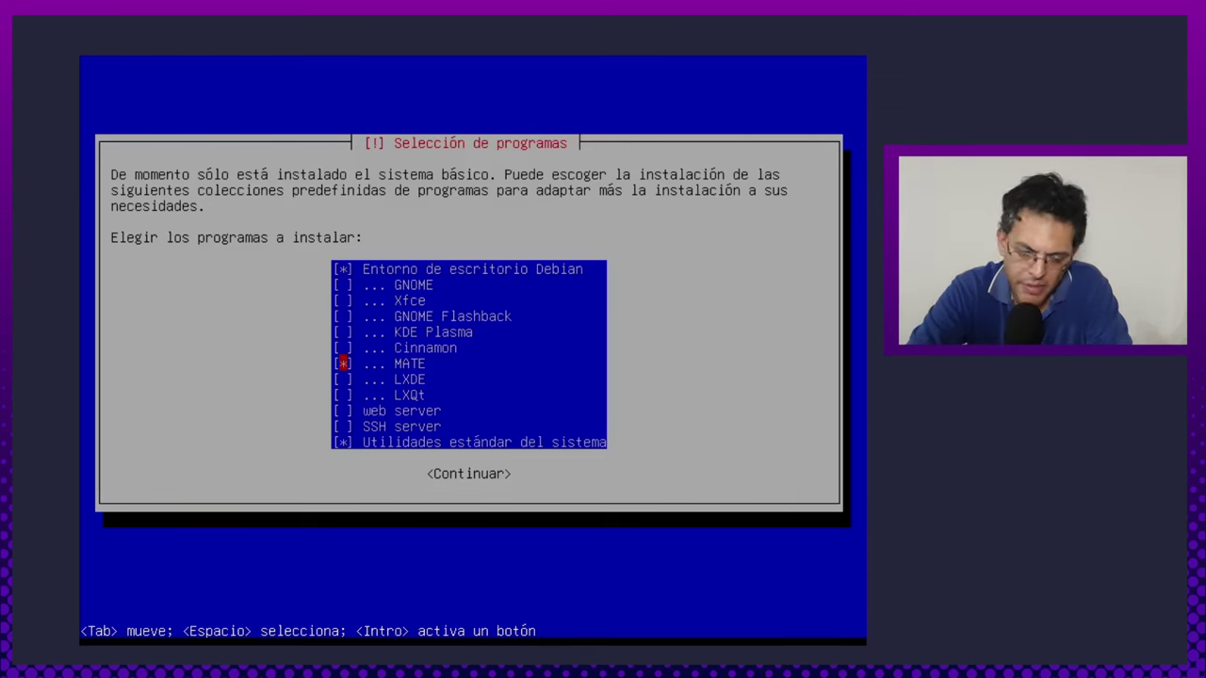
{"action": "key", "text": "Tab"}
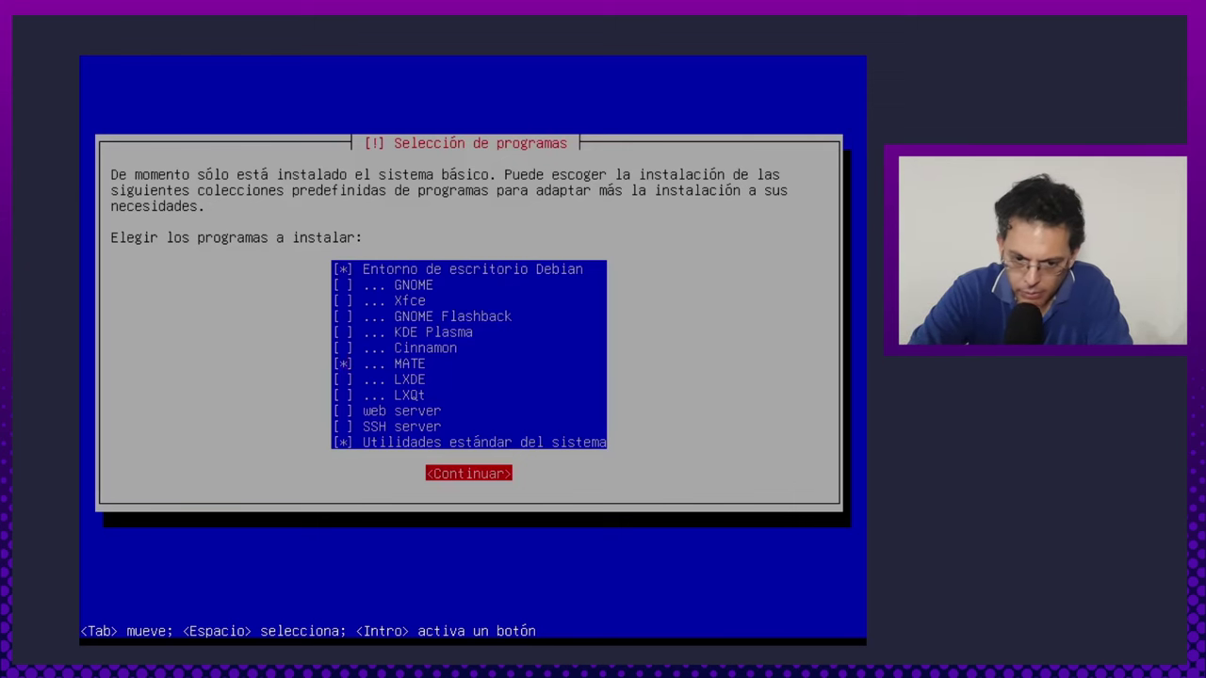
{"action": "key", "text": "Return"}
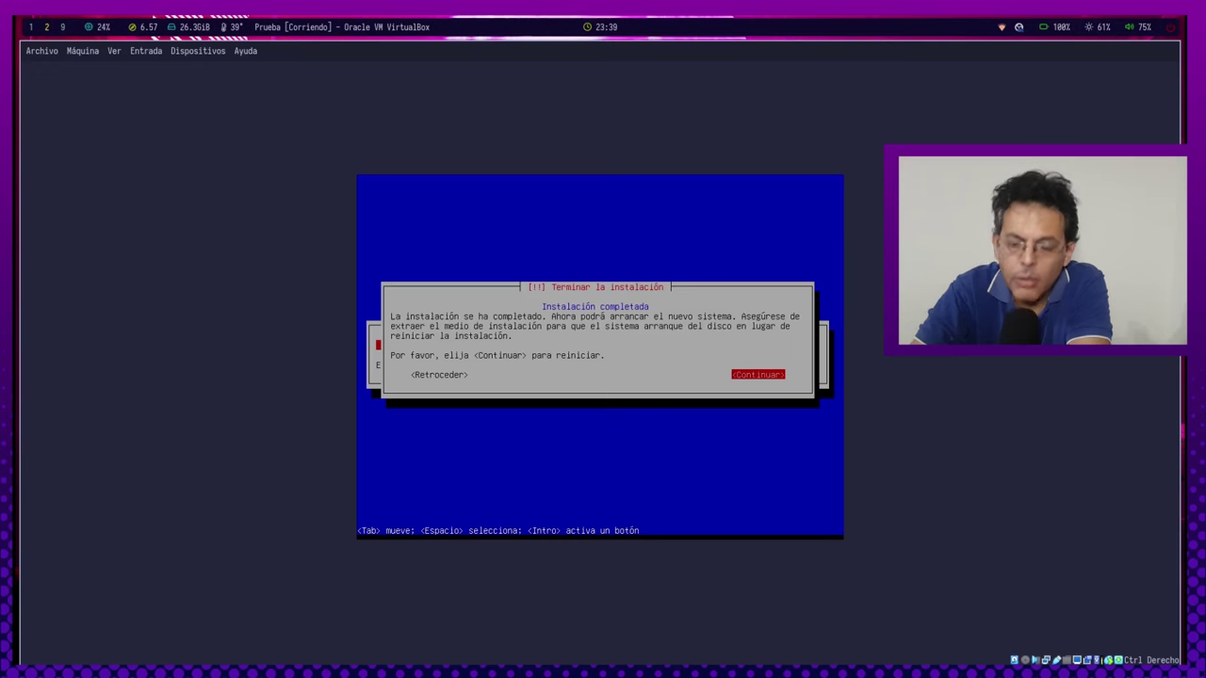
Reboot after installation and boot the Debian GNU/Linux GRUB entry.
{"action": "key", "text": "Return"}
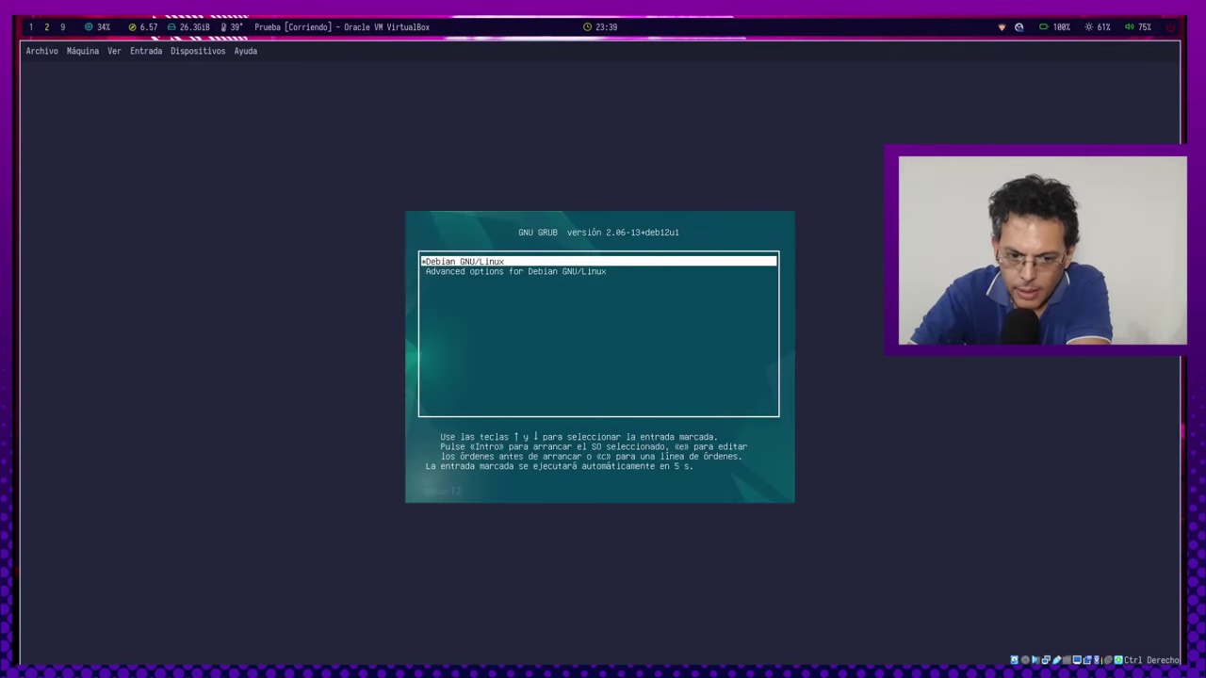
{"action": "key", "text": "Down"}
{"action": "key", "text": "Up"}
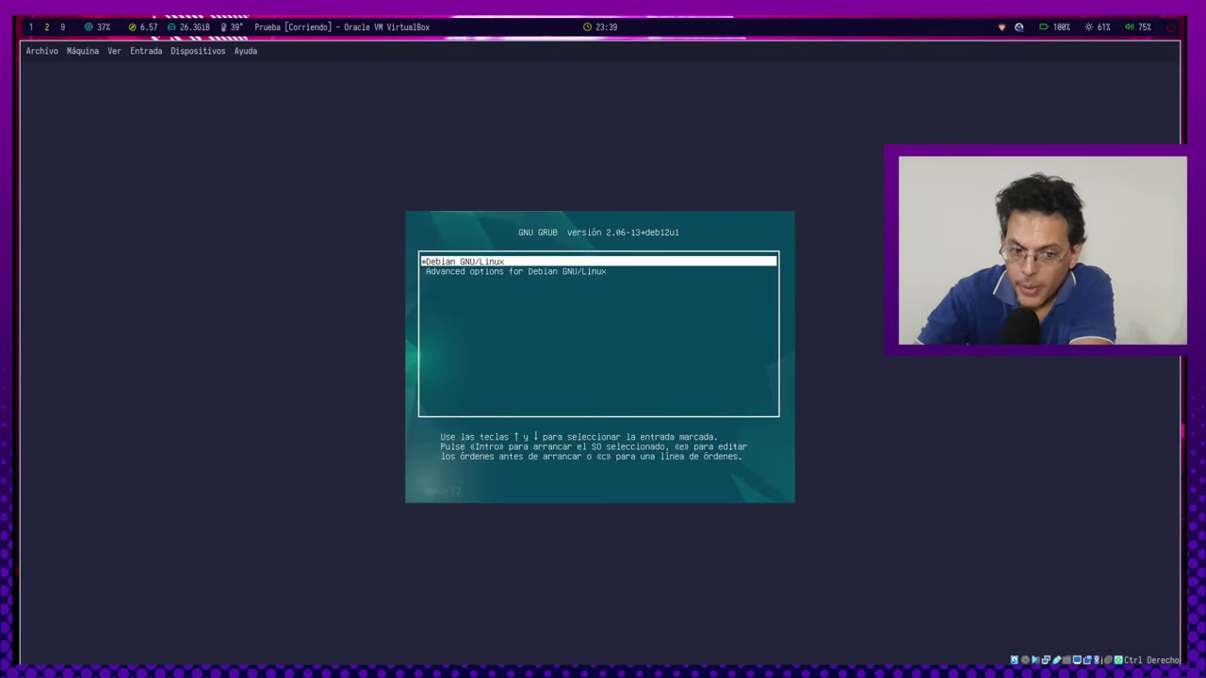
{"action": "key", "text": "Down"}
{"action": "key", "text": "Up"}
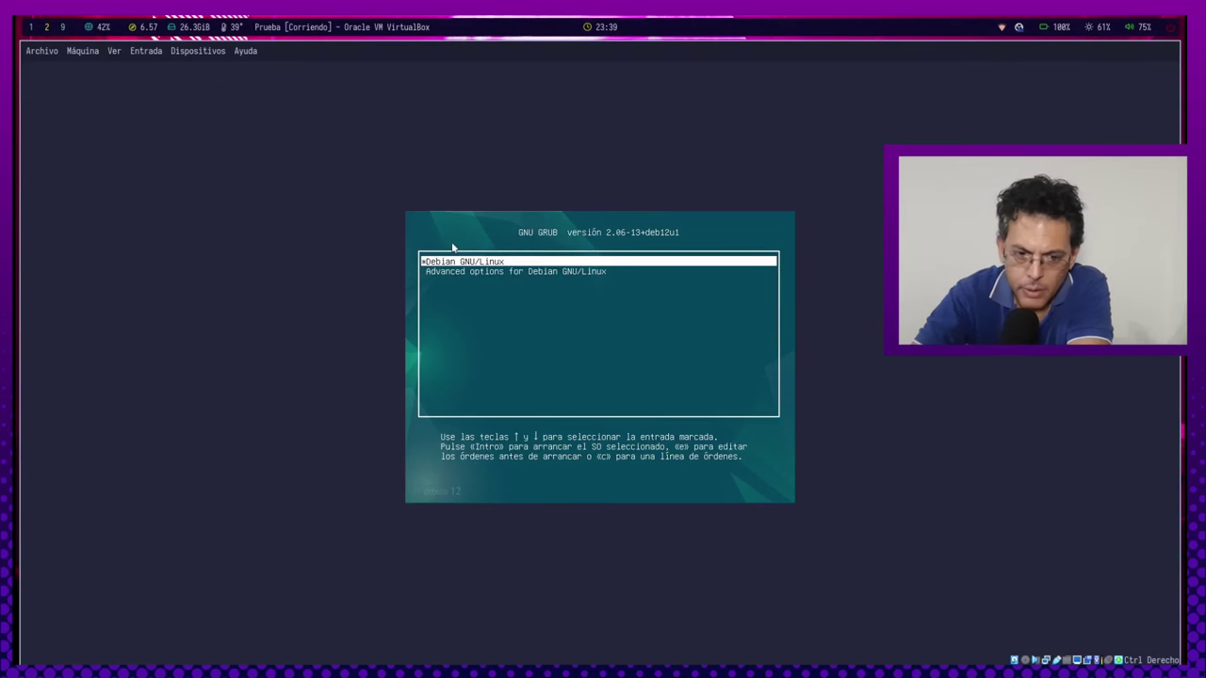
{"action": "key", "text": "Return"}
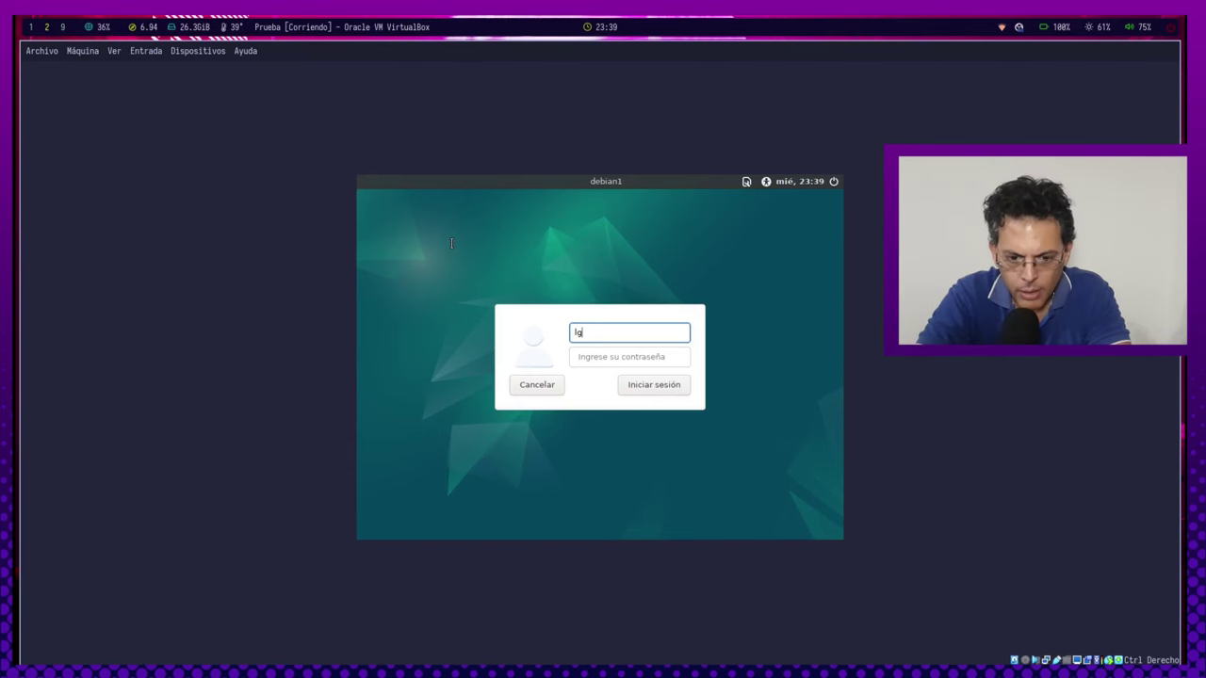
Log in with the user's username and password.
{"action": "type", "text": "r"}
{"action": "key", "text": "Return"}
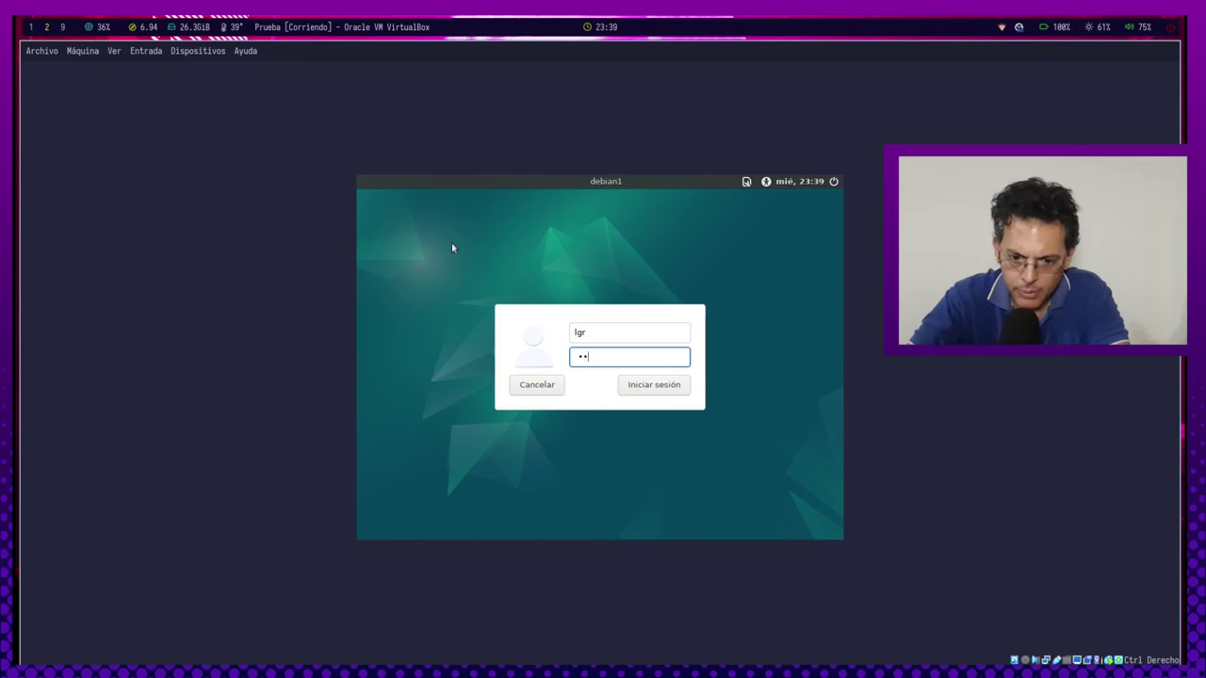
{"action": "key", "text": "Return"}
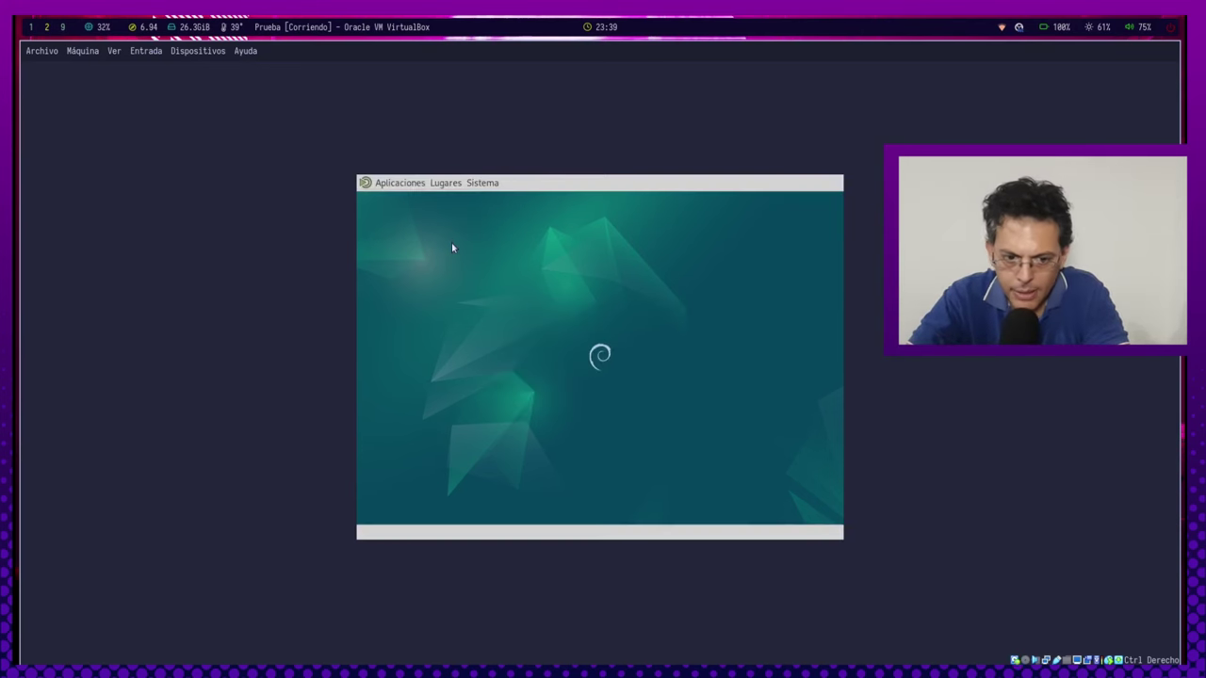
Open the Sistema > Administración menu on the MATE panel.
{"action": "left_click", "coordinate": [415, 183]}
{"action": "left_click", "coordinate": [460, 185]}
{"action": "mouse_move", "coordinate": [482, 185]}
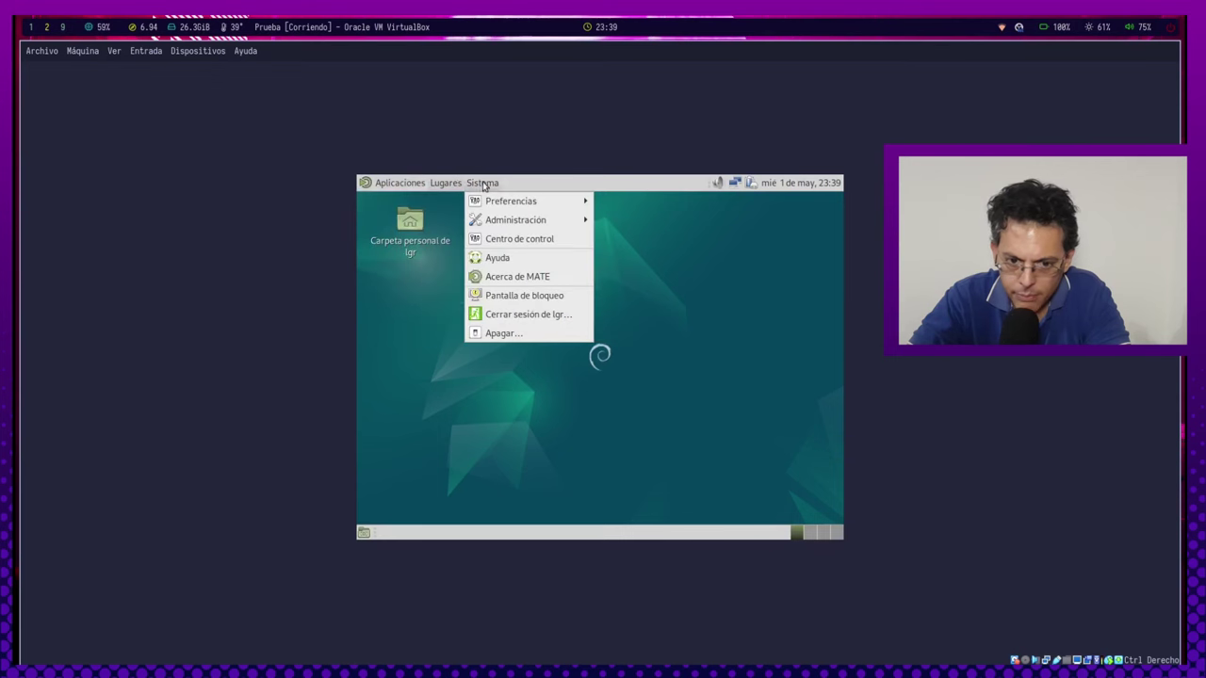
{"action": "mouse_move", "coordinate": [498, 210]}
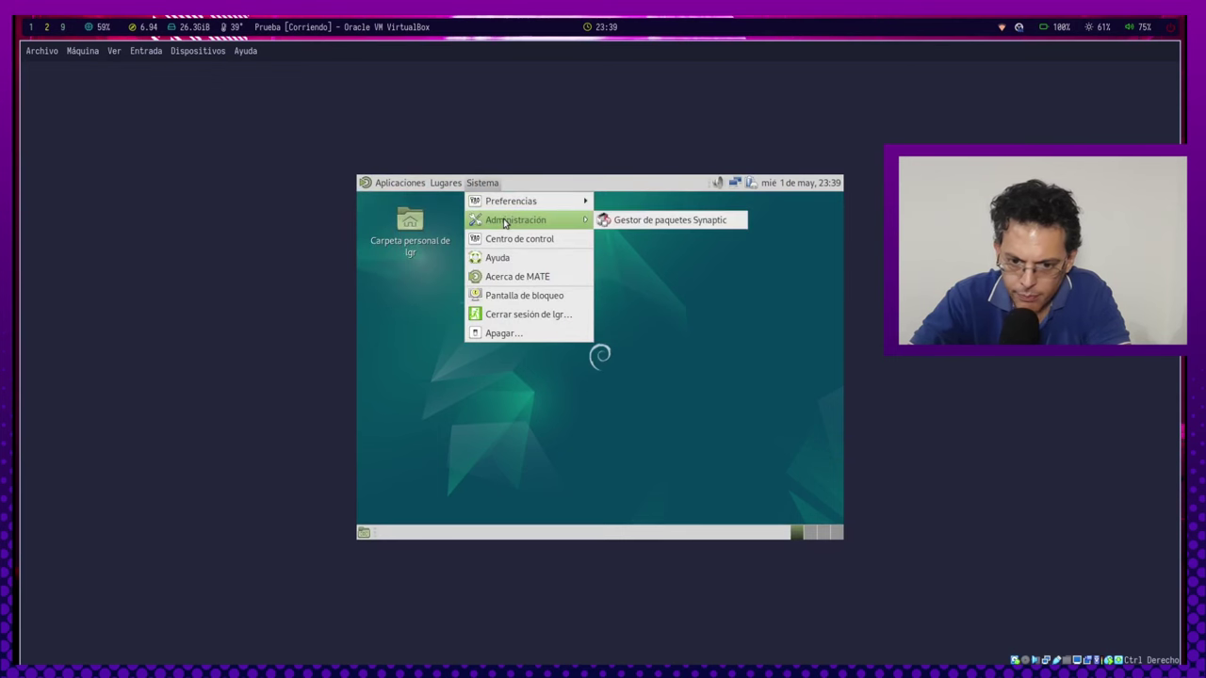
Set the screen resolution to 1920 x 1080 in Pantallas and keep the configuration.
{"action": "left_click", "coordinate": [508, 238]}
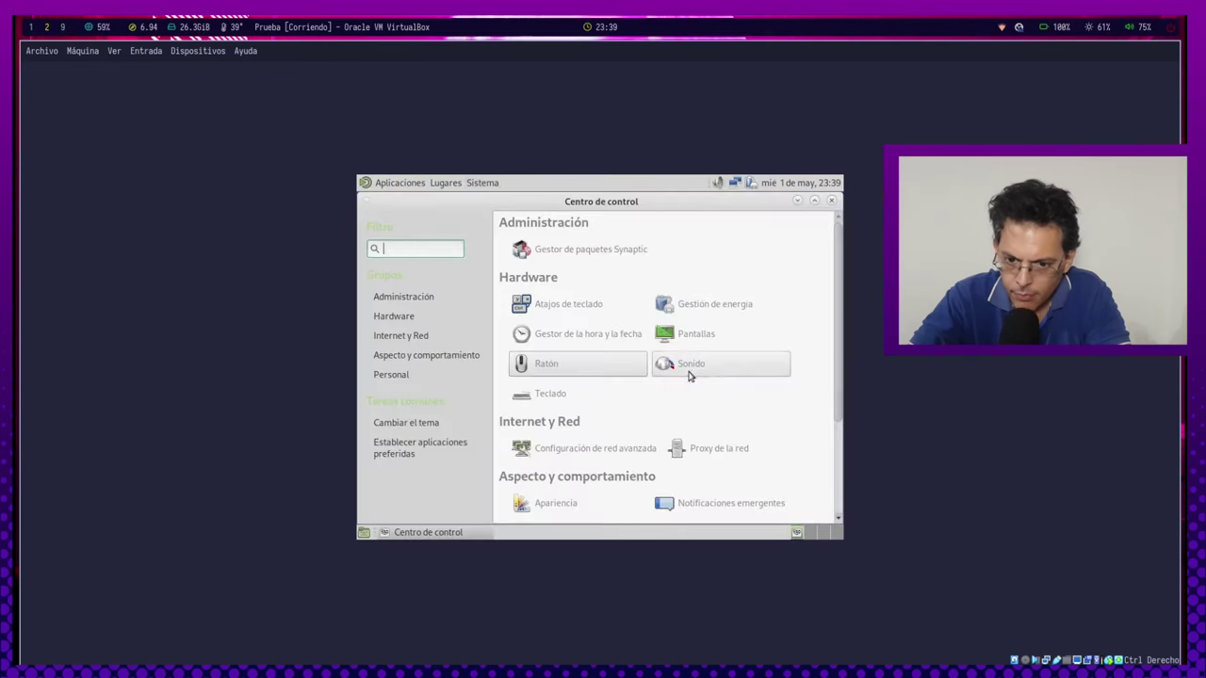
{"action": "left_click", "coordinate": [692, 335]}
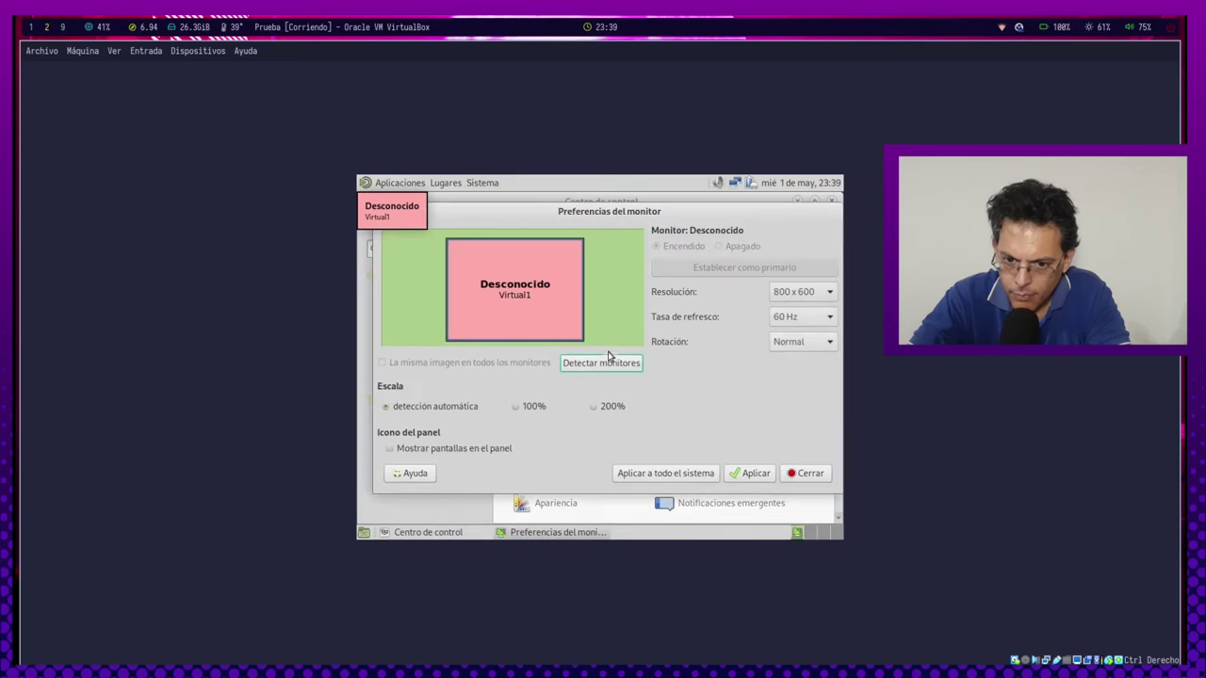
{"action": "left_click", "coordinate": [815, 294]}
{"action": "scroll", "coordinate": [808, 279], "scroll_direction": "up", "scroll_amount": 5}
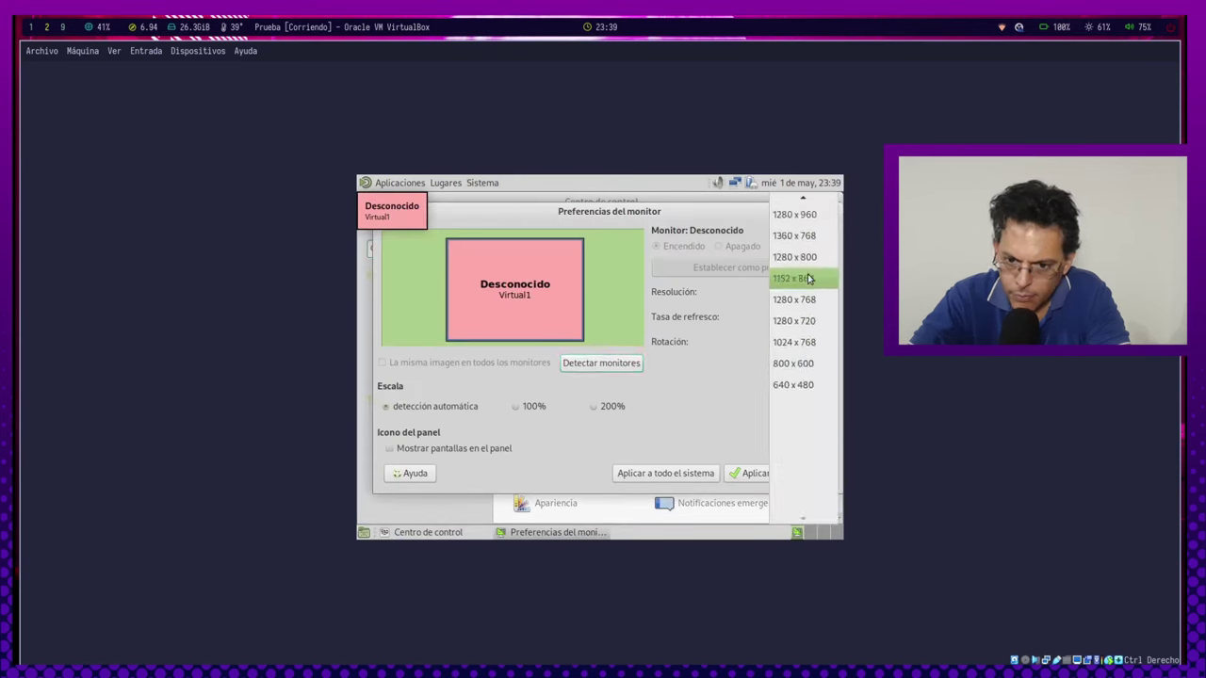
{"action": "scroll", "coordinate": [808, 279], "scroll_direction": "up", "scroll_amount": 2}
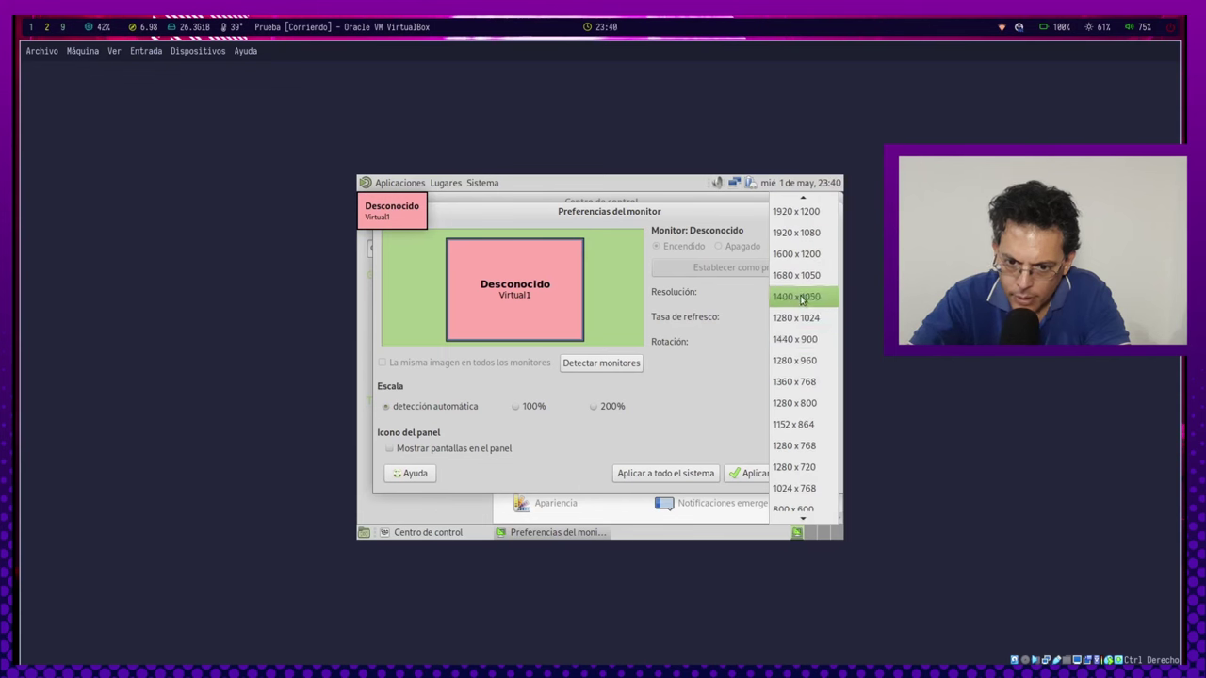
{"action": "left_click", "coordinate": [796, 233]}
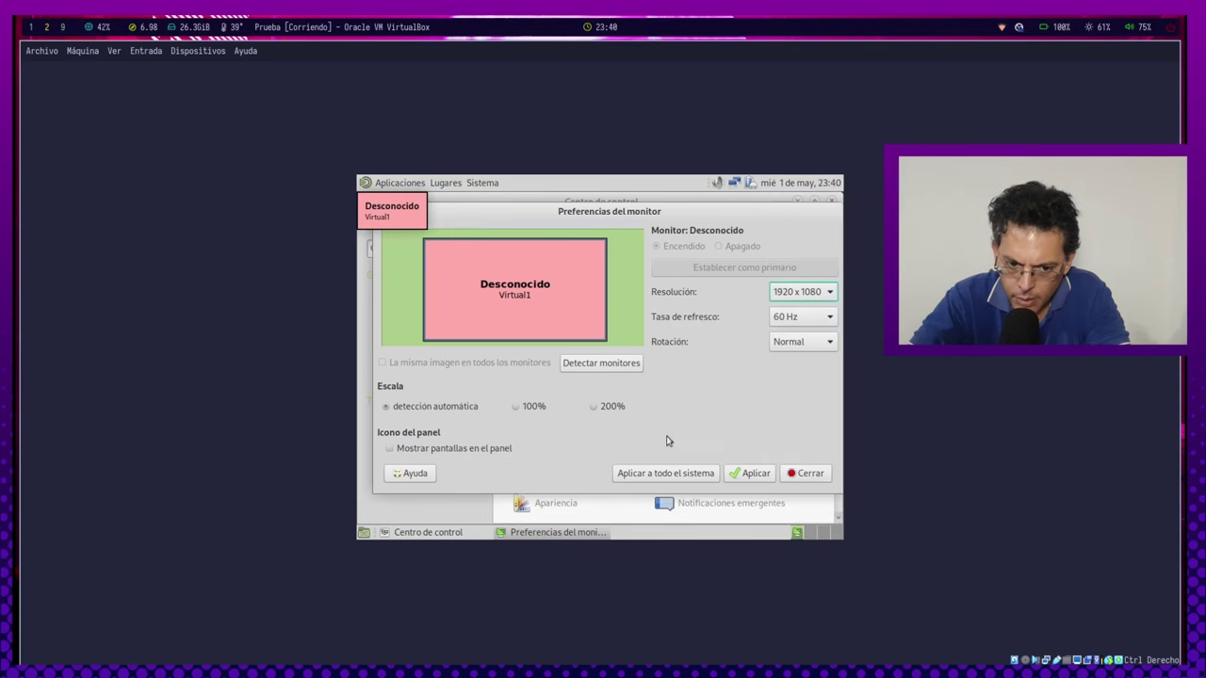
{"action": "left_click", "coordinate": [753, 473]}
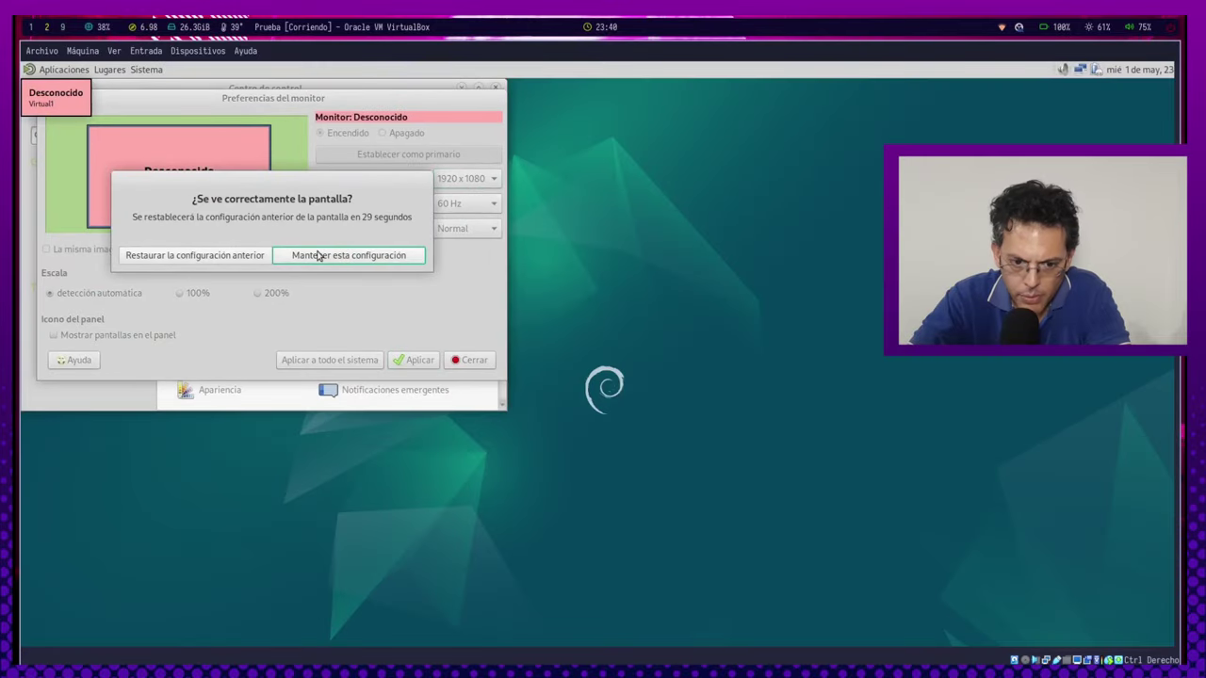
{"action": "left_click", "coordinate": [318, 255]}
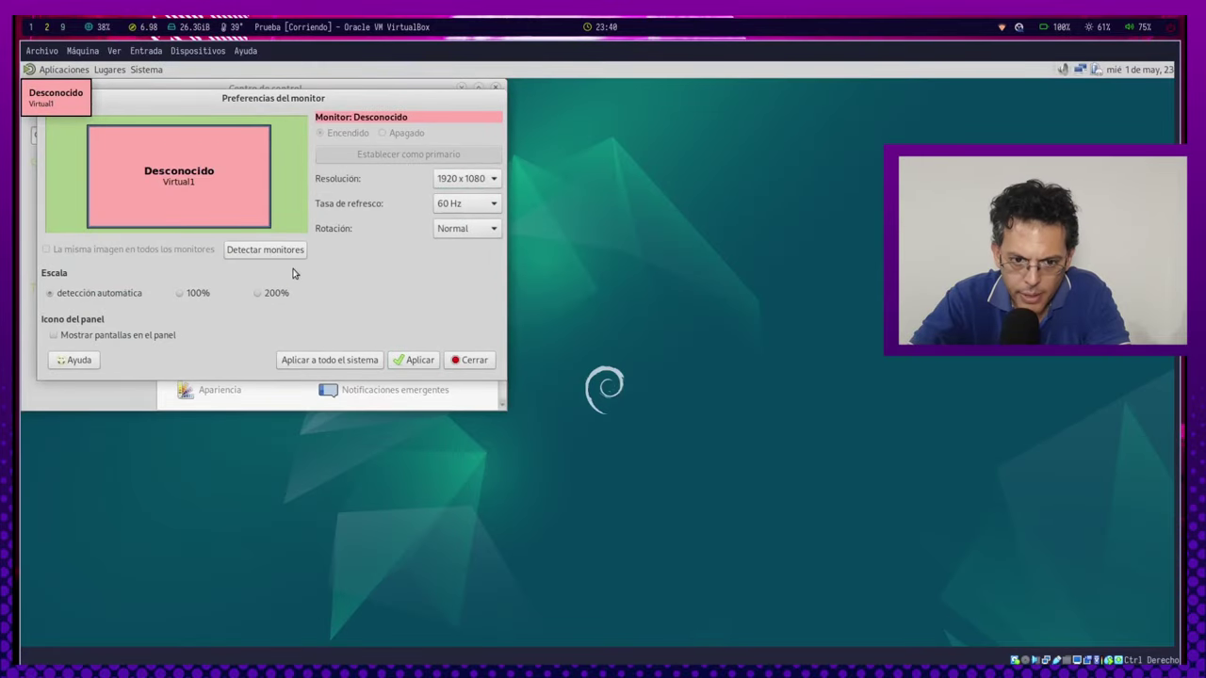
Close the display settings and Centro de control, then open the Ver menu.
{"action": "left_click", "coordinate": [468, 360]}
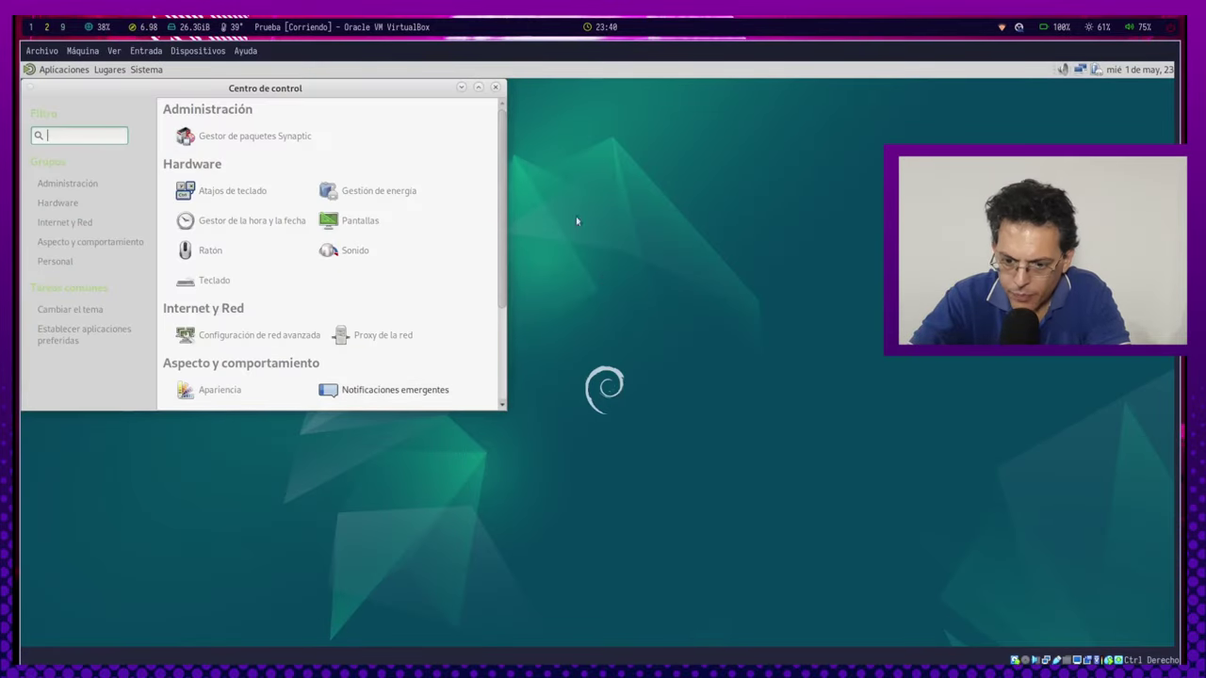
{"action": "left_click", "coordinate": [495, 87]}
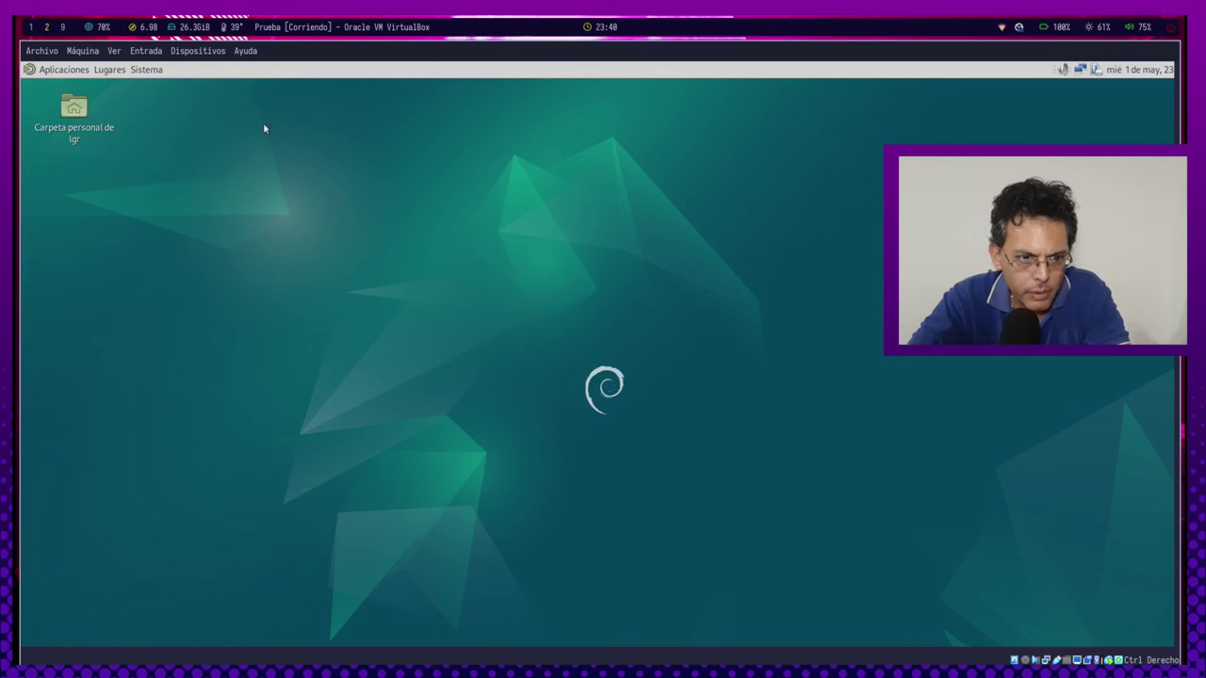
{"action": "left_click", "coordinate": [112, 52]}
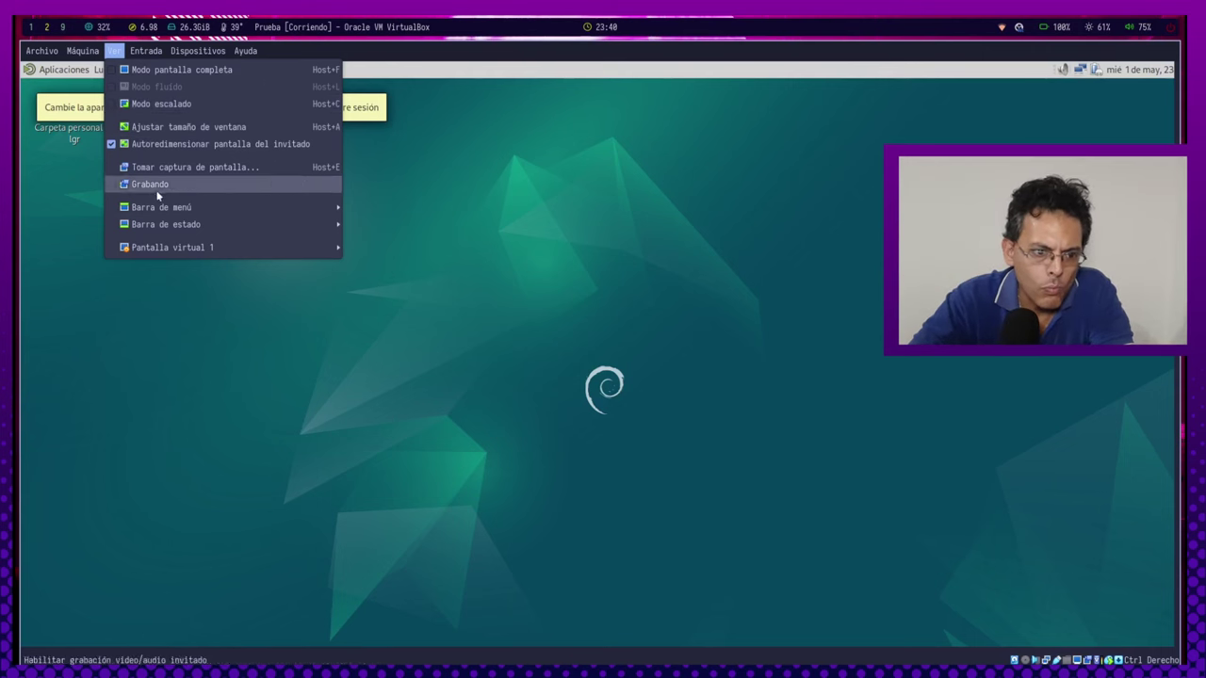
{"action": "left_click", "coordinate": [173, 113]}
{"action": "left_click", "coordinate": [575, 421]}
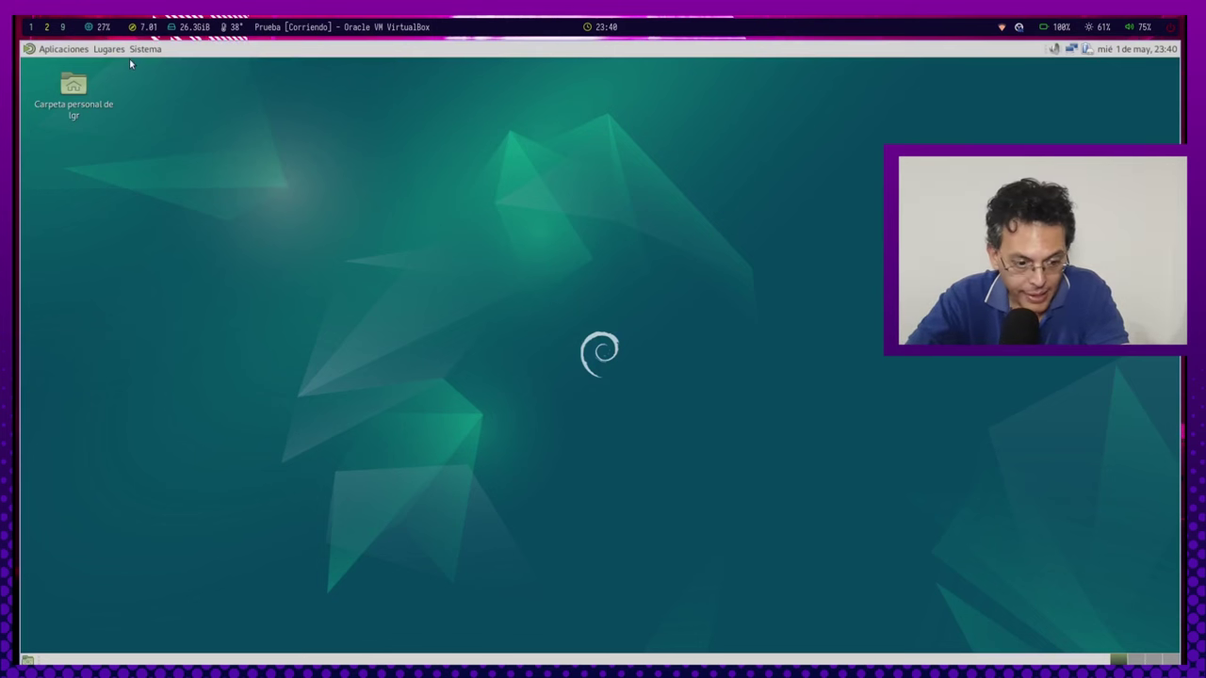
{"action": "left_click", "coordinate": [75, 52]}
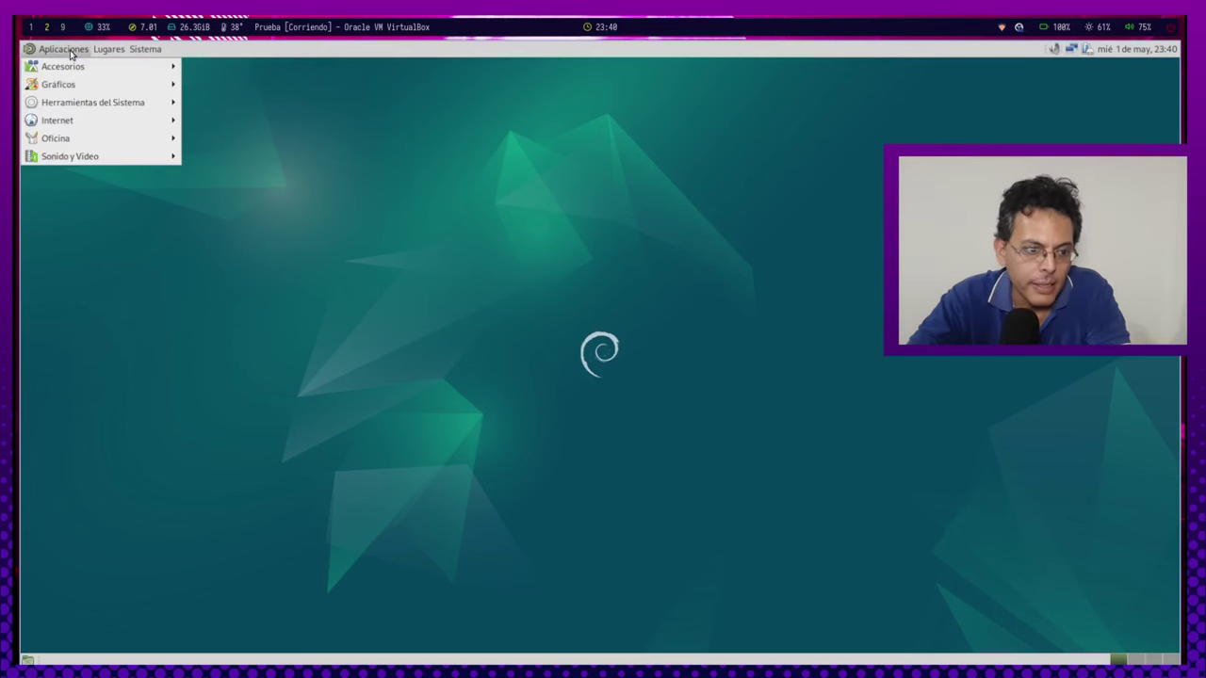
{"action": "left_click", "coordinate": [85, 52]}
{"action": "left_click", "coordinate": [64, 49]}
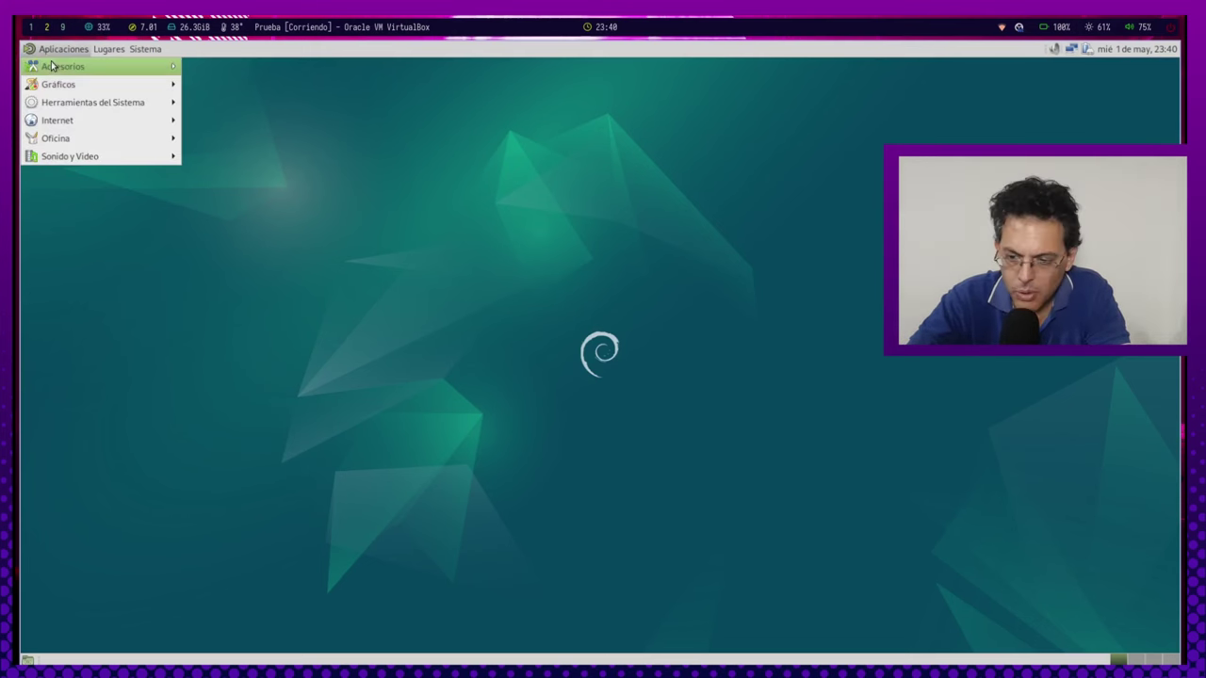
{"action": "mouse_move", "coordinate": [58, 66]}
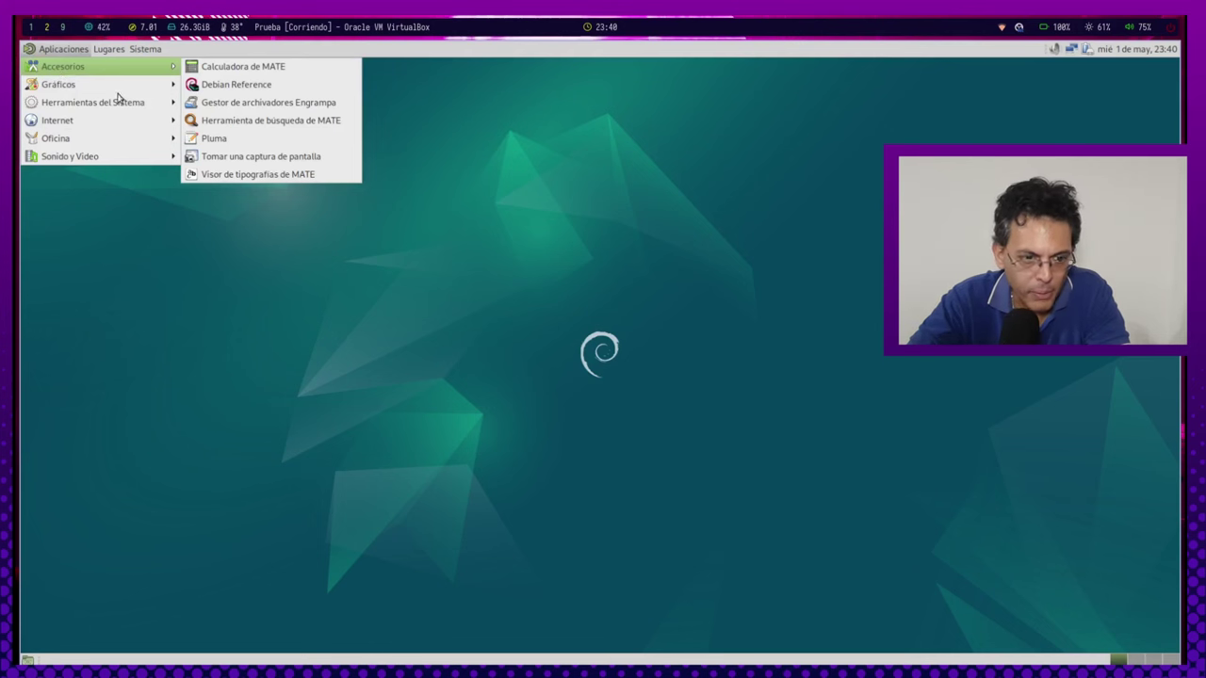
{"action": "mouse_move", "coordinate": [81, 89]}
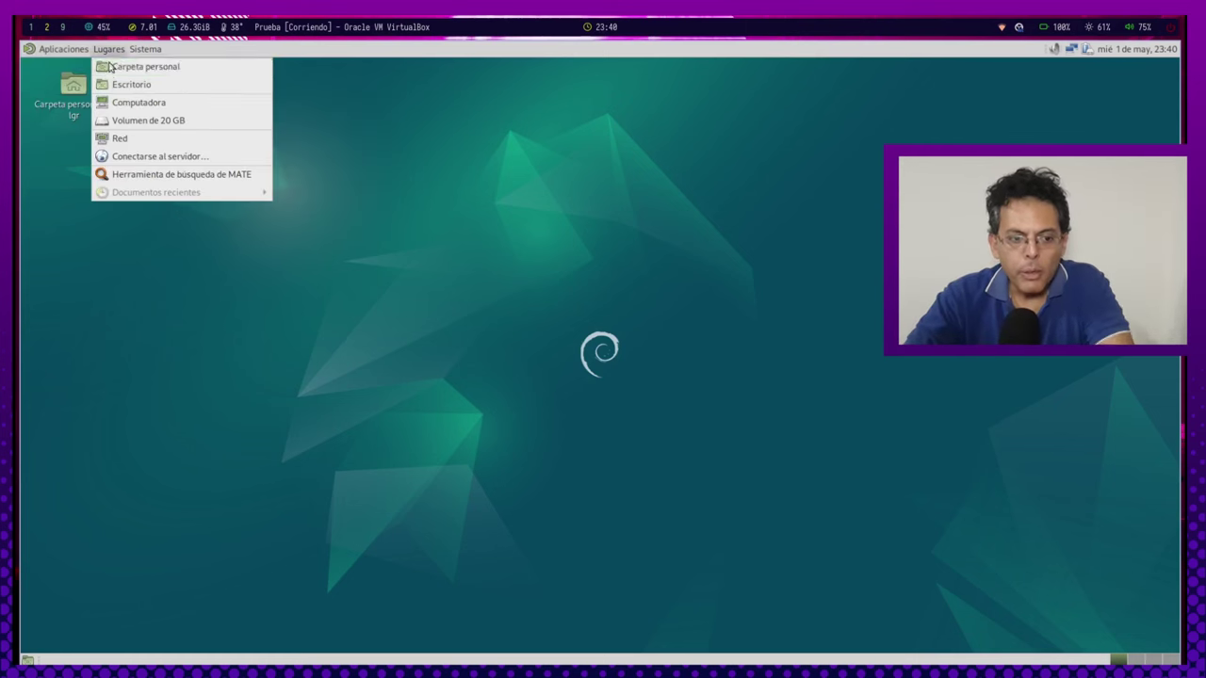
{"action": "left_click", "coordinate": [45, 49]}
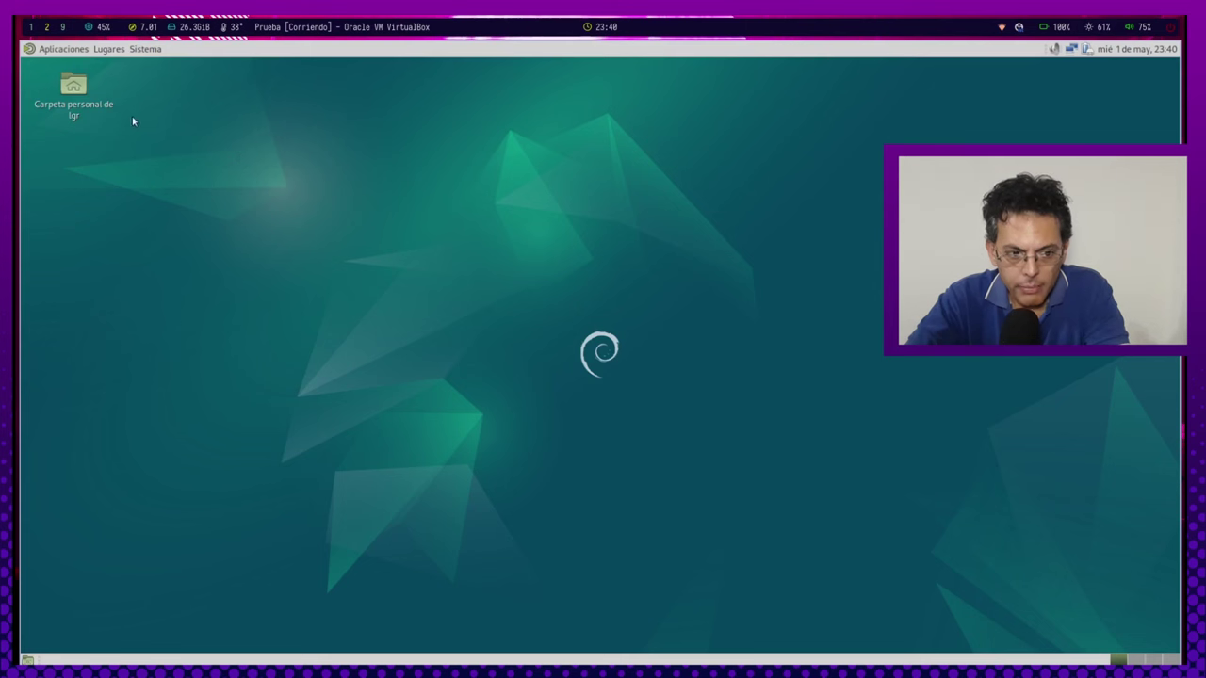
{"action": "double_click", "coordinate": [70, 101]}
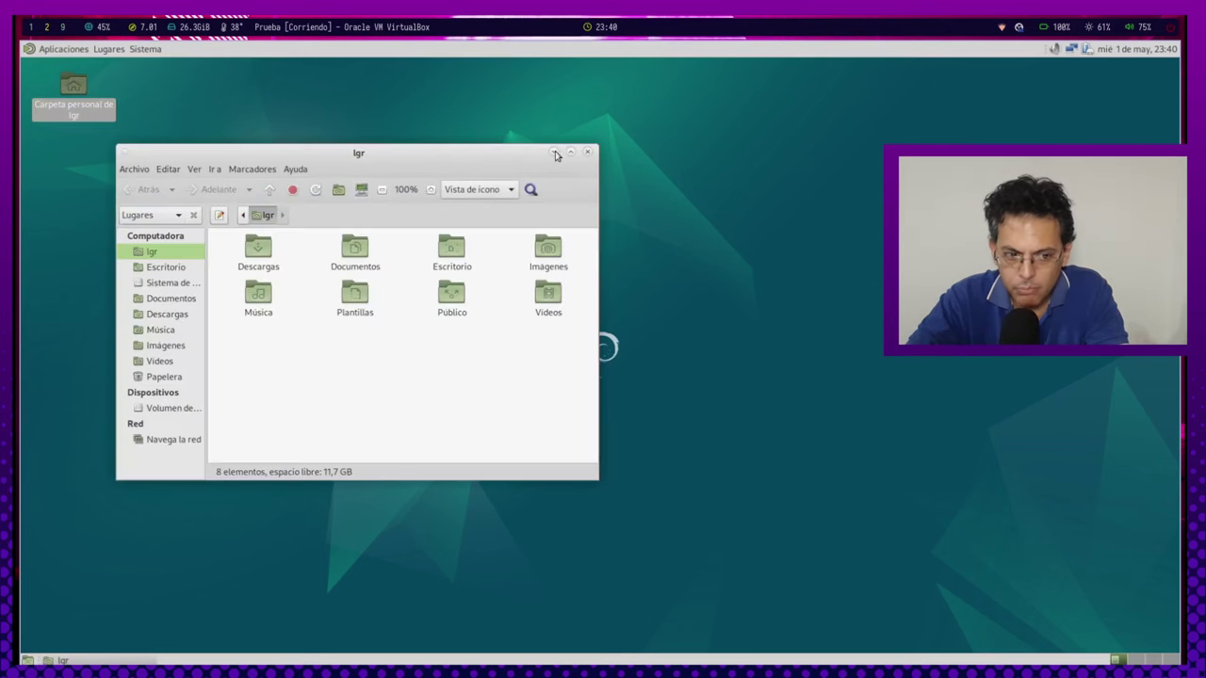
{"action": "double_click", "coordinate": [571, 153]}
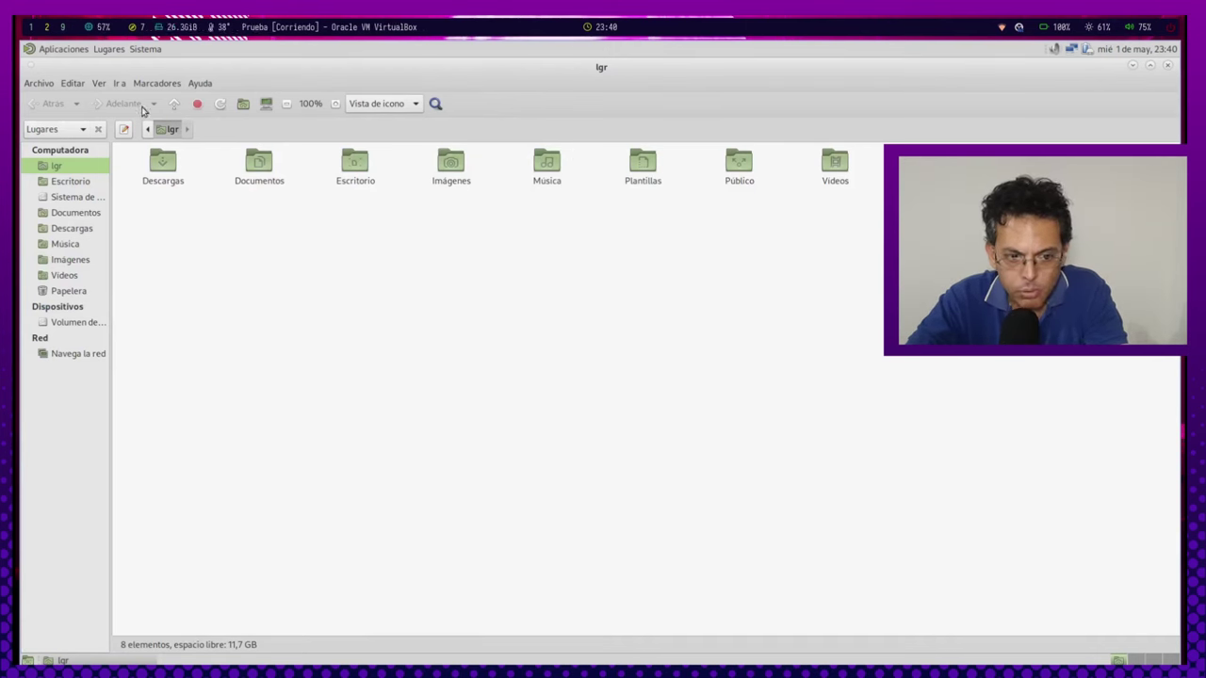
{"action": "left_click", "coordinate": [174, 103]}
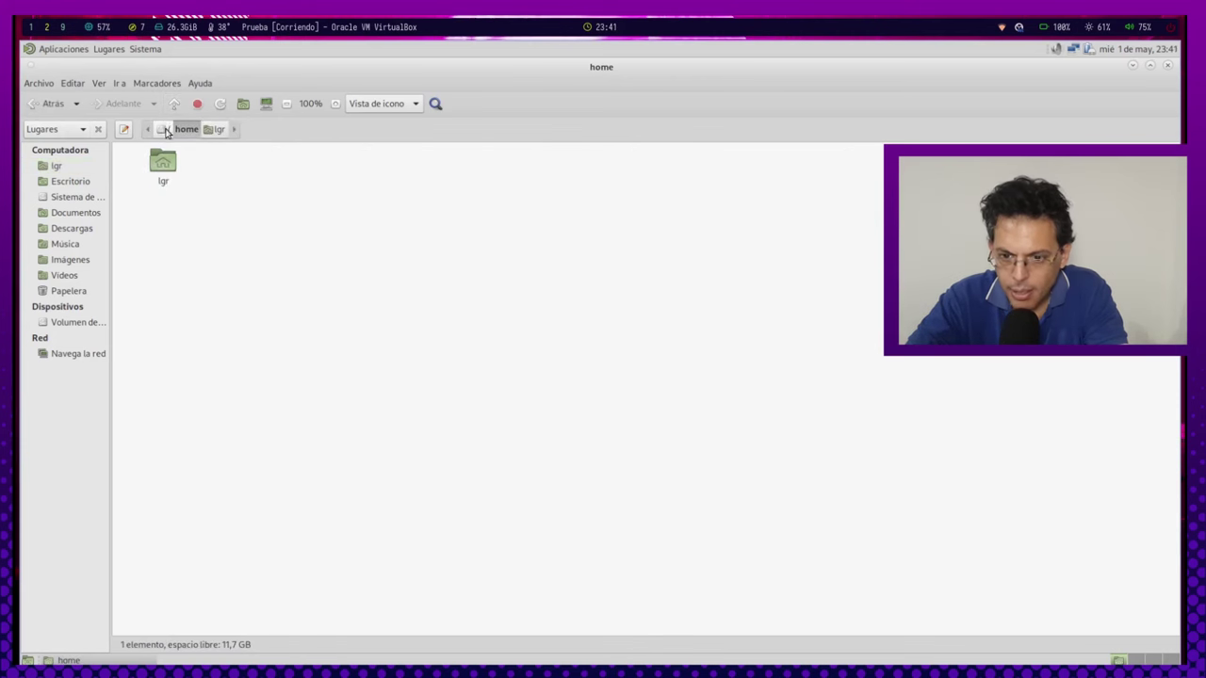
{"action": "left_click", "coordinate": [167, 130]}
{"action": "left_click", "coordinate": [603, 327]}
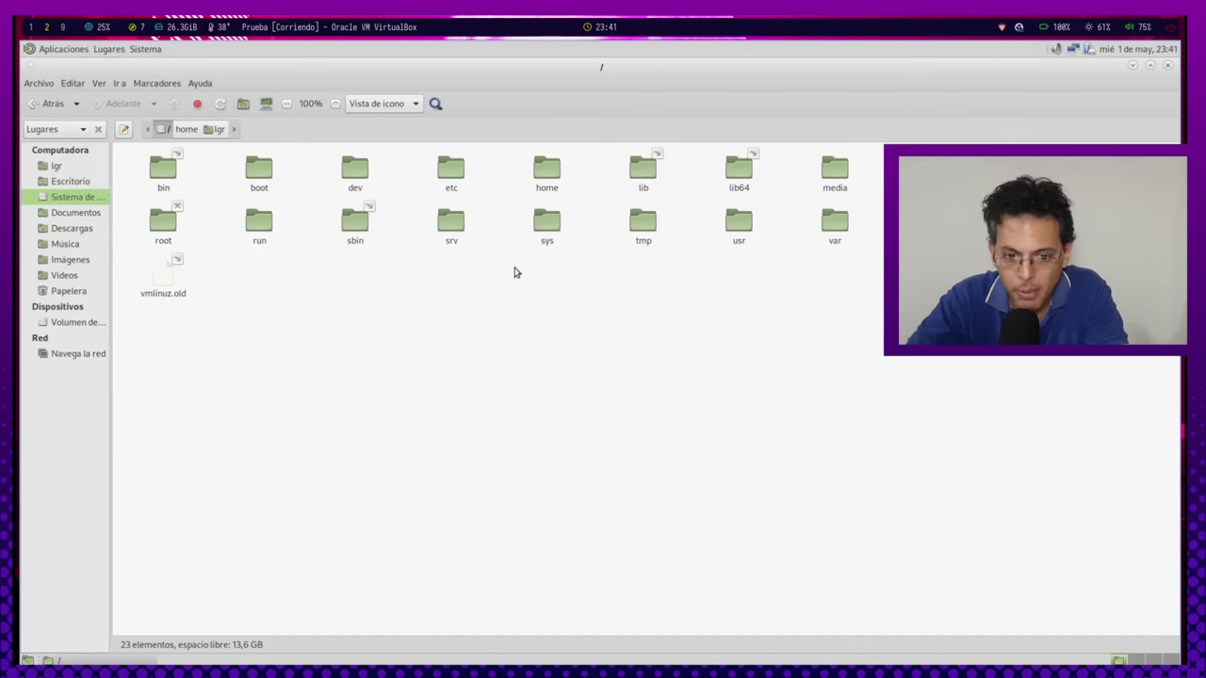
{"action": "left_click", "coordinate": [551, 173]}
{"action": "double_click", "coordinate": [553, 174]}
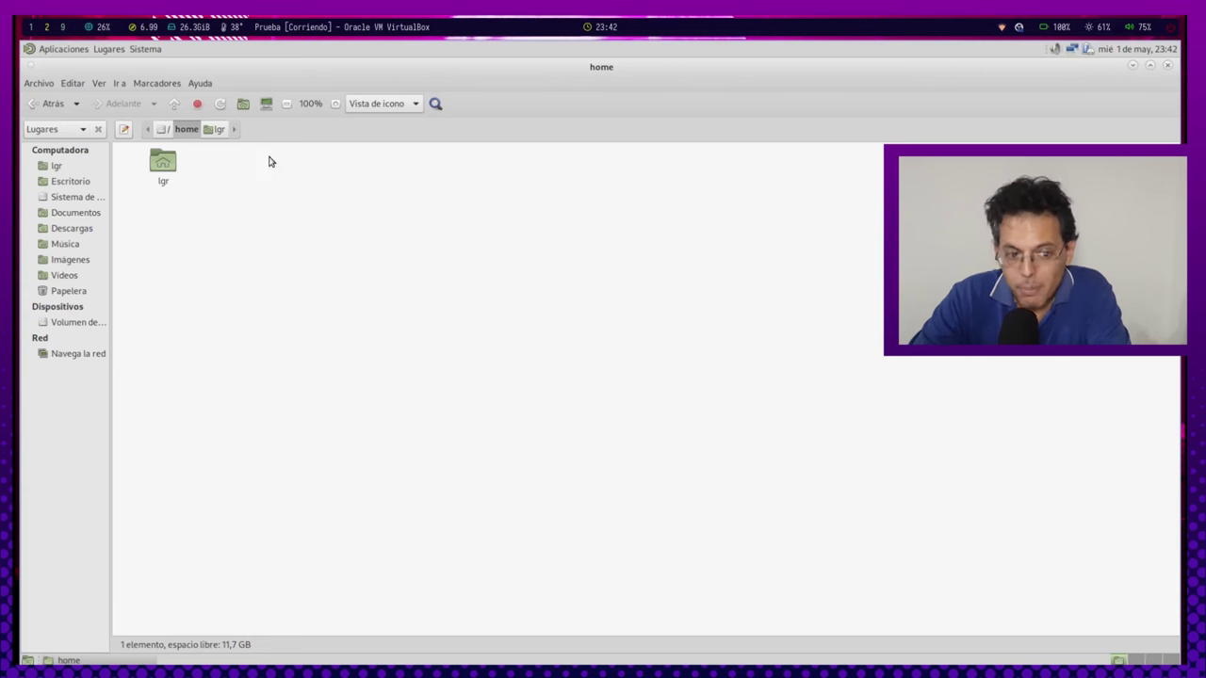
{"action": "double_click", "coordinate": [164, 163]}
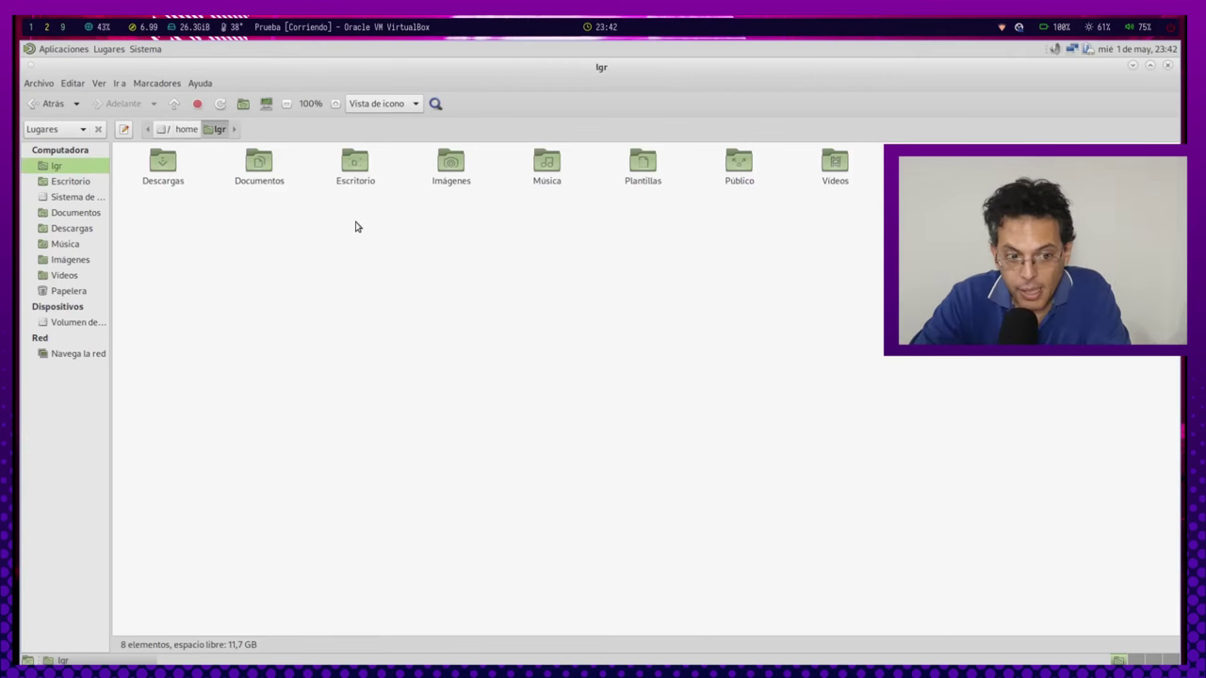
{"action": "left_click", "coordinate": [184, 130]}
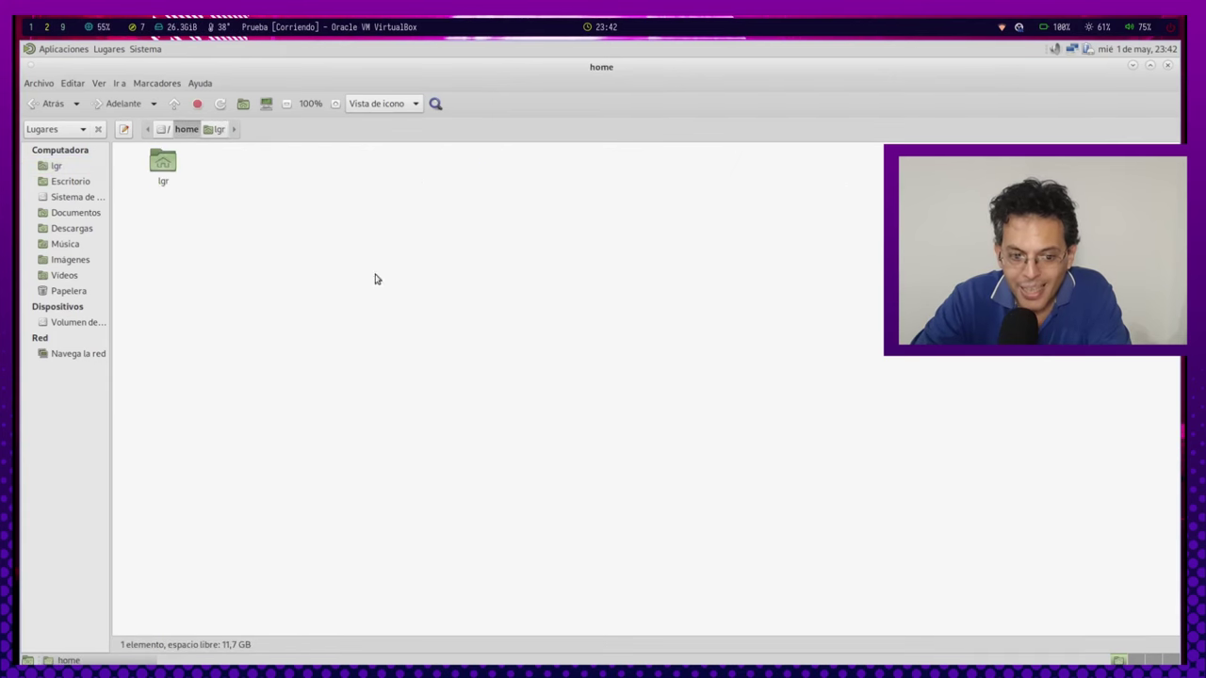
{"action": "right_click", "coordinate": [264, 250]}
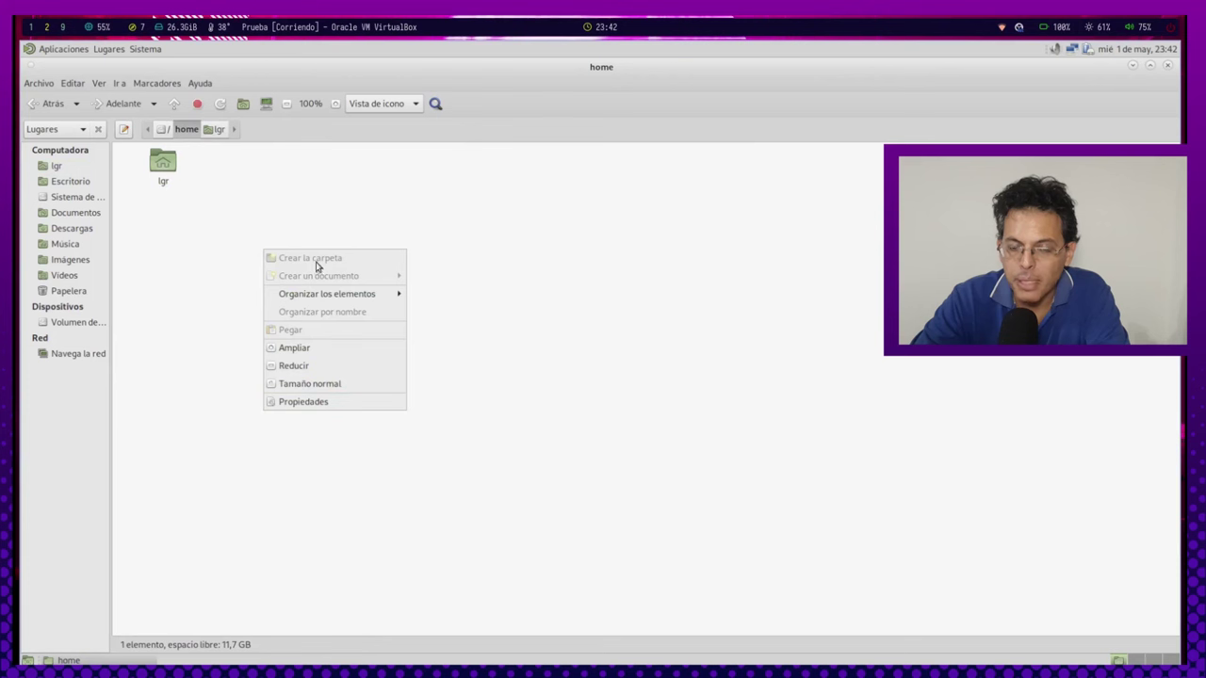
{"action": "left_click", "coordinate": [343, 218]}
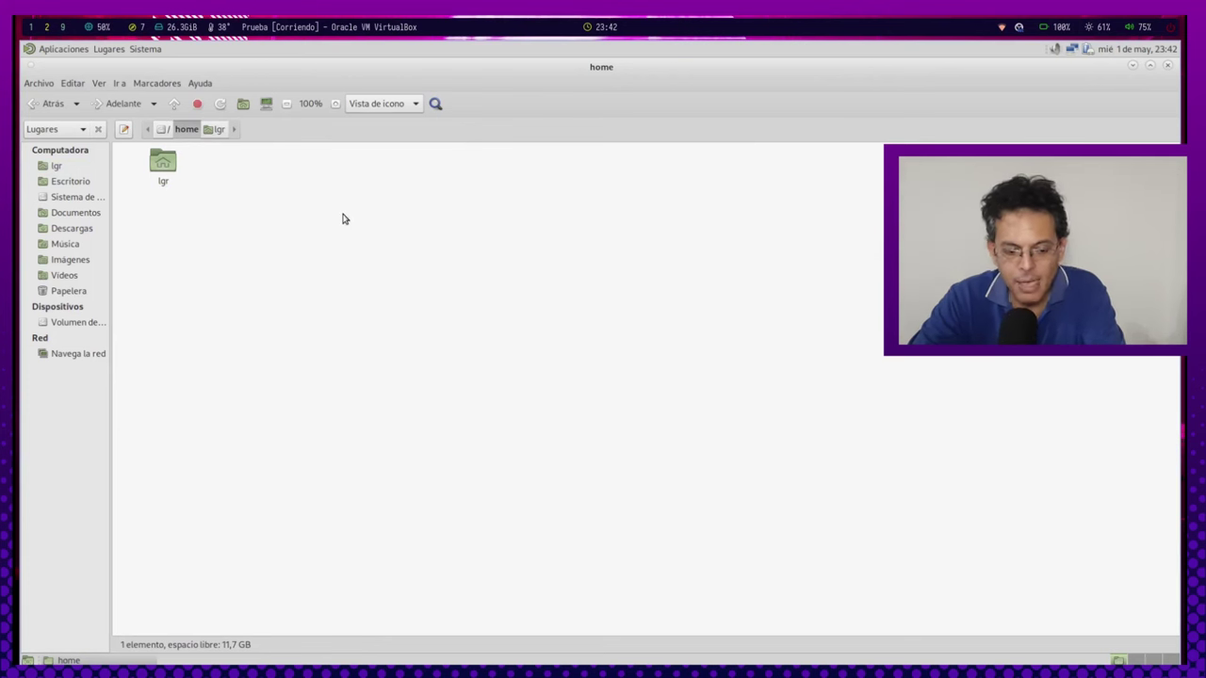
{"action": "right_click", "coordinate": [343, 219]}
{"action": "left_click", "coordinate": [249, 207]}
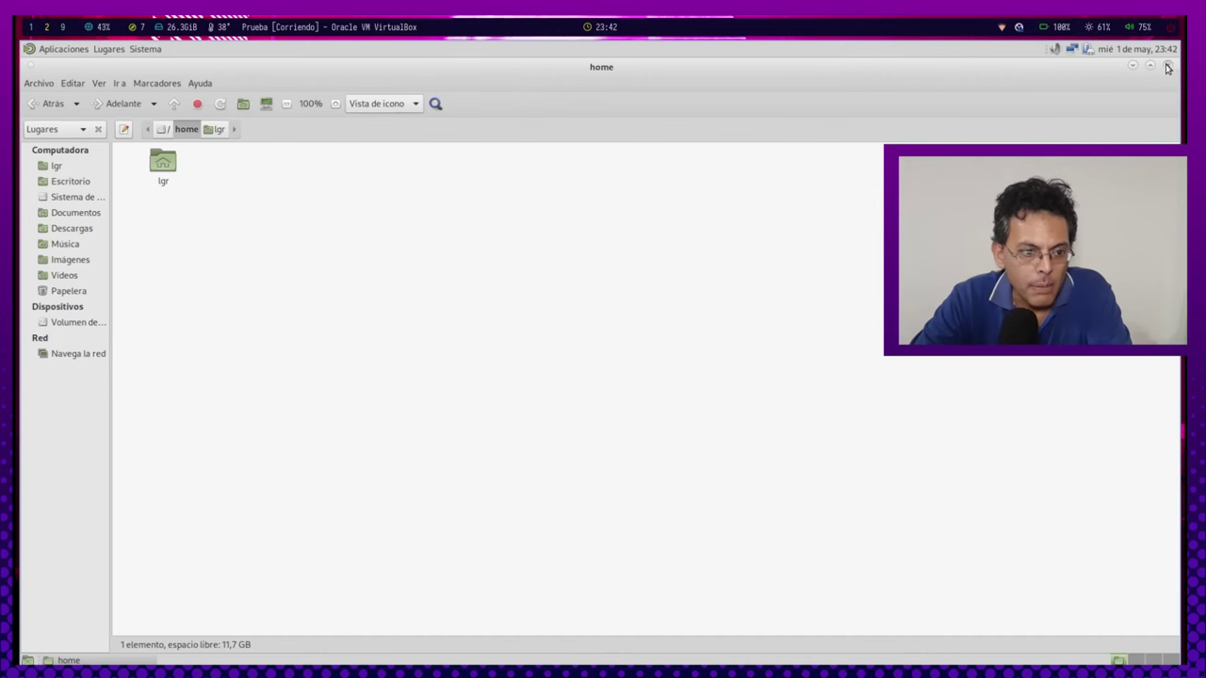
{"action": "left_click", "coordinate": [1167, 67]}
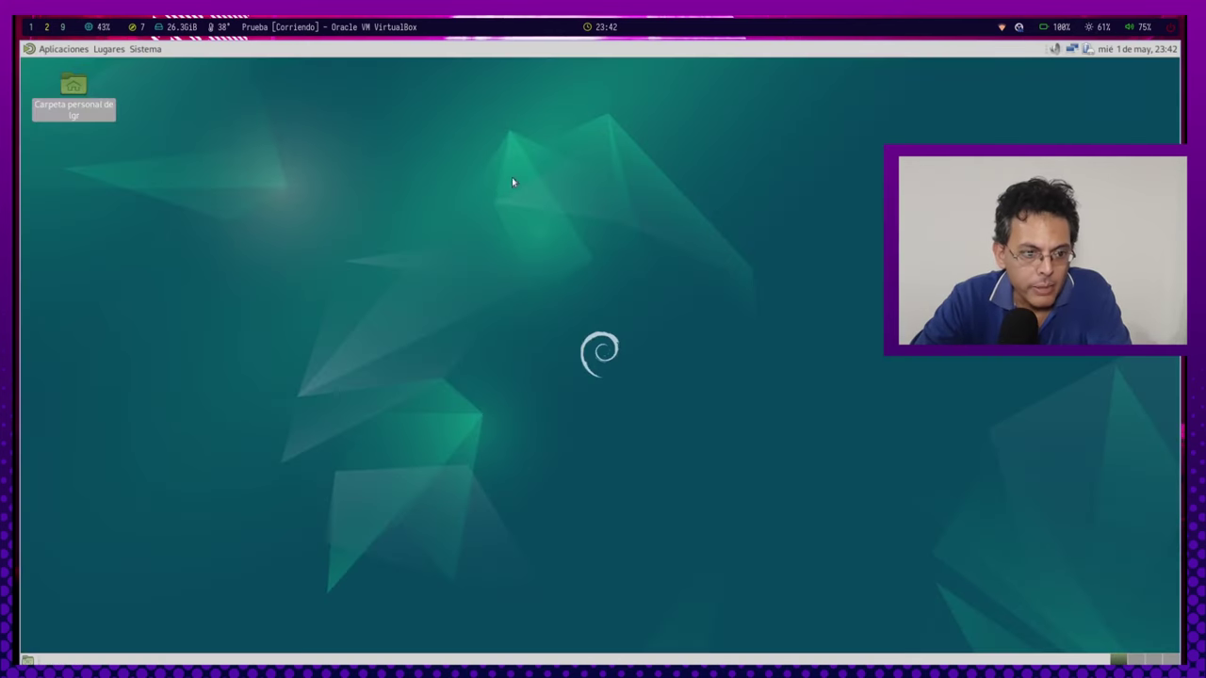
Open Terminal de MATE and switch to root with su -.
{"action": "left_click", "coordinate": [54, 51]}
{"action": "mouse_move", "coordinate": [113, 107]}
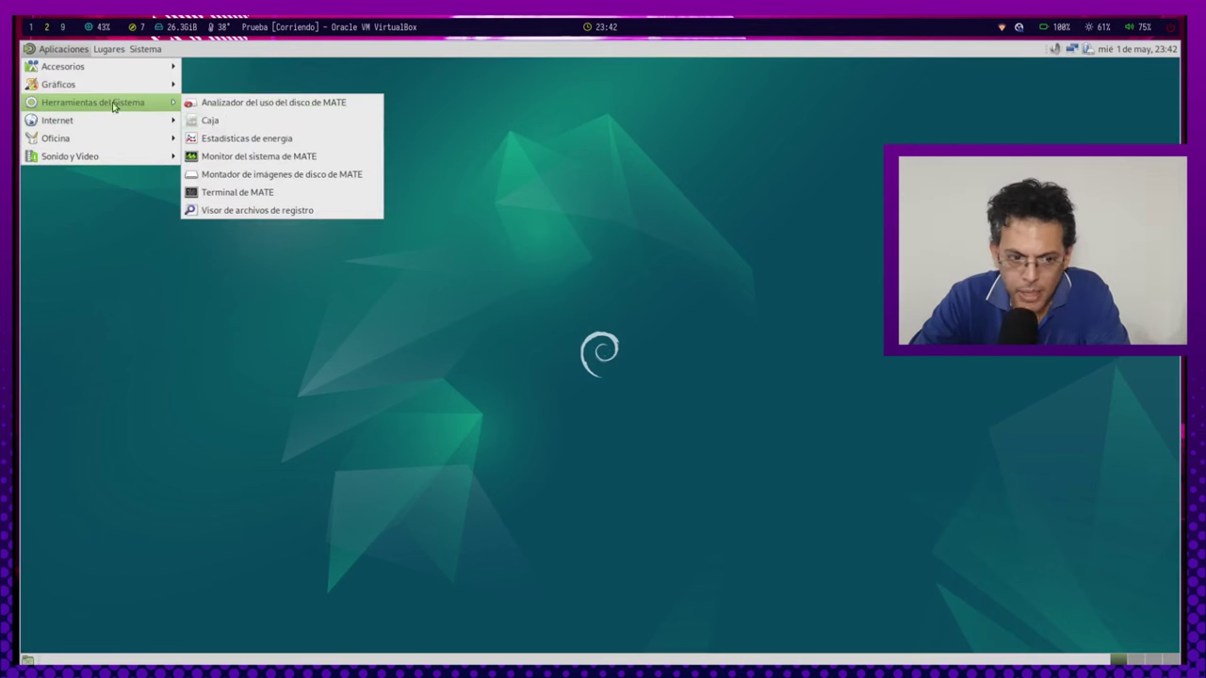
{"action": "left_click", "coordinate": [238, 192]}
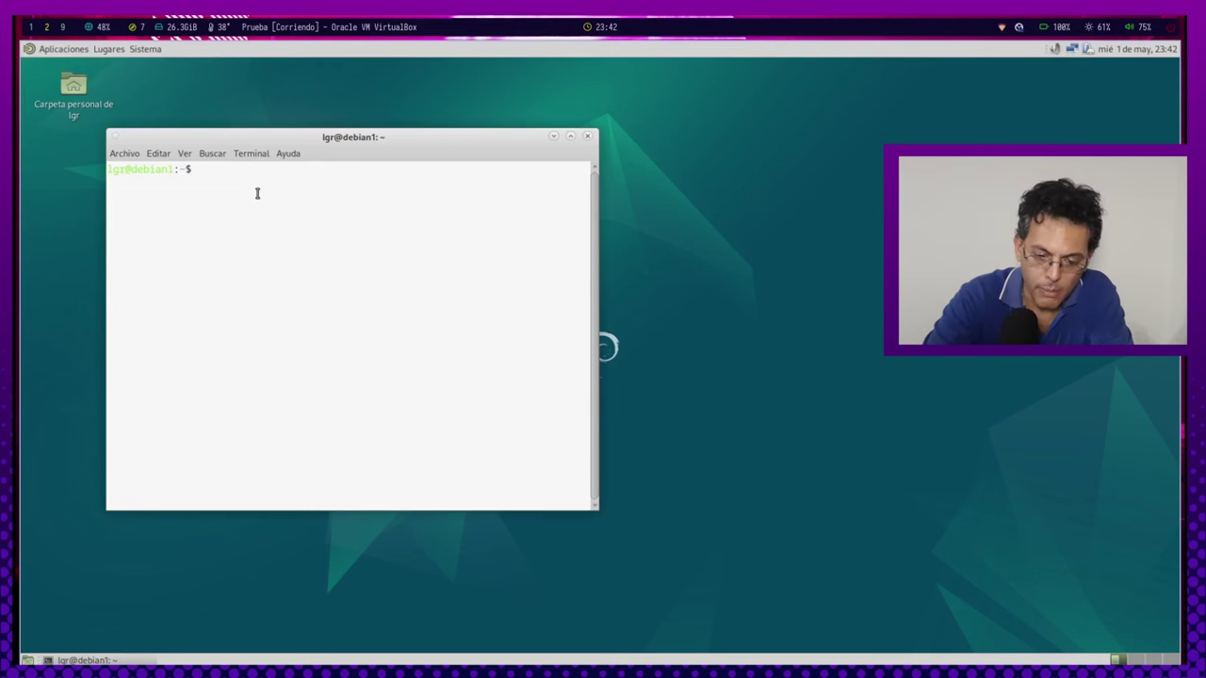
{"action": "type", "text": "s"}
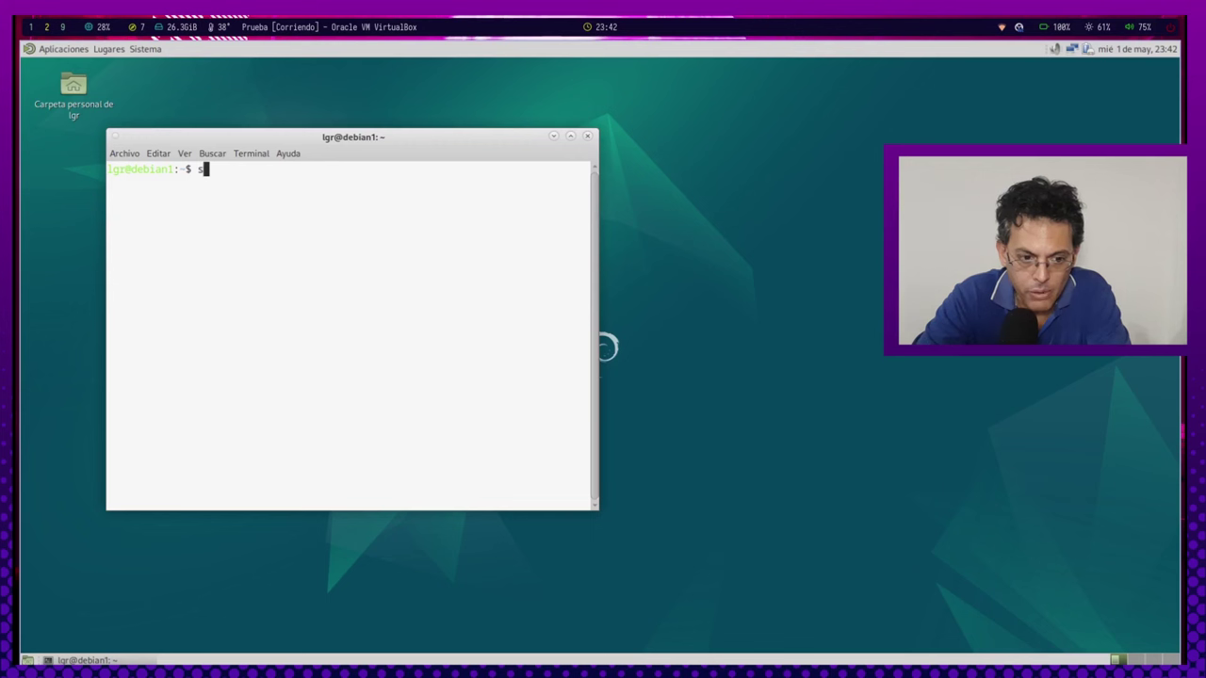
{"action": "type", "text": "u"}
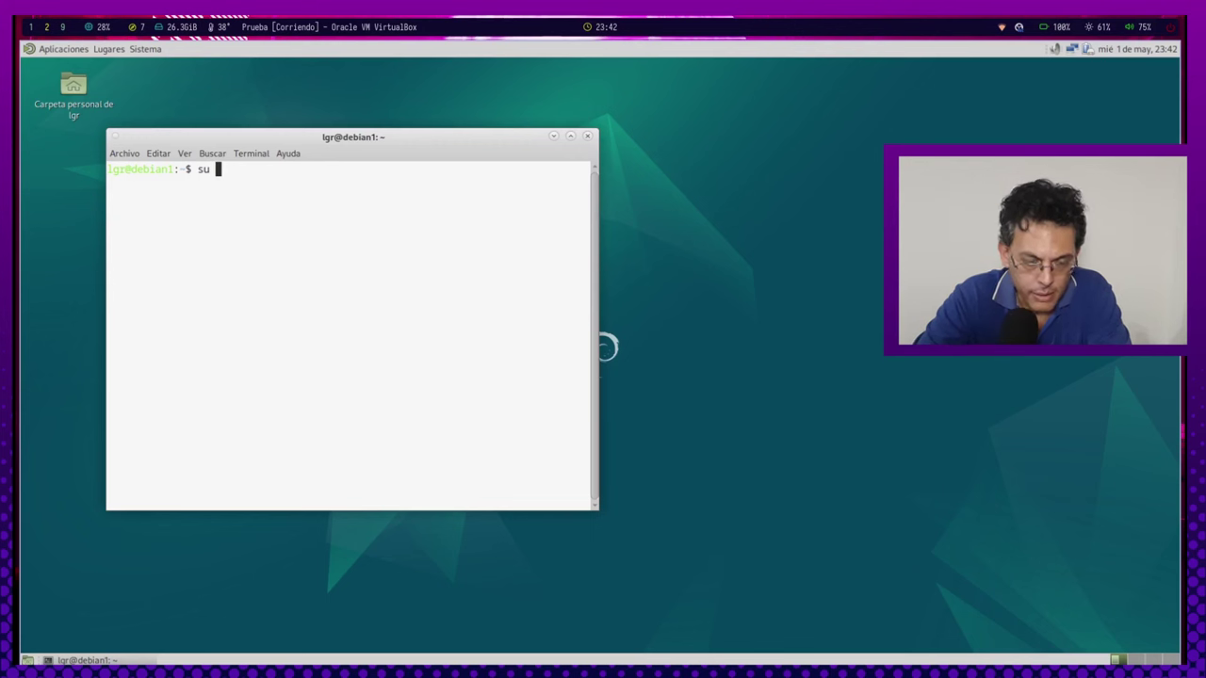
{"action": "type", "text": " -"}
{"action": "key", "text": "Return"}
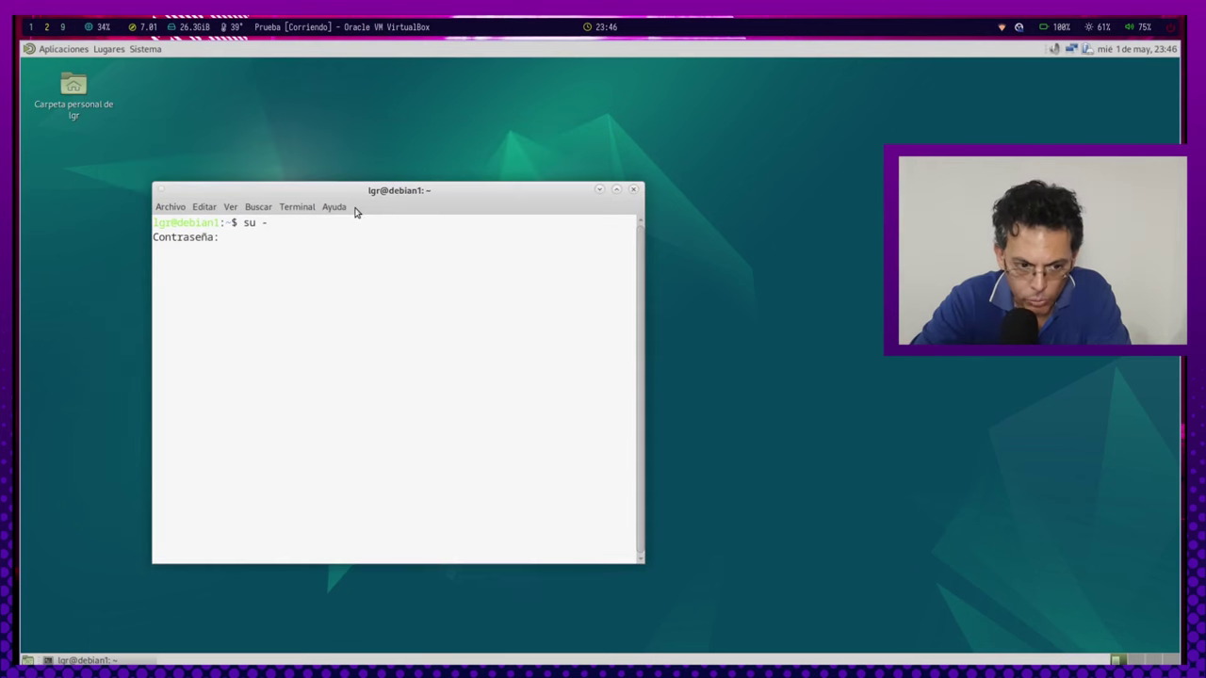
{"action": "key", "text": "Return"}
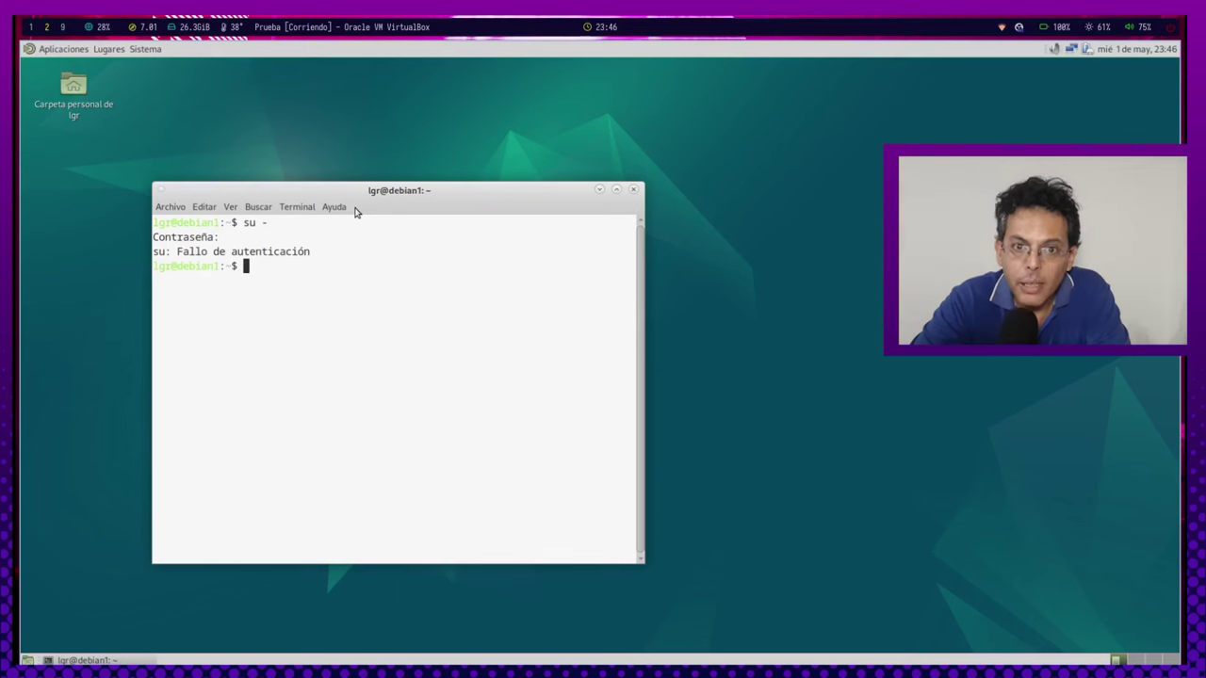
{"action": "key", "text": "Up"}
{"action": "key", "text": "Return"}
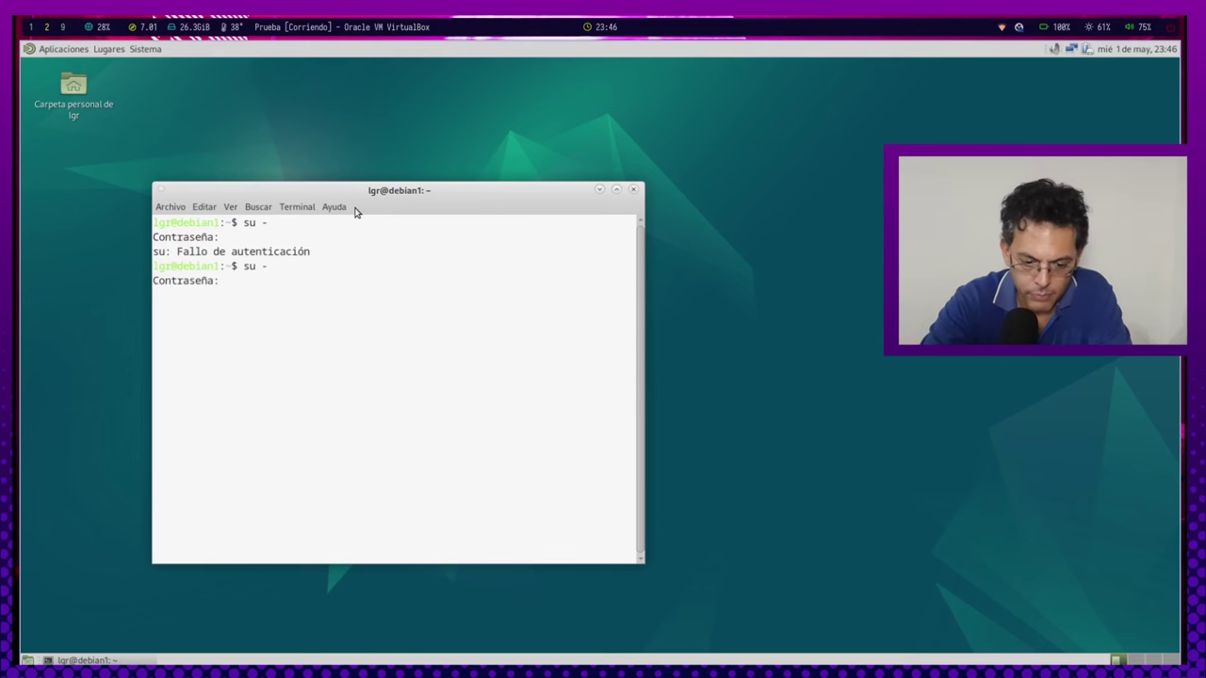
{"action": "key", "text": "Return"}
Recursively give the regular user ownership of /home with chown -R, exit, and close the terminal.
{"action": "type", "text": "chown -R lgr /home"}
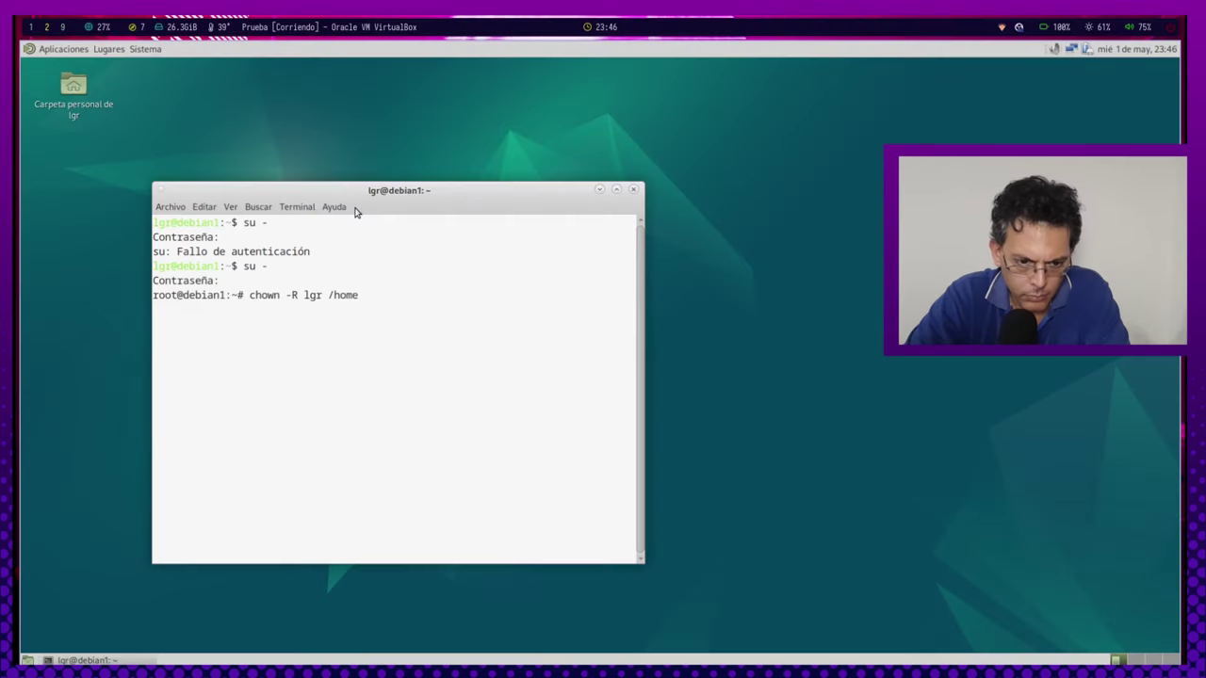
{"action": "key", "text": "Return"}
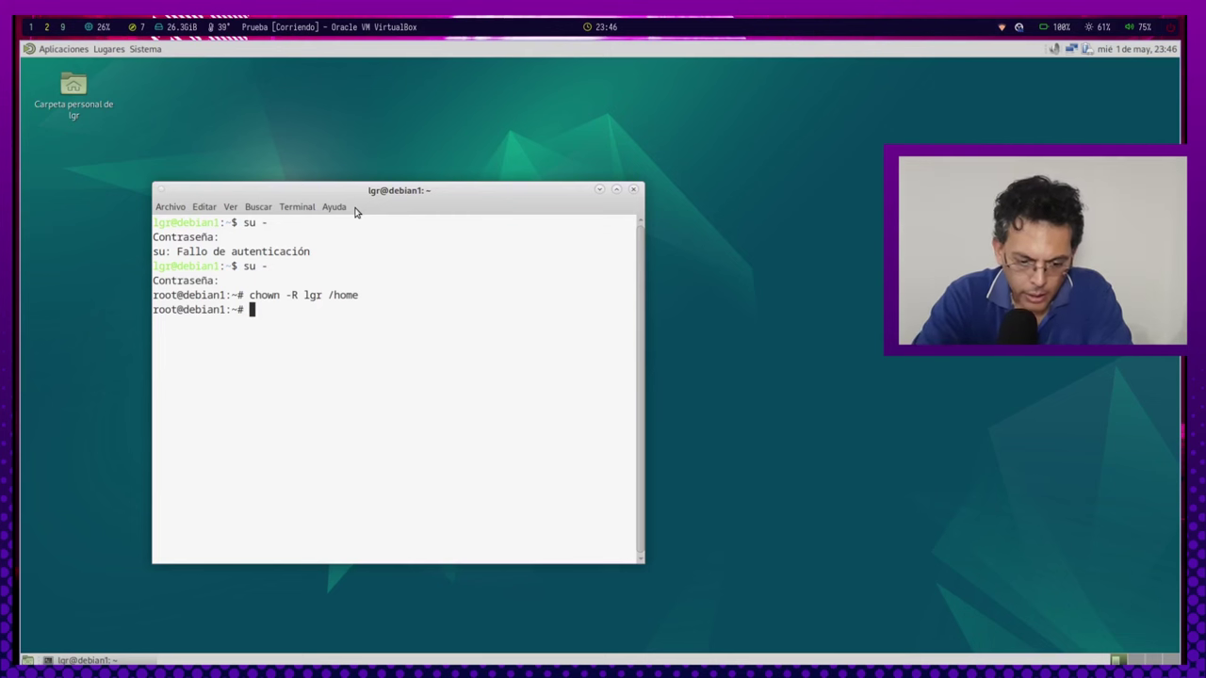
{"action": "type", "text": "e"}
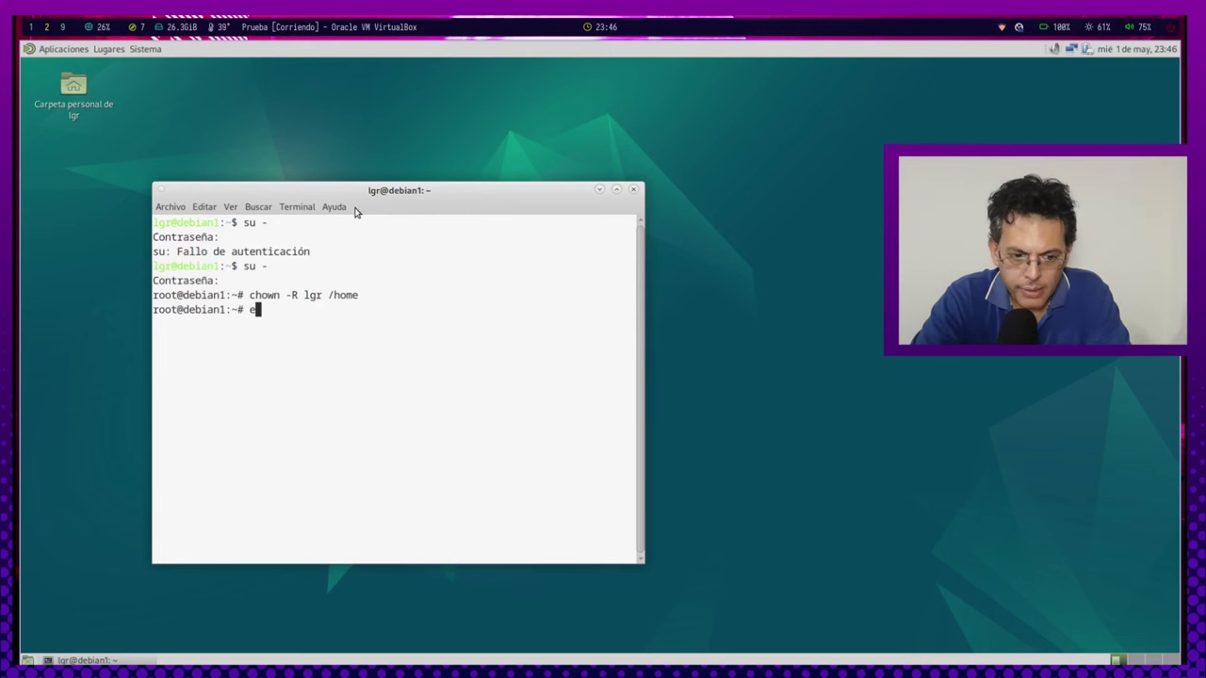
{"action": "type", "text": "xit"}
{"action": "key", "text": "Return"}
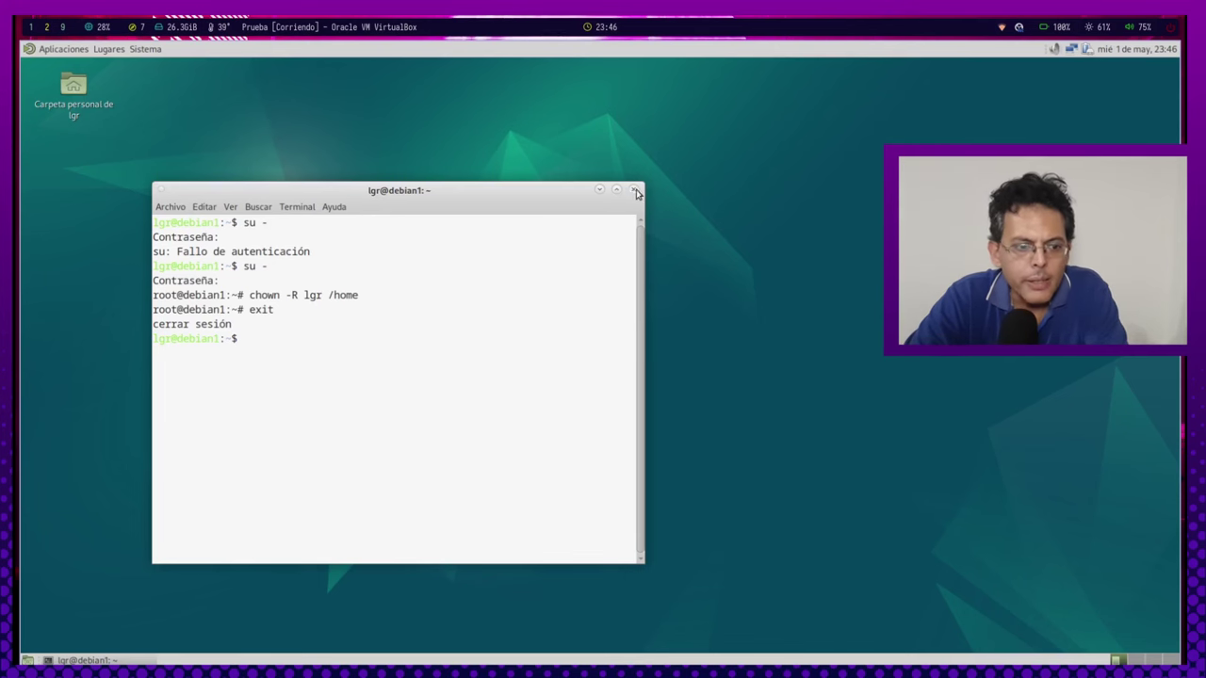
{"action": "left_click", "coordinate": [633, 190]}
{"action": "double_click", "coordinate": [73, 105]}
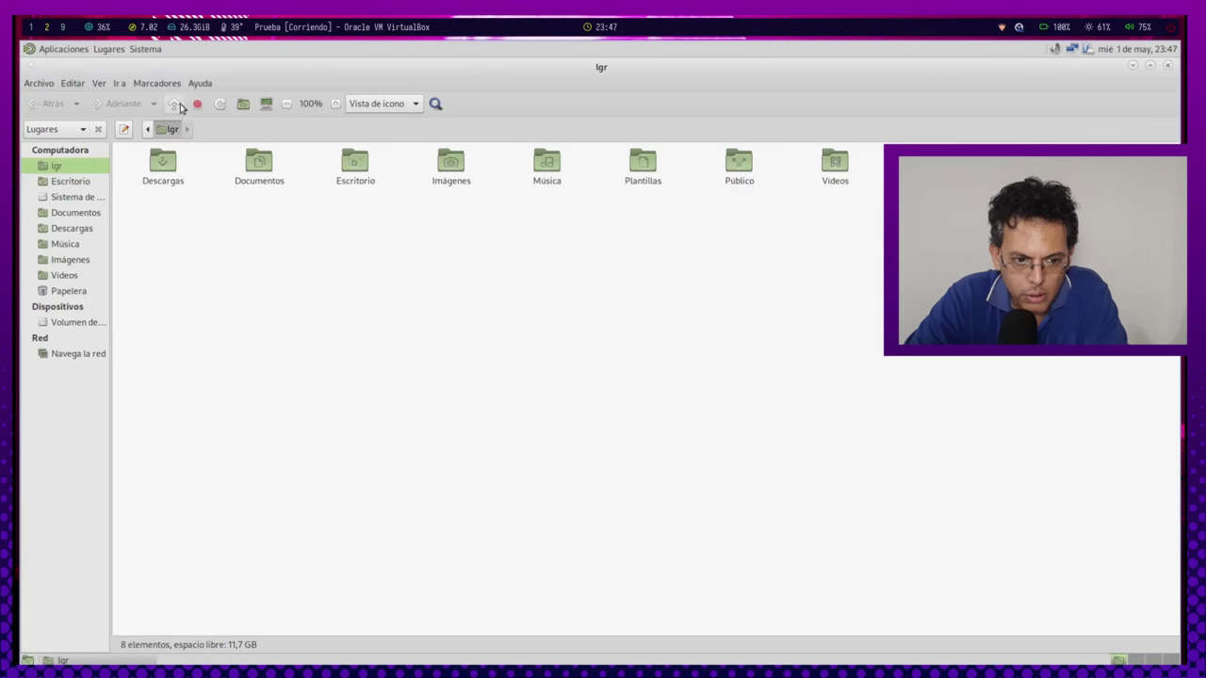
Create an Archivos folder in /home and open it.
{"action": "left_click", "coordinate": [173, 103]}
{"action": "left_click", "coordinate": [269, 279]}
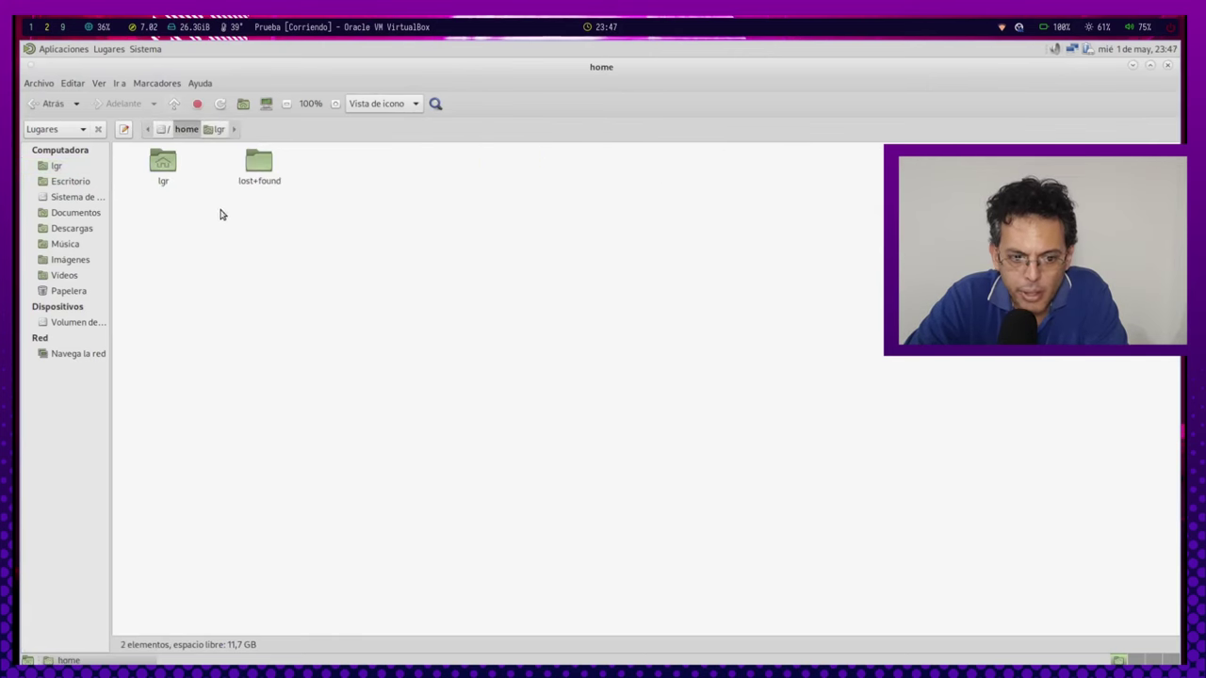
{"action": "right_click", "coordinate": [220, 213]}
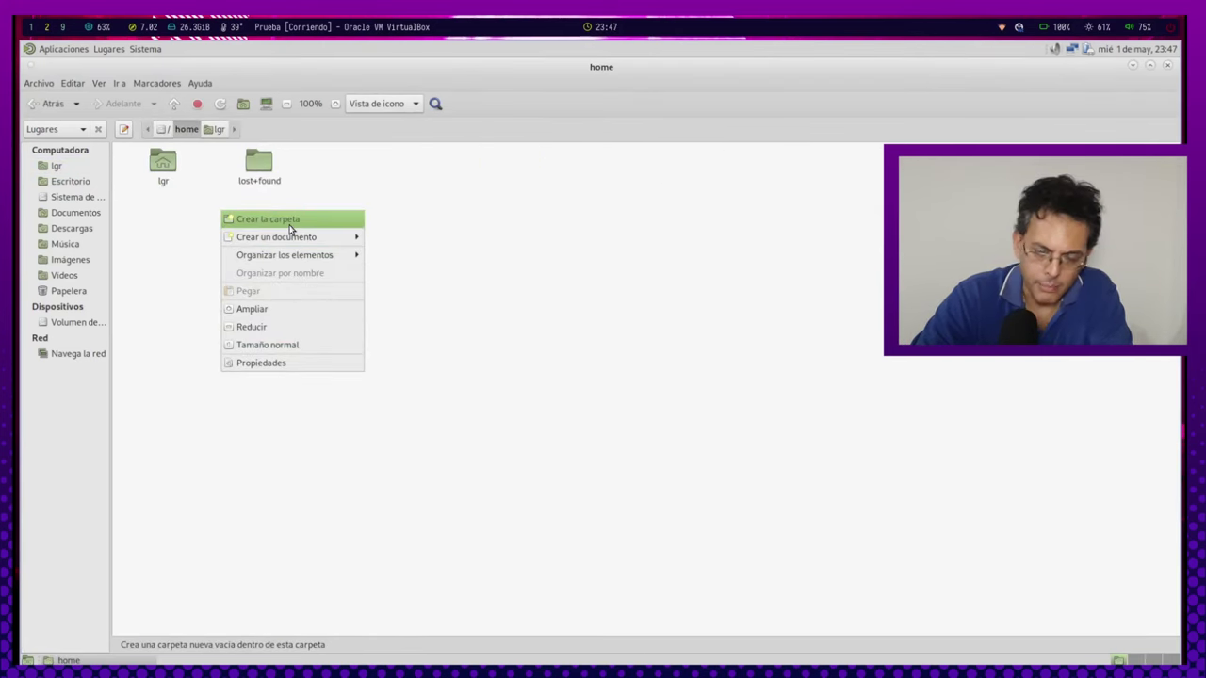
{"action": "left_click", "coordinate": [282, 219]}
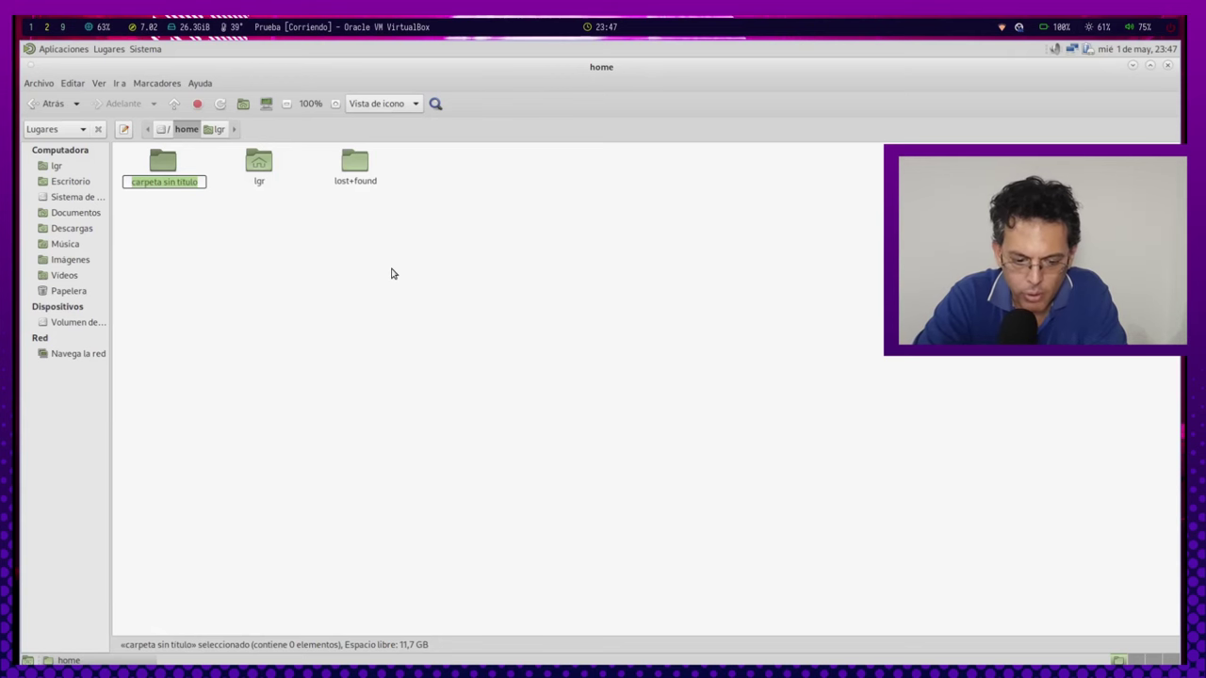
{"action": "type", "text": "Archivos"}
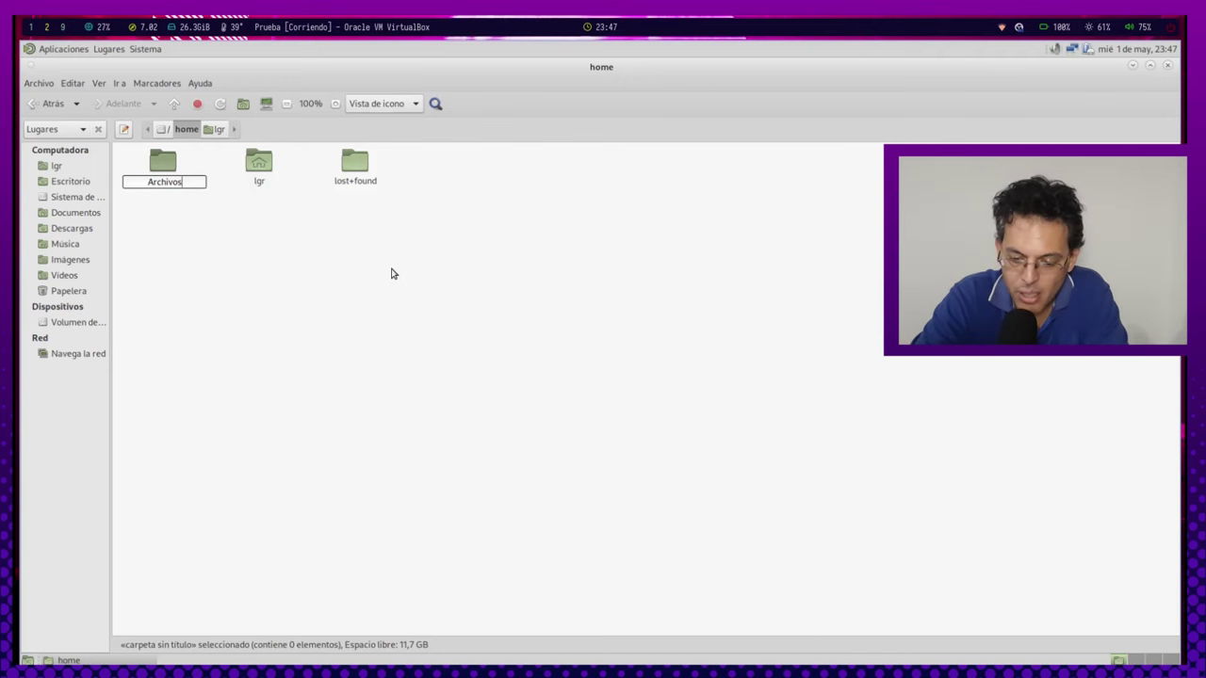
{"action": "key", "text": "Return"}
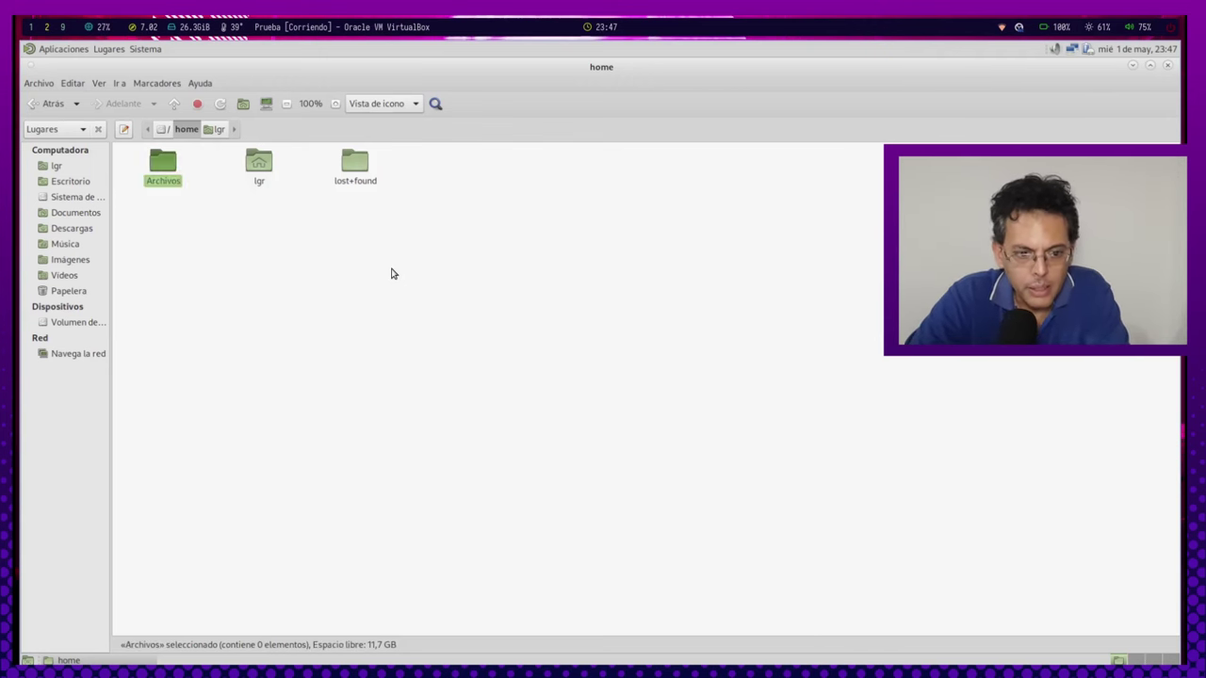
{"action": "left_click", "coordinate": [367, 264]}
{"action": "double_click", "coordinate": [158, 167]}
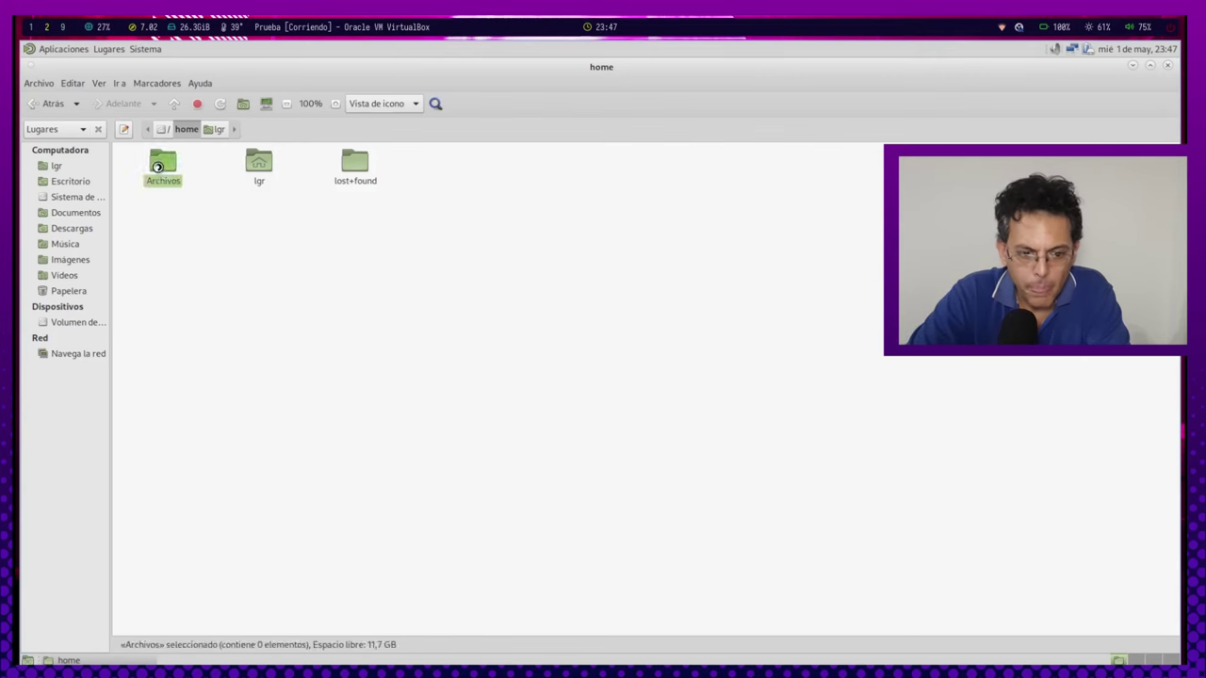
Create Documentos and Imagenes folders inside Archivos.
{"action": "right_click", "coordinate": [265, 257]}
{"action": "left_click", "coordinate": [320, 266]}
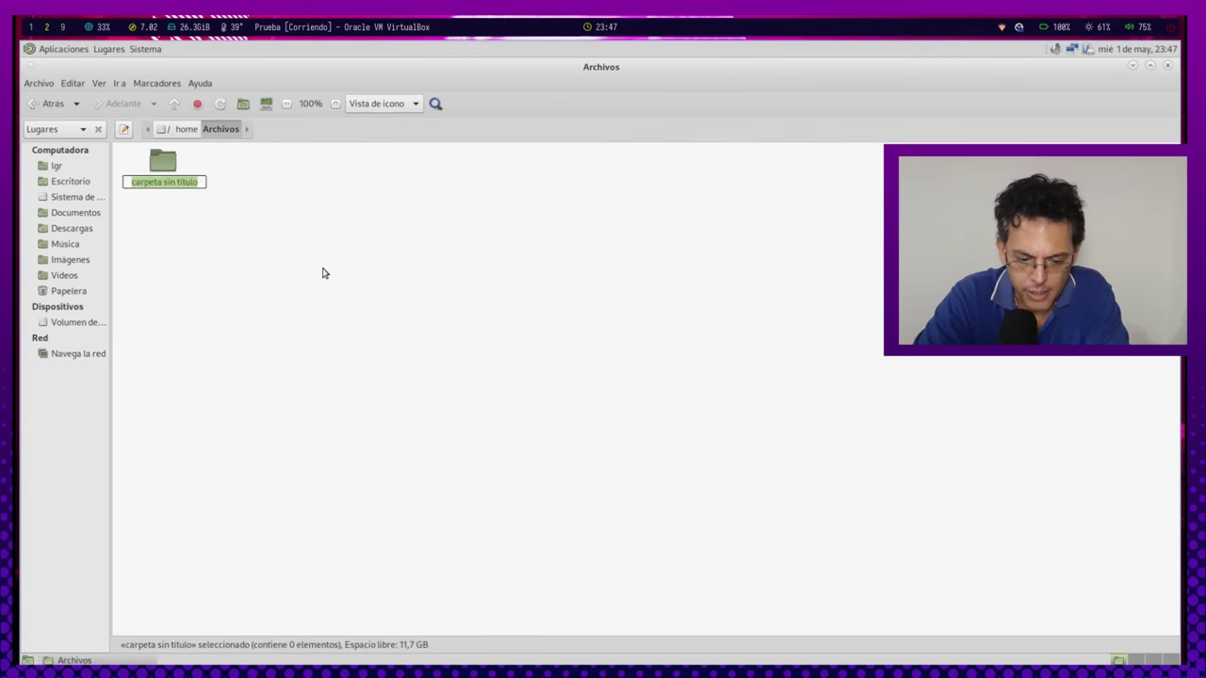
{"action": "type", "text": "Documentos"}
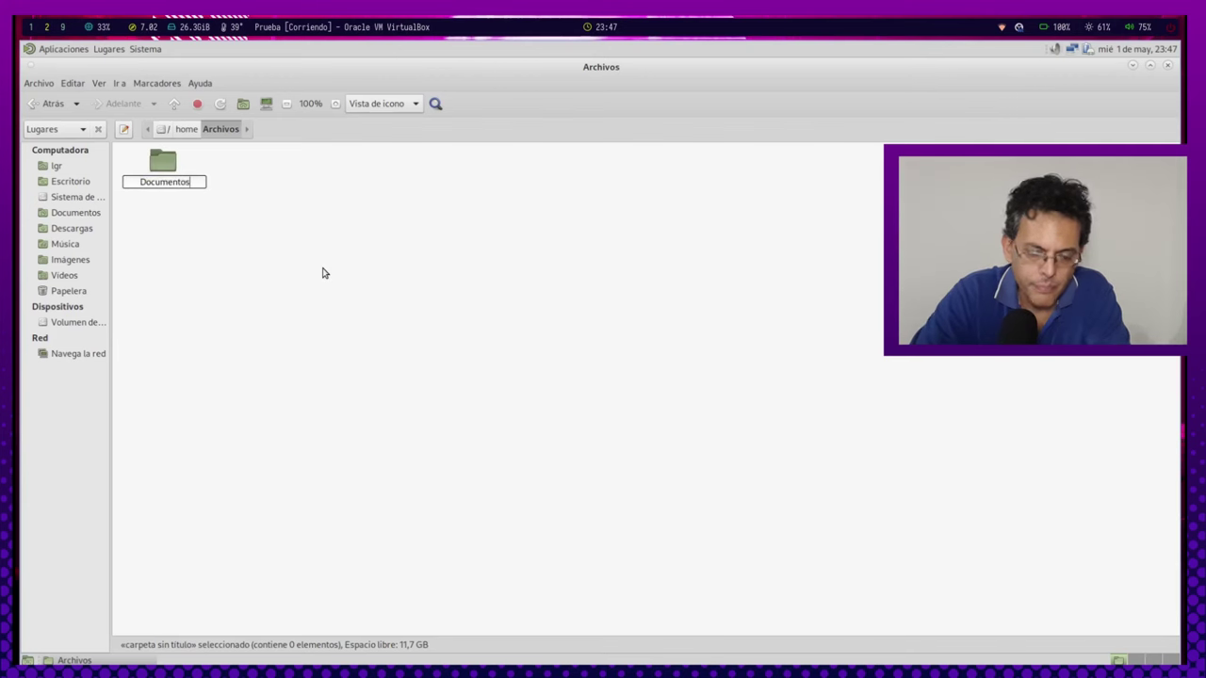
{"action": "key", "text": "Return"}
{"action": "right_click", "coordinate": [283, 251]}
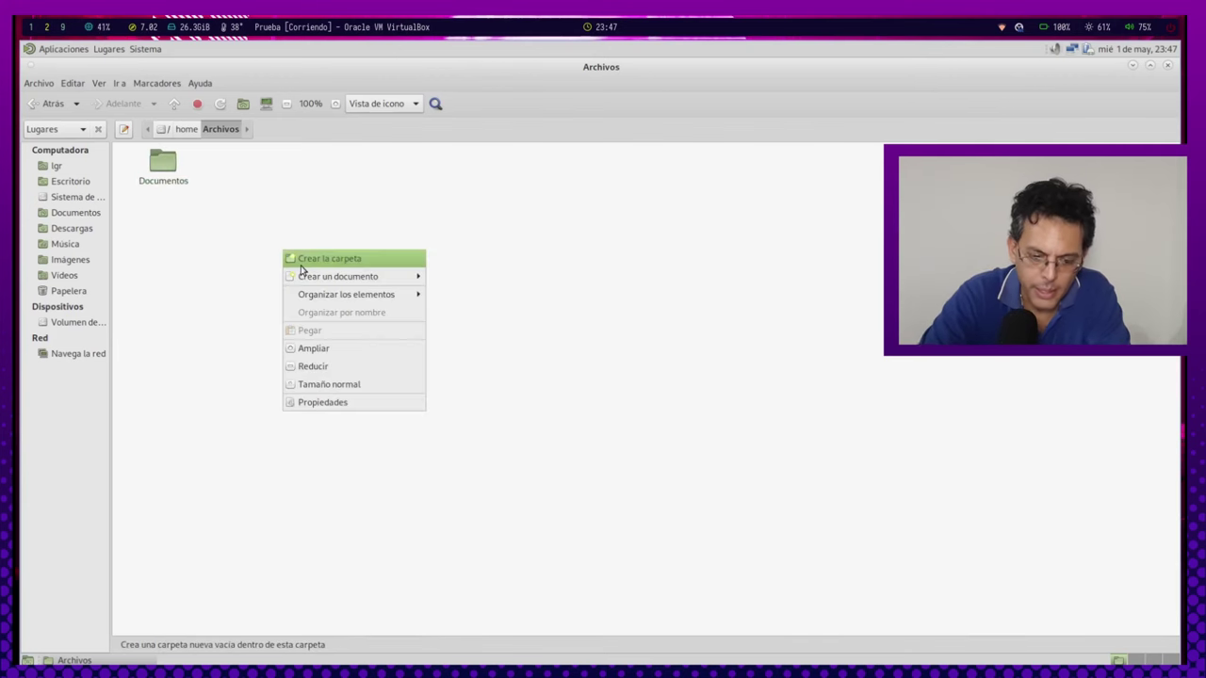
{"action": "left_click", "coordinate": [298, 260]}
{"action": "type", "text": "Imagenes"}
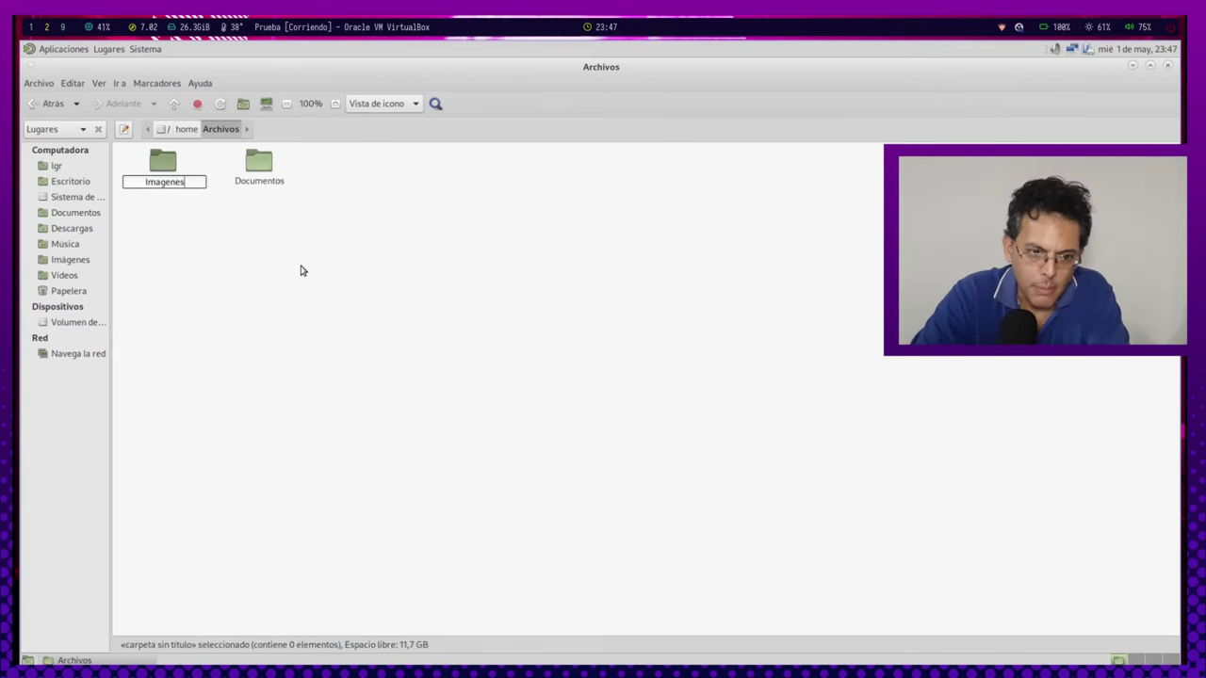
{"action": "key", "text": "Return"}
{"action": "left_click", "coordinate": [301, 270]}
Create a Videos folder in Archivos, then open Documentos.
{"action": "right_click", "coordinate": [325, 243]}
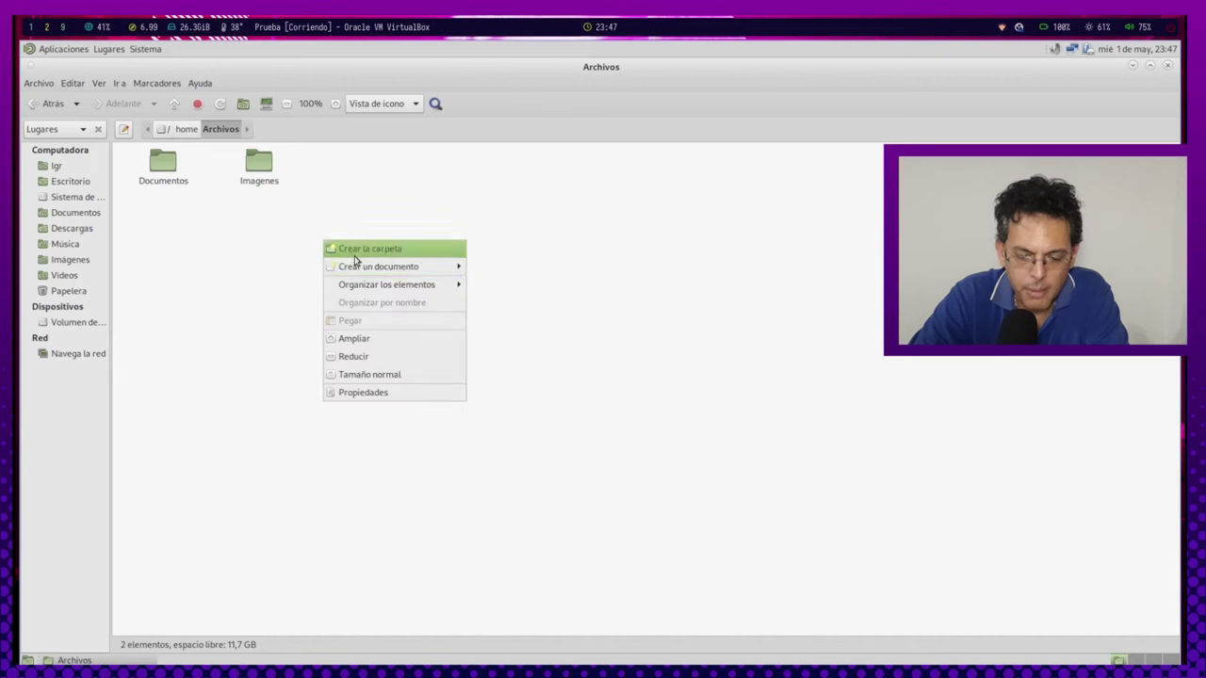
{"action": "left_click", "coordinate": [358, 250]}
{"action": "type", "text": "Videos"}
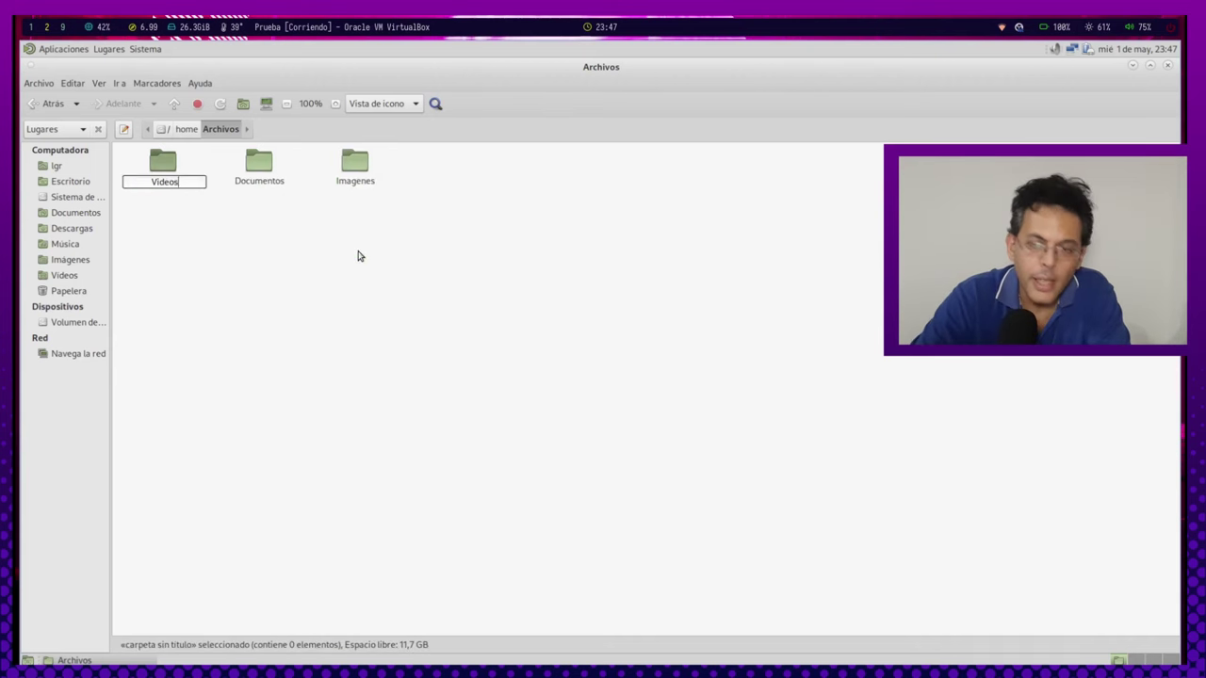
{"action": "key", "text": "Return"}
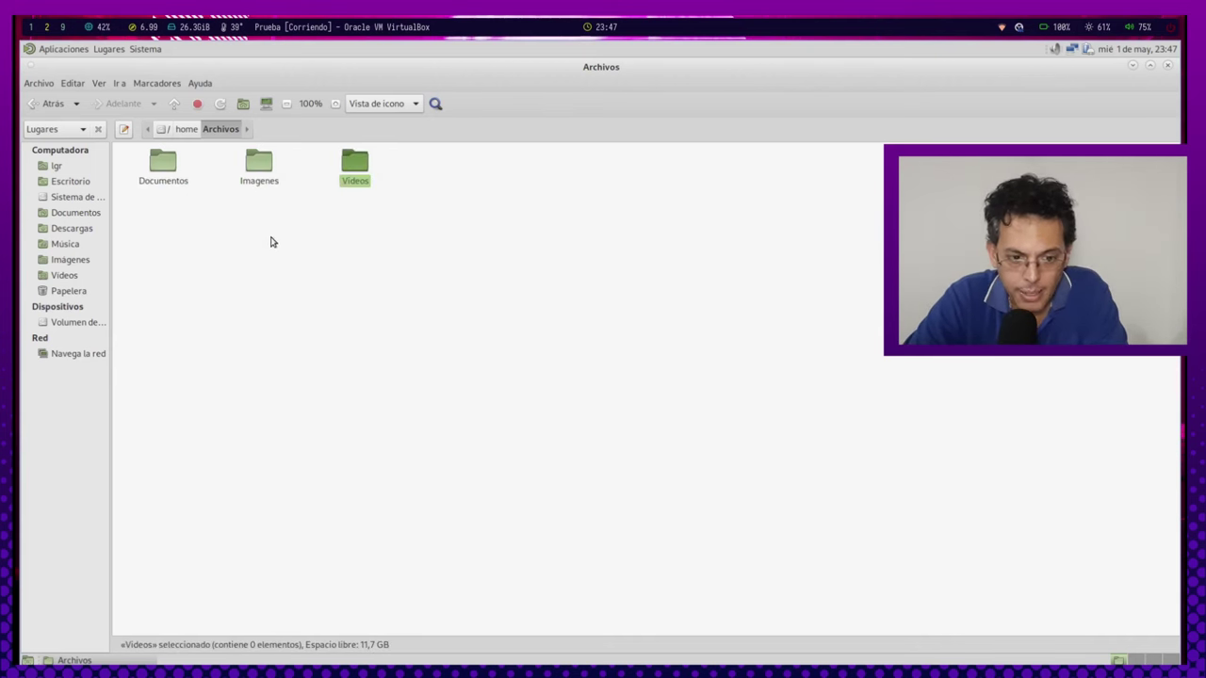
{"action": "left_click", "coordinate": [362, 260]}
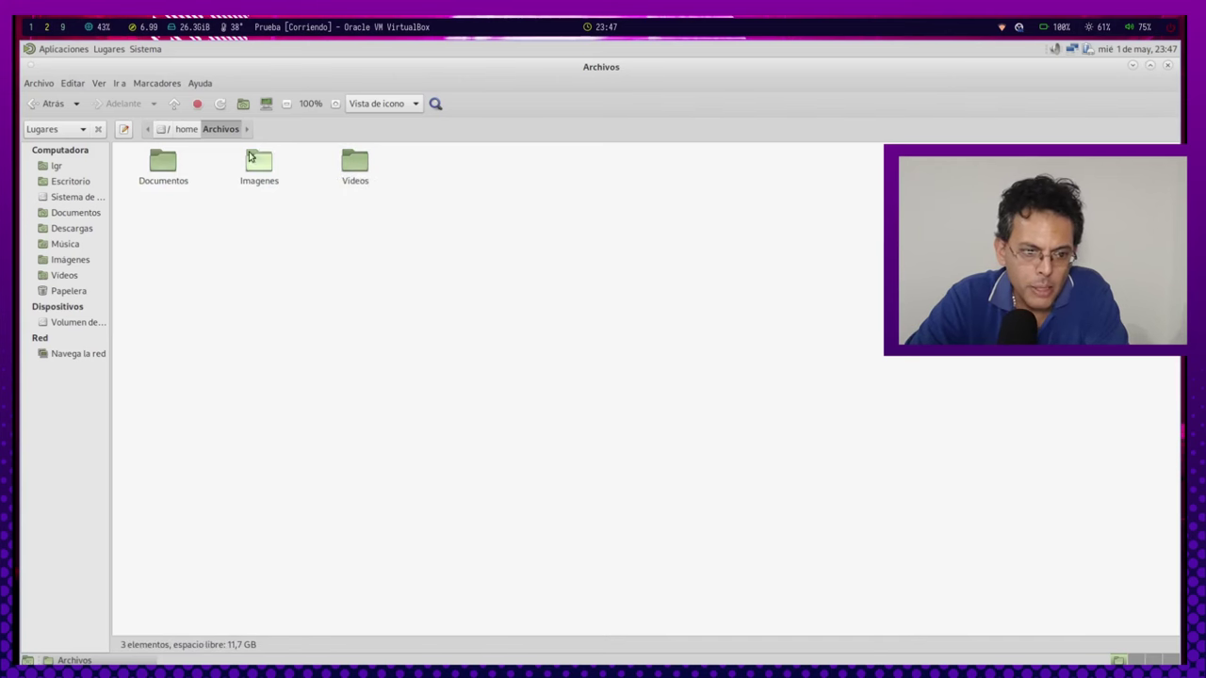
{"action": "double_click", "coordinate": [165, 176]}
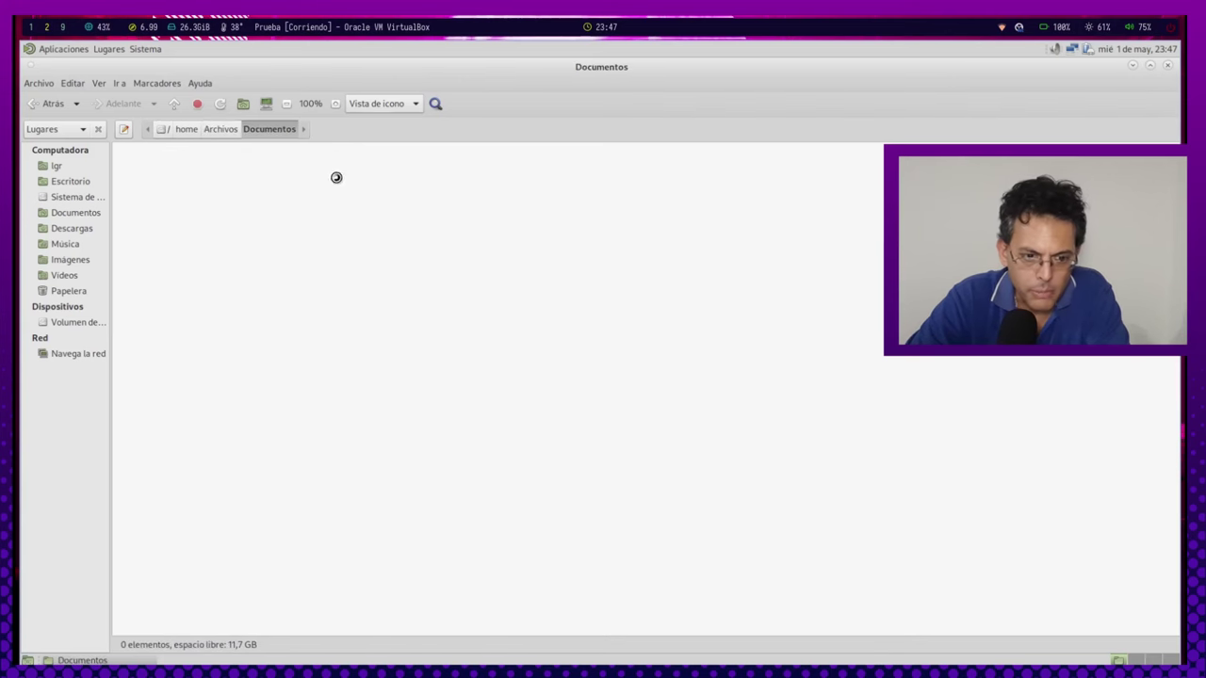
Create an empty file named prueba1.txt in the Documentos folder.
{"action": "right_click", "coordinate": [202, 218]}
{"action": "mouse_move", "coordinate": [261, 242]}
{"action": "left_click", "coordinate": [387, 260]}
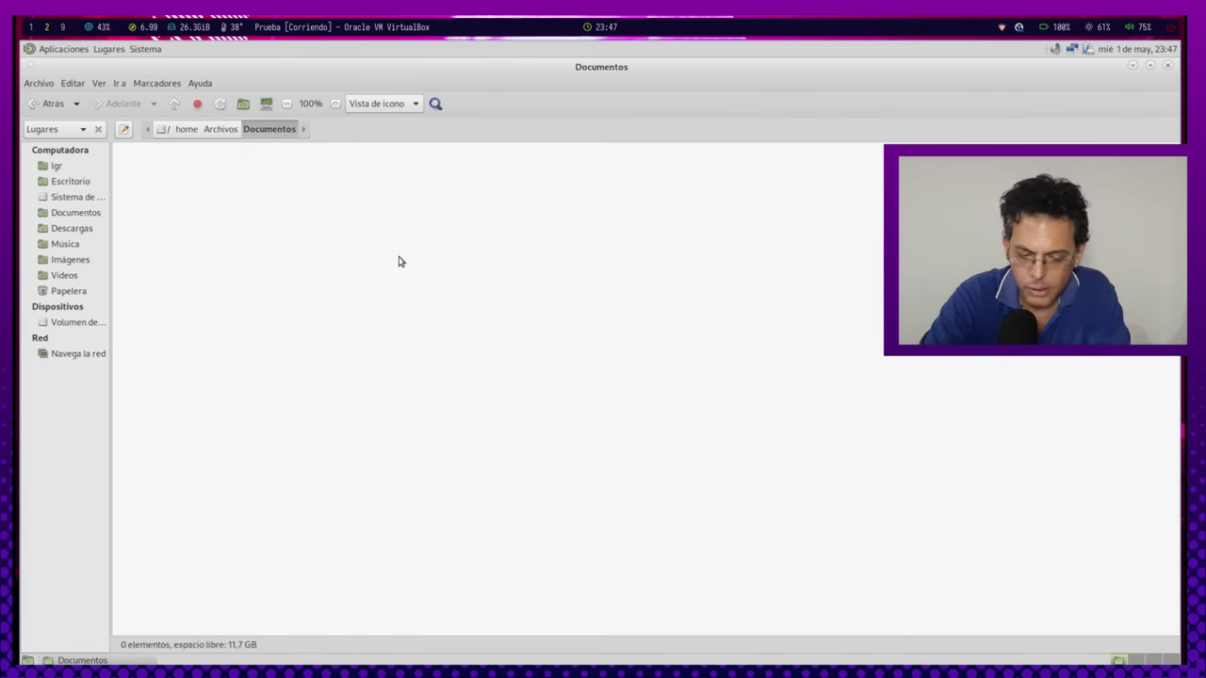
{"action": "type", "text": "p"}
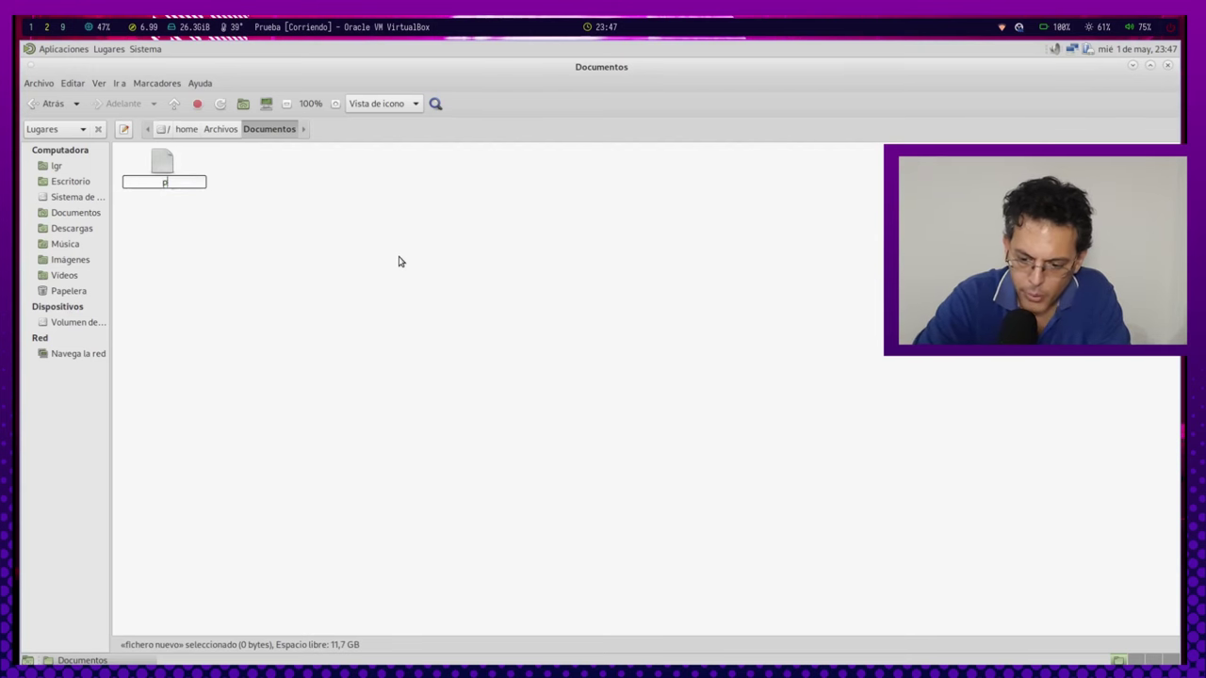
{"action": "type", "text": "rueba1."}
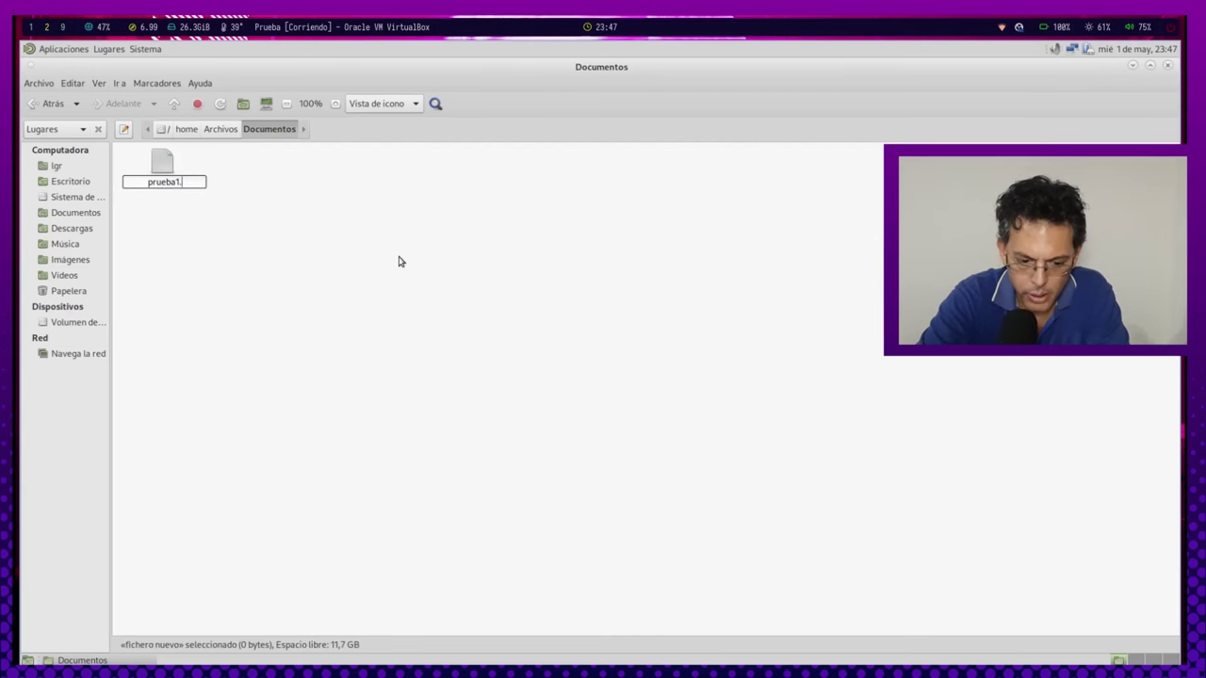
{"action": "type", "text": "txt"}
{"action": "key", "text": "Return"}
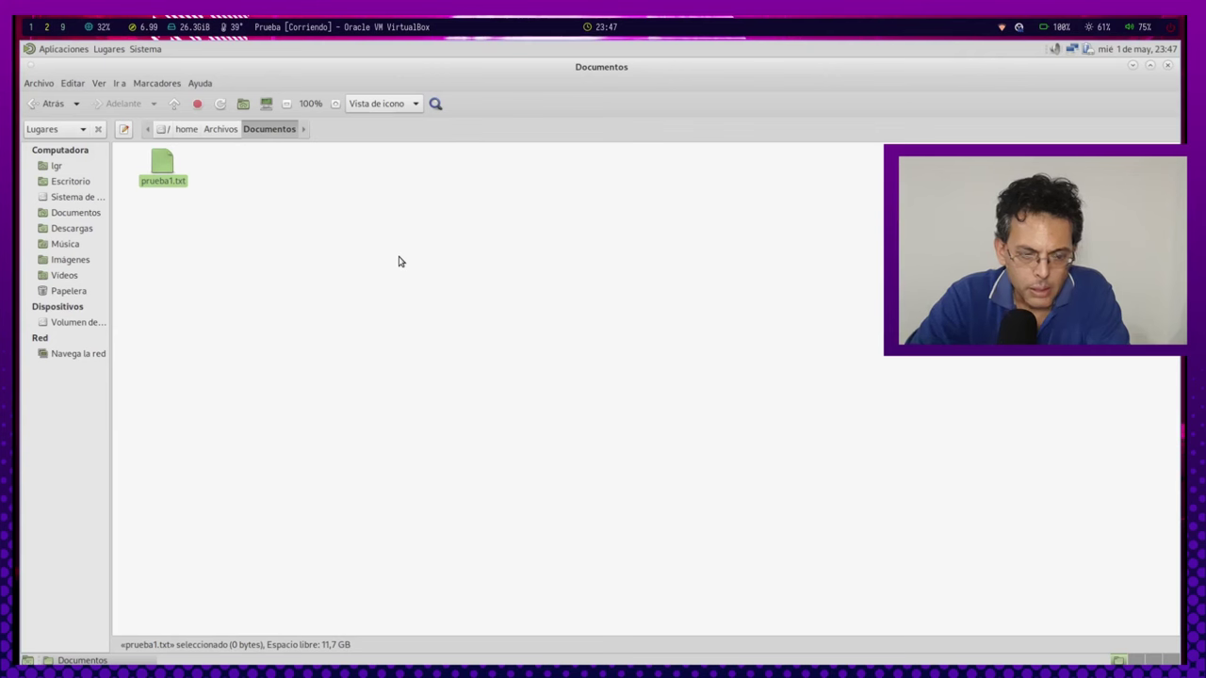
{"action": "left_click", "coordinate": [211, 295]}
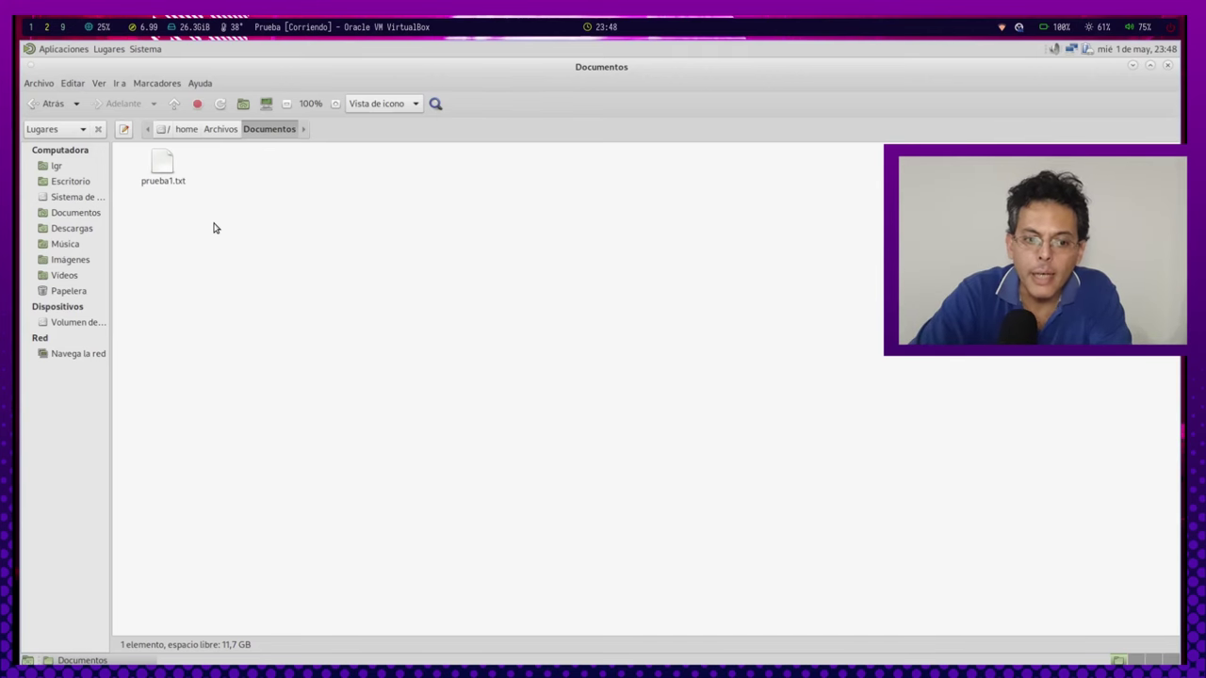
Open the Imagenes and Videos folders in Archivos to confirm they are empty.
{"action": "left_click", "coordinate": [220, 132]}
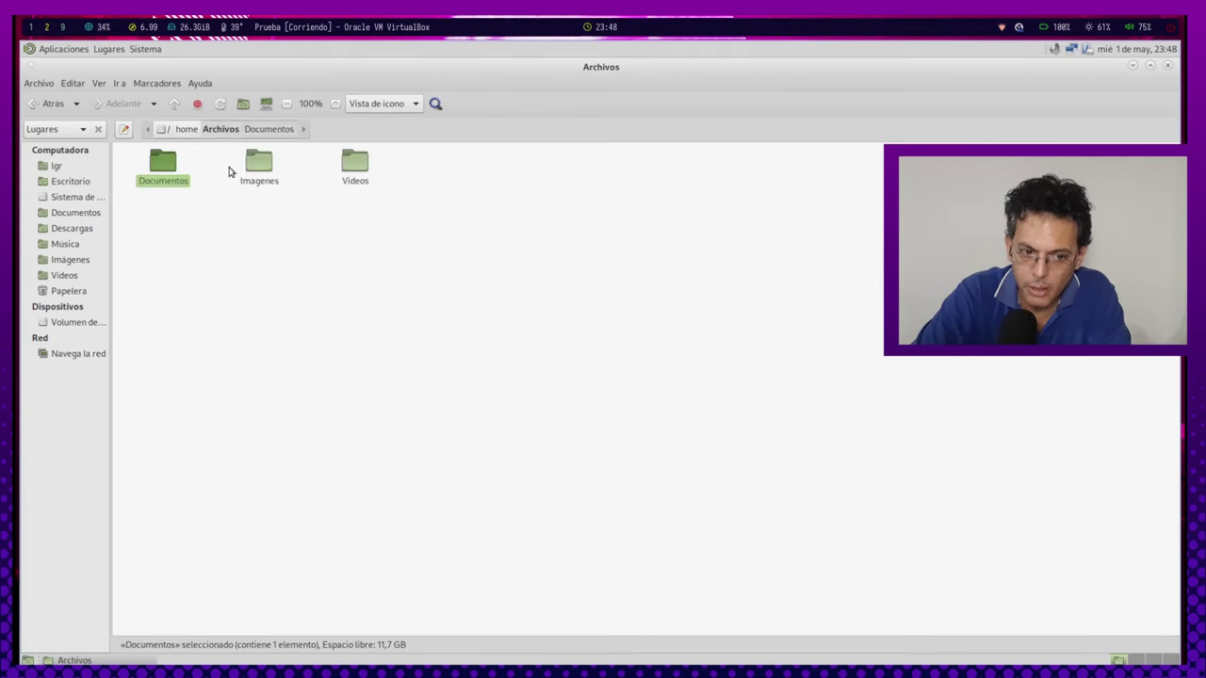
{"action": "left_click", "coordinate": [199, 292]}
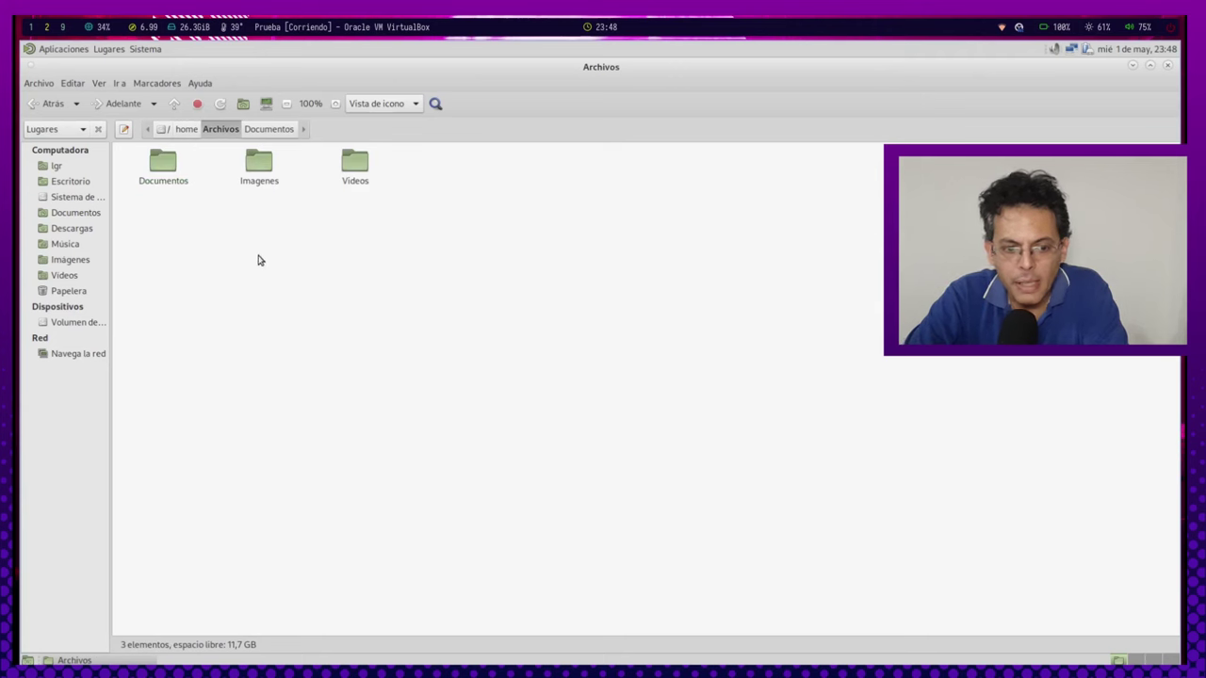
{"action": "double_click", "coordinate": [253, 170]}
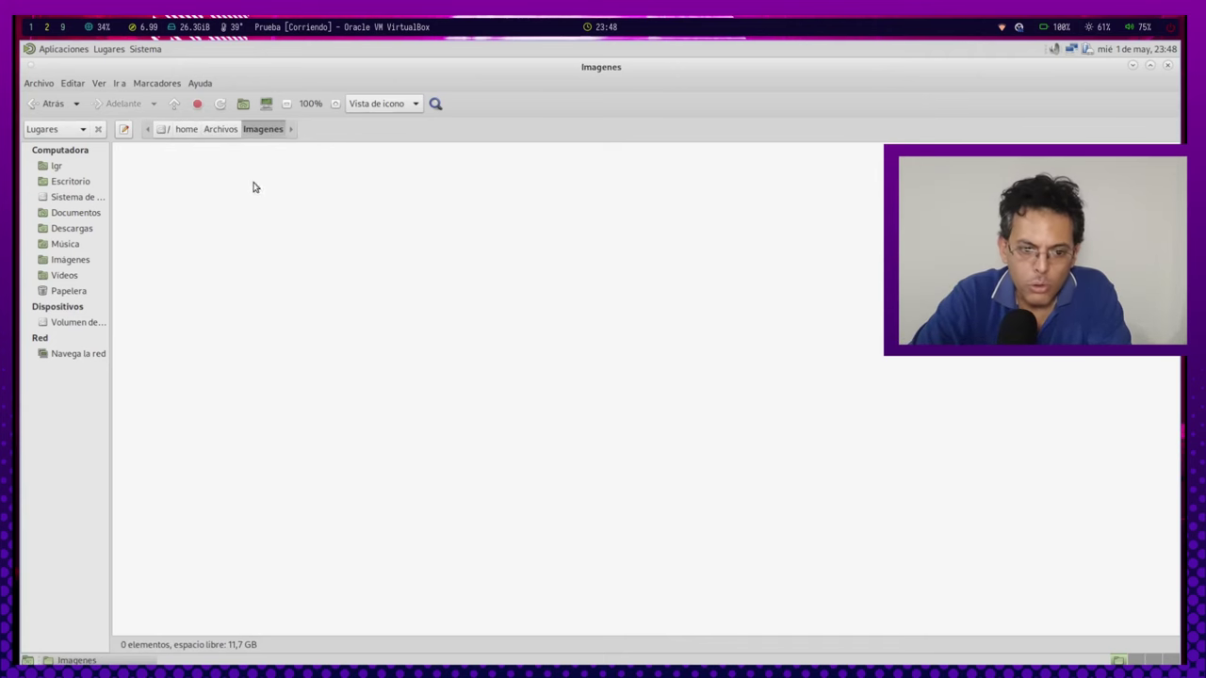
{"action": "key", "text": "alt+Up"}
{"action": "double_click", "coordinate": [356, 168]}
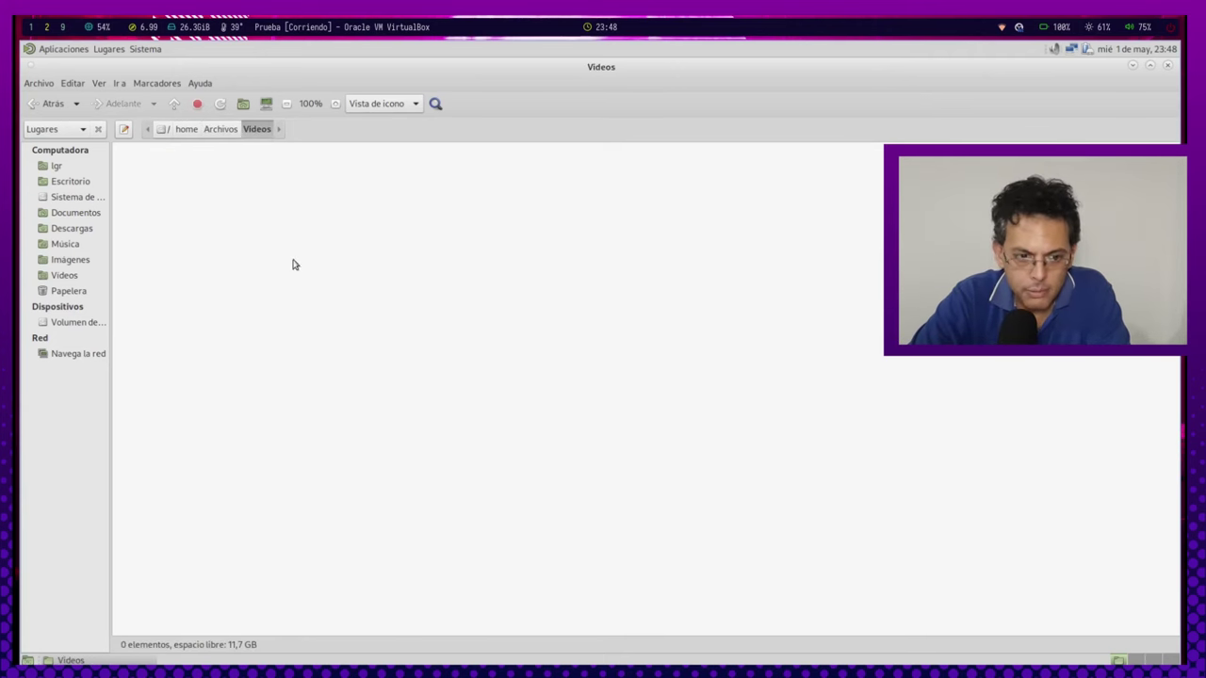
Return to /home, listing Archivos, the user's home folder and lost+found.
{"action": "left_click", "coordinate": [222, 131]}
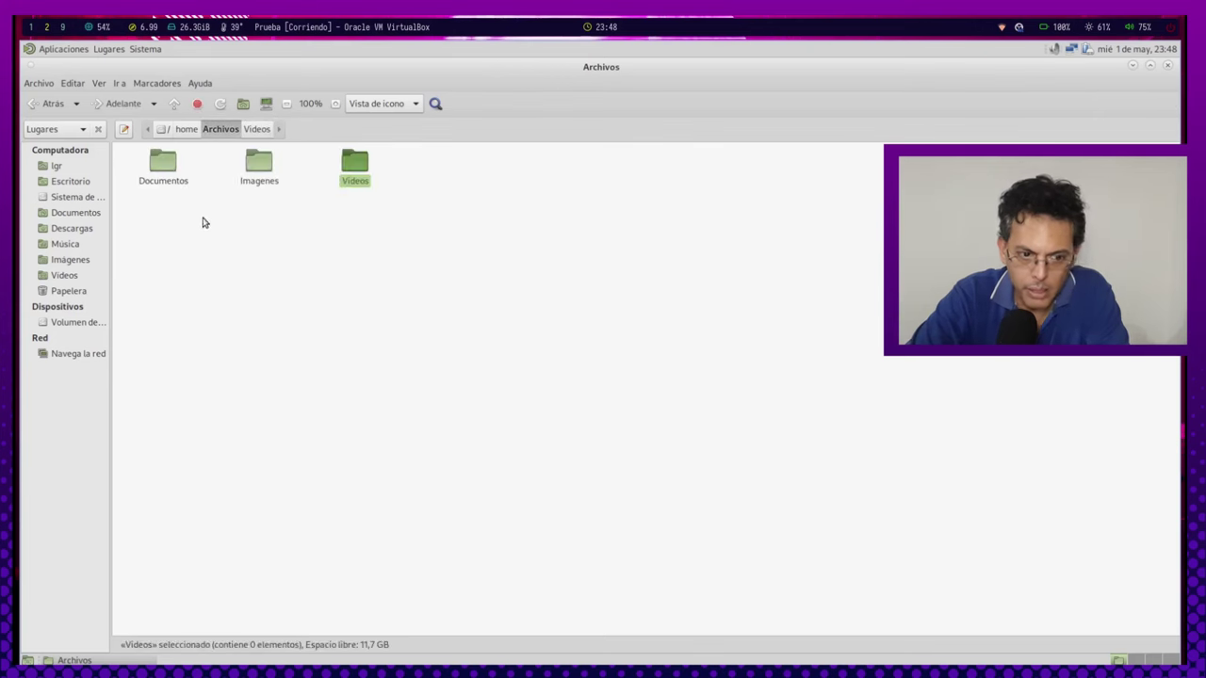
{"action": "left_click", "coordinate": [183, 130]}
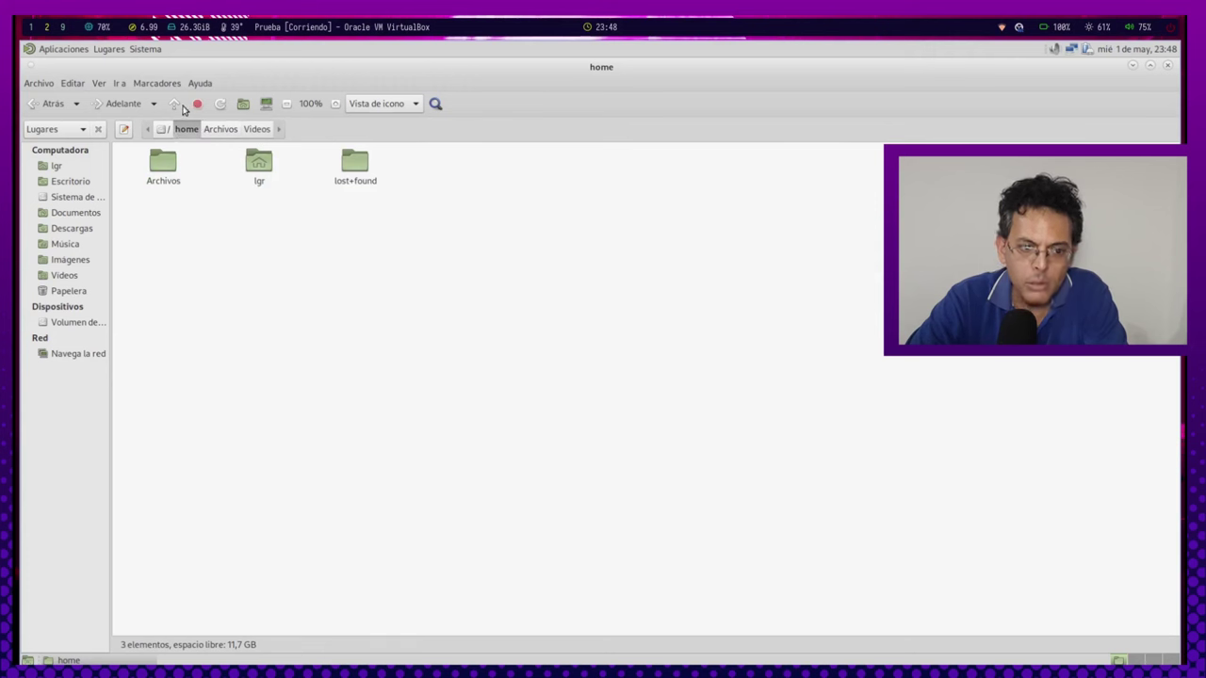
{"action": "left_click", "coordinate": [171, 172]}
{"action": "left_click", "coordinate": [212, 154]}
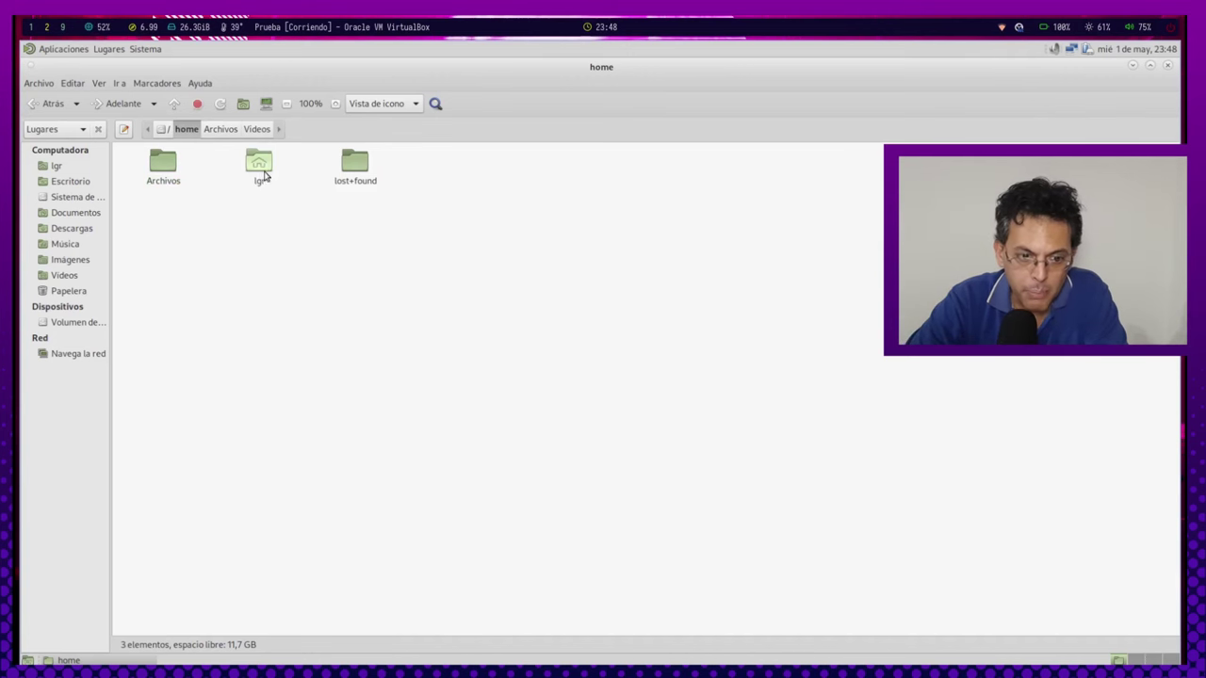
In the lgr folder, permanently delete the Documentos, Imágenes, Música and Videos folders.
{"action": "double_click", "coordinate": [263, 172]}
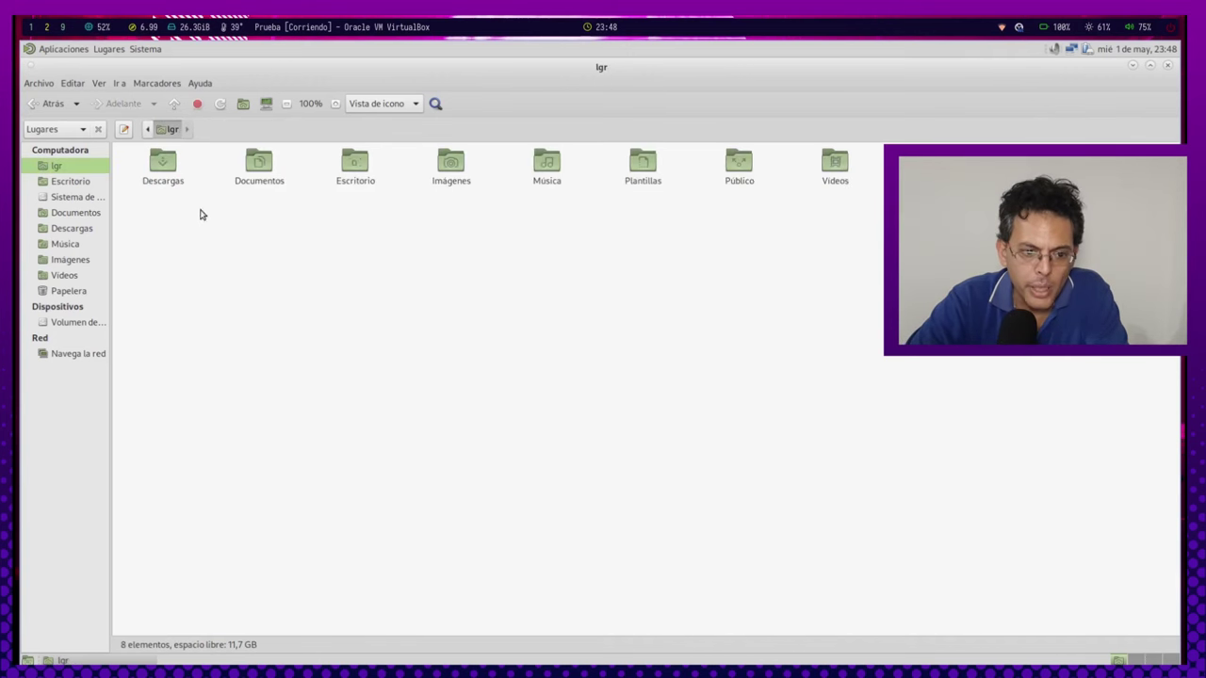
{"action": "left_click", "coordinate": [265, 173]}
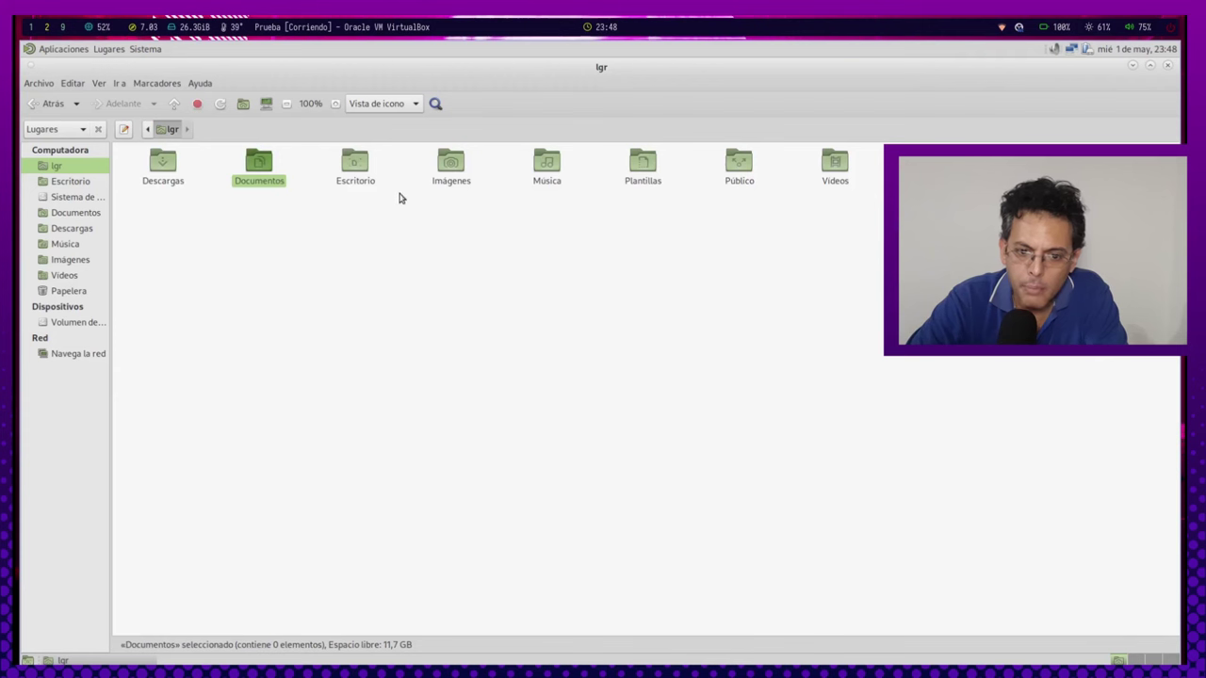
{"action": "left_click", "coordinate": [459, 173], "text": "ctrl"}
{"action": "left_click", "coordinate": [553, 170], "text": "ctrl"}
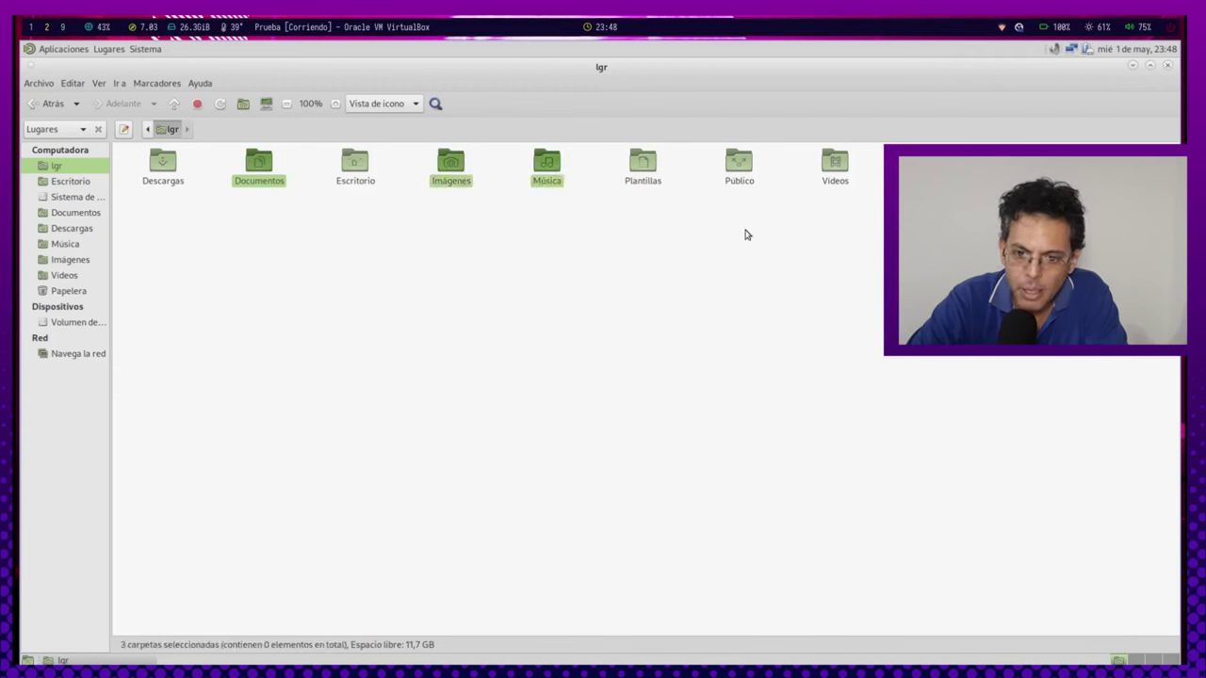
{"action": "left_click", "coordinate": [836, 166], "text": "ctrl"}
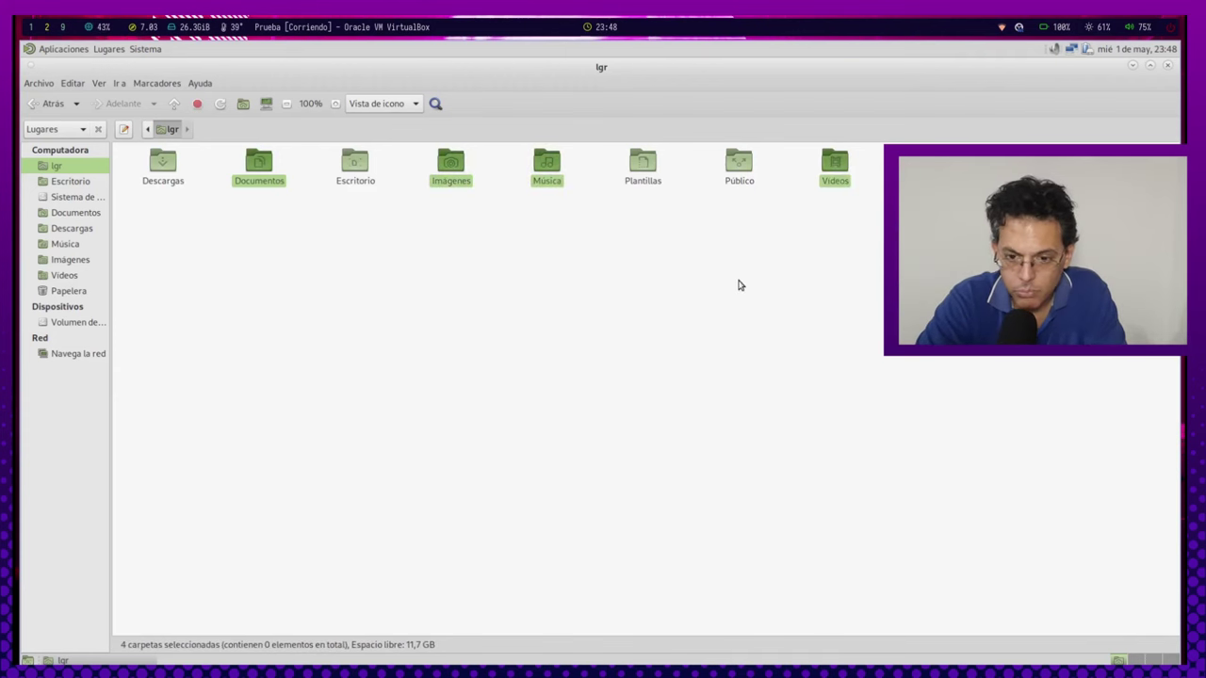
{"action": "key", "text": "shift+Delete"}
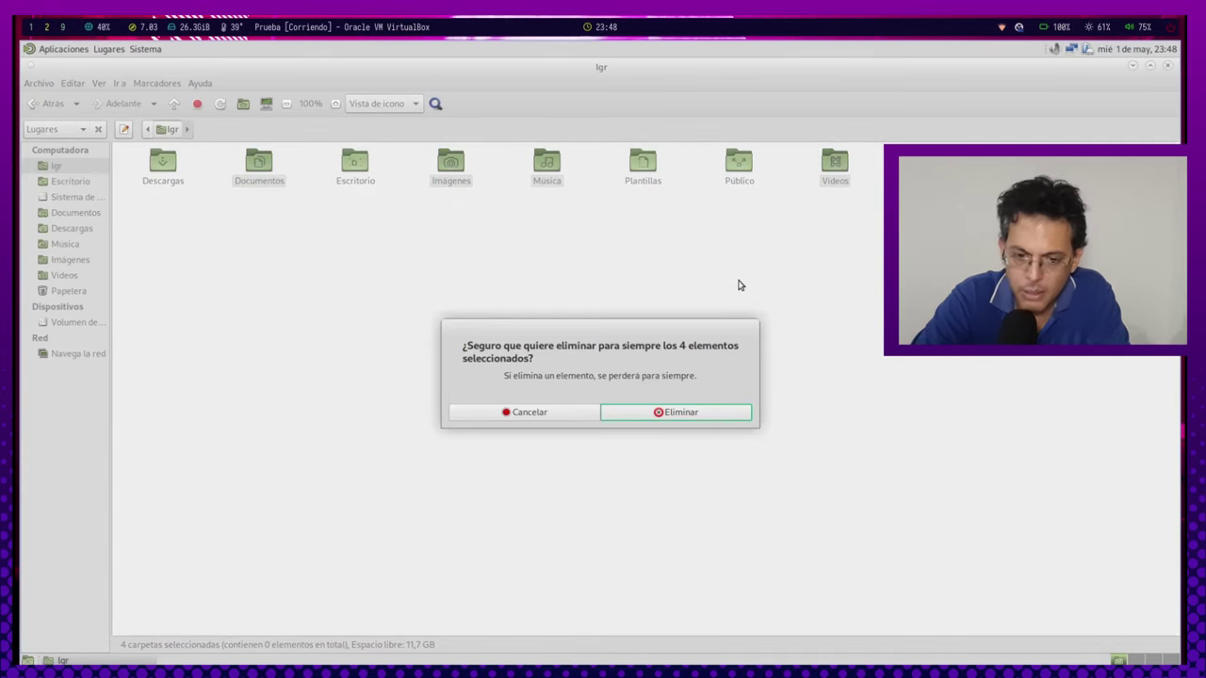
{"action": "key", "text": "Return"}
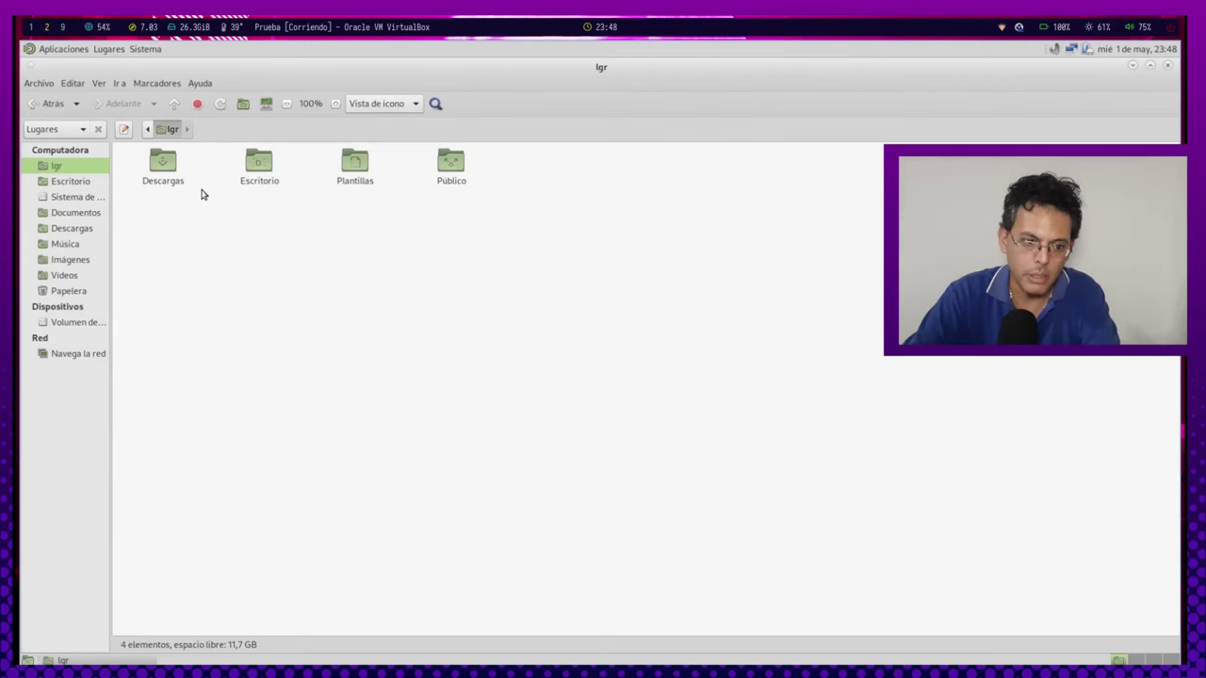
Launch Terminal de MATE and move its window to the centre of the screen.
{"action": "left_click", "coordinate": [54, 50]}
{"action": "mouse_move", "coordinate": [130, 101]}
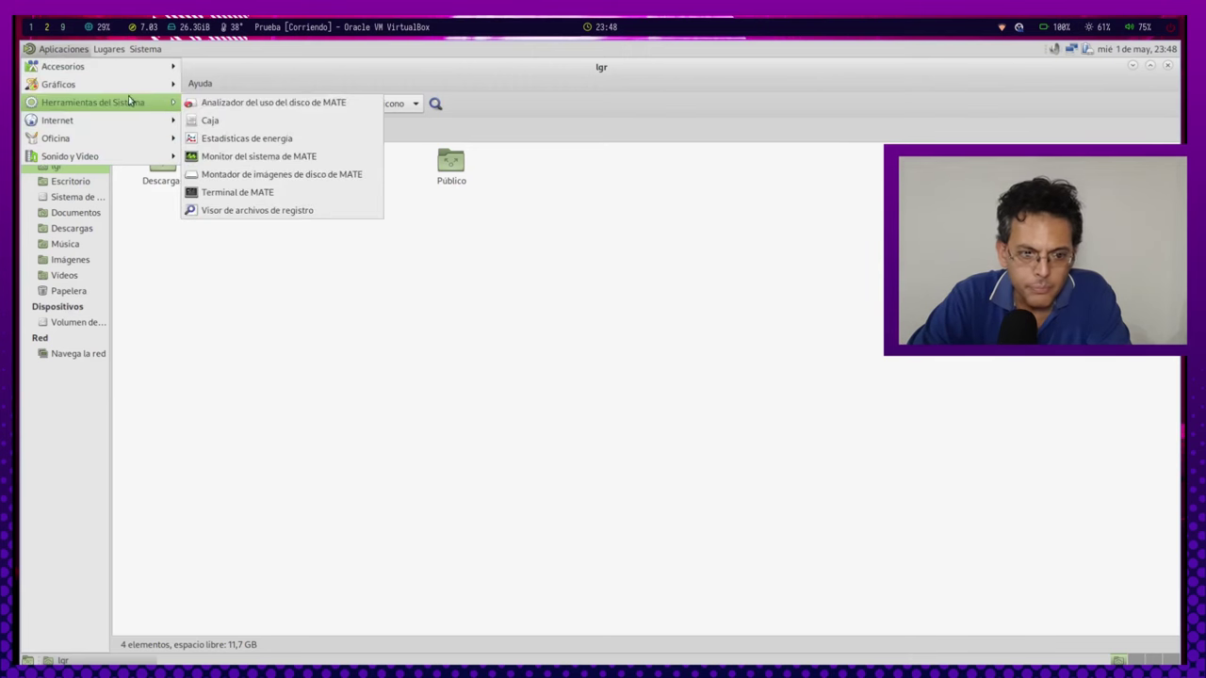
{"action": "left_click", "coordinate": [236, 192]}
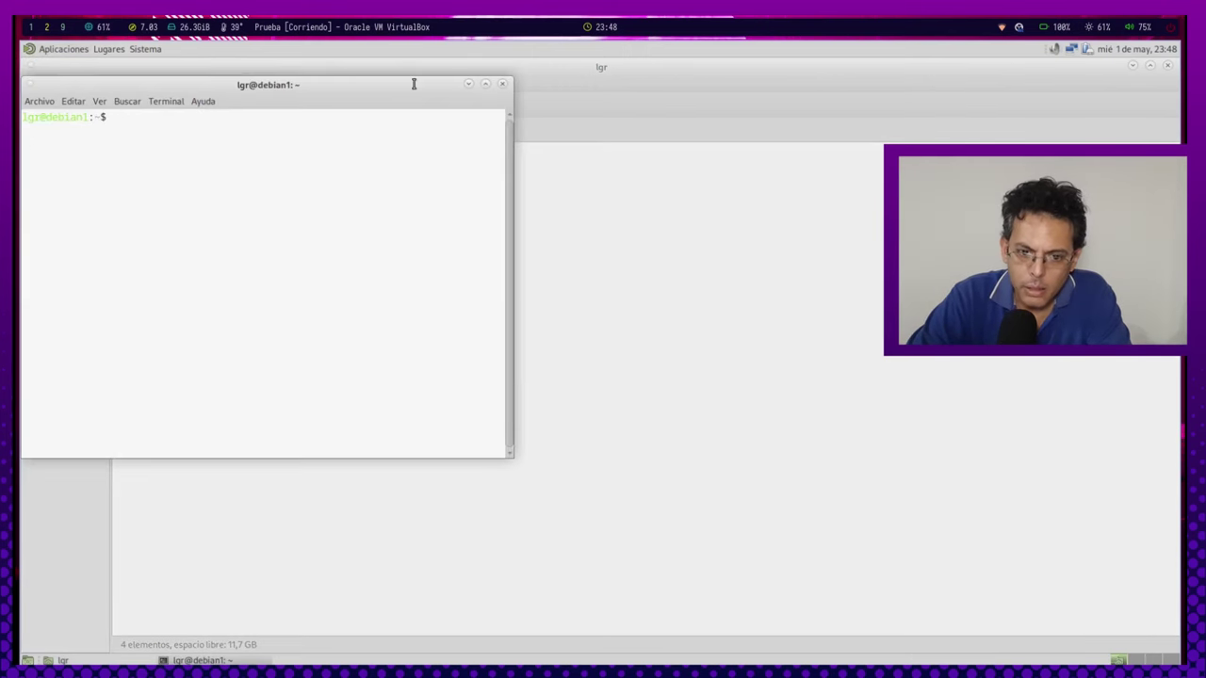
{"action": "left_click_drag", "start_coordinate": [411, 83], "coordinate": [538, 166]}
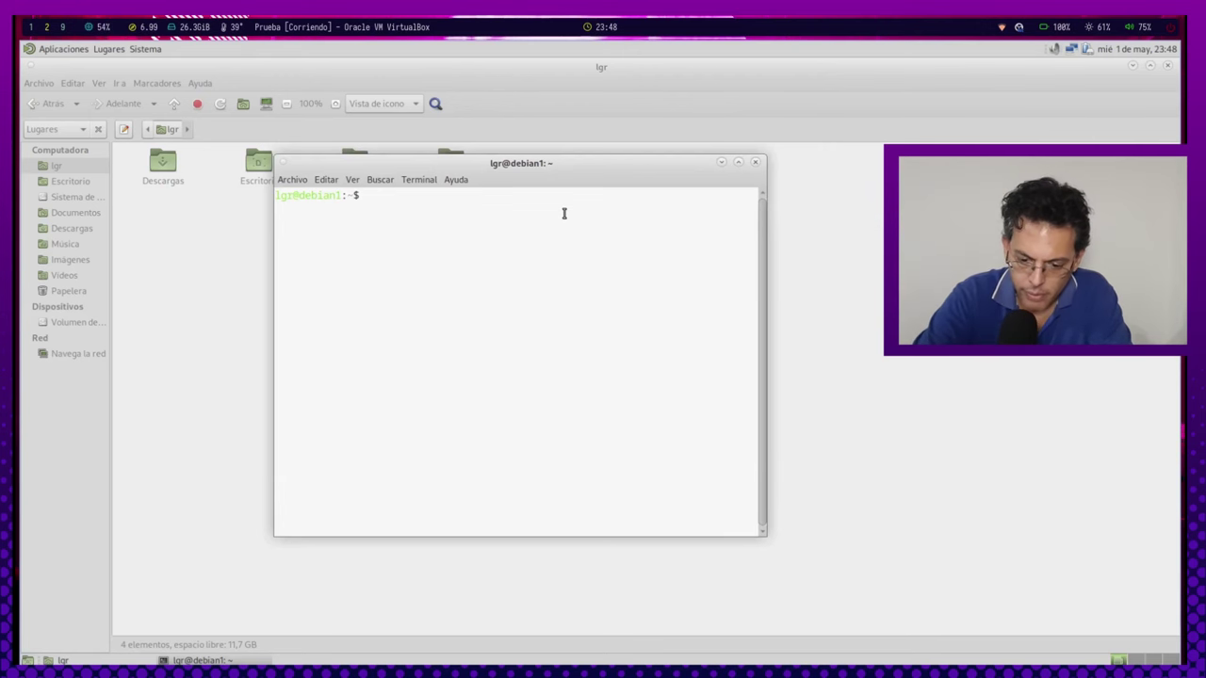
Switch the terminal to root with su - and the root password.
{"action": "type", "text": "su -"}
{"action": "key", "text": "Return"}
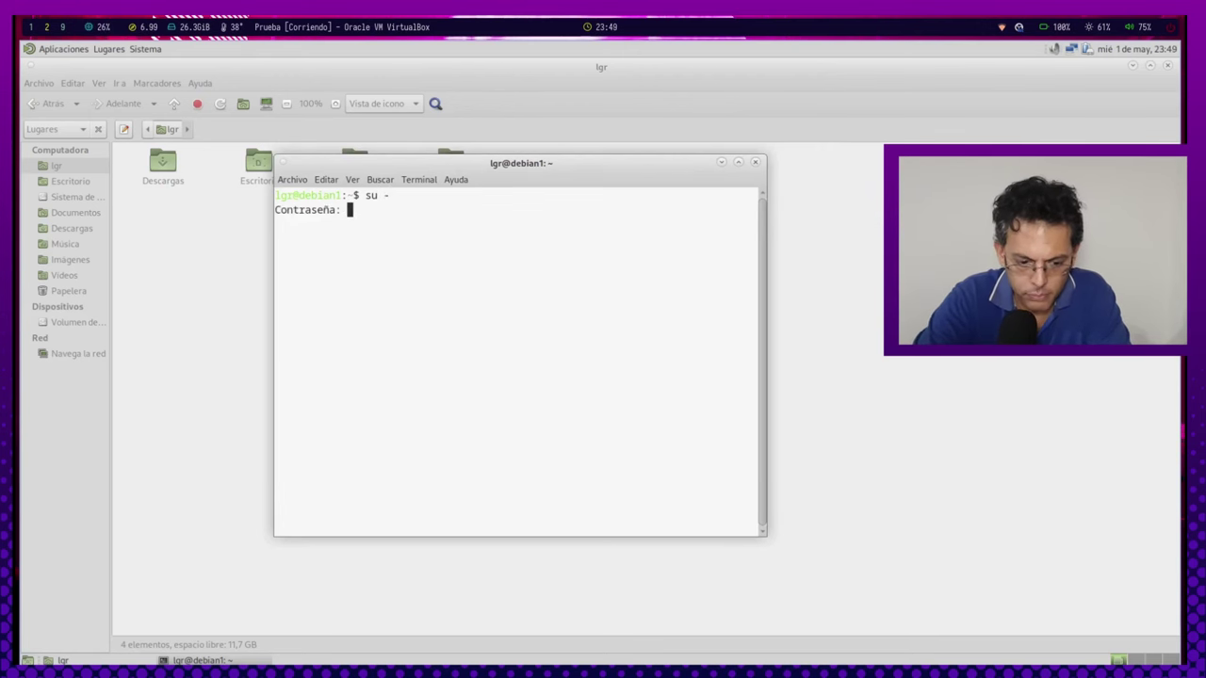
{"action": "key", "text": "Return"}
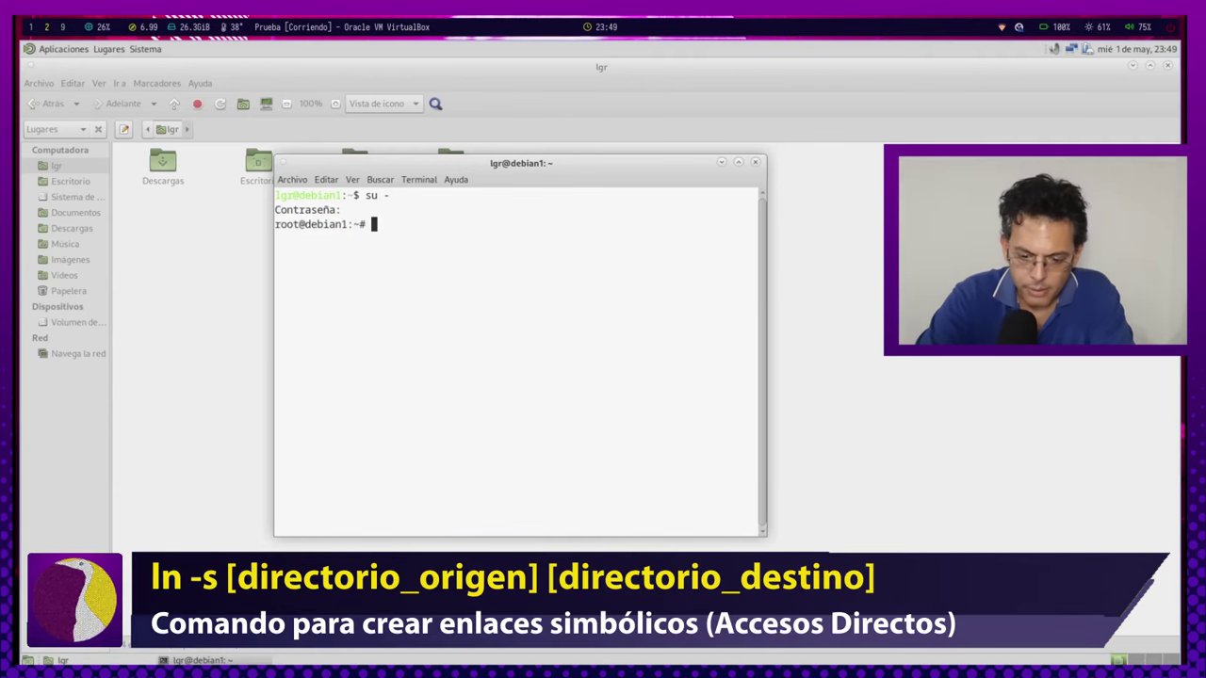
Link /home/Archivos/Documentos into /home/lgr with ln -s.
{"action": "type", "text": "ln "}
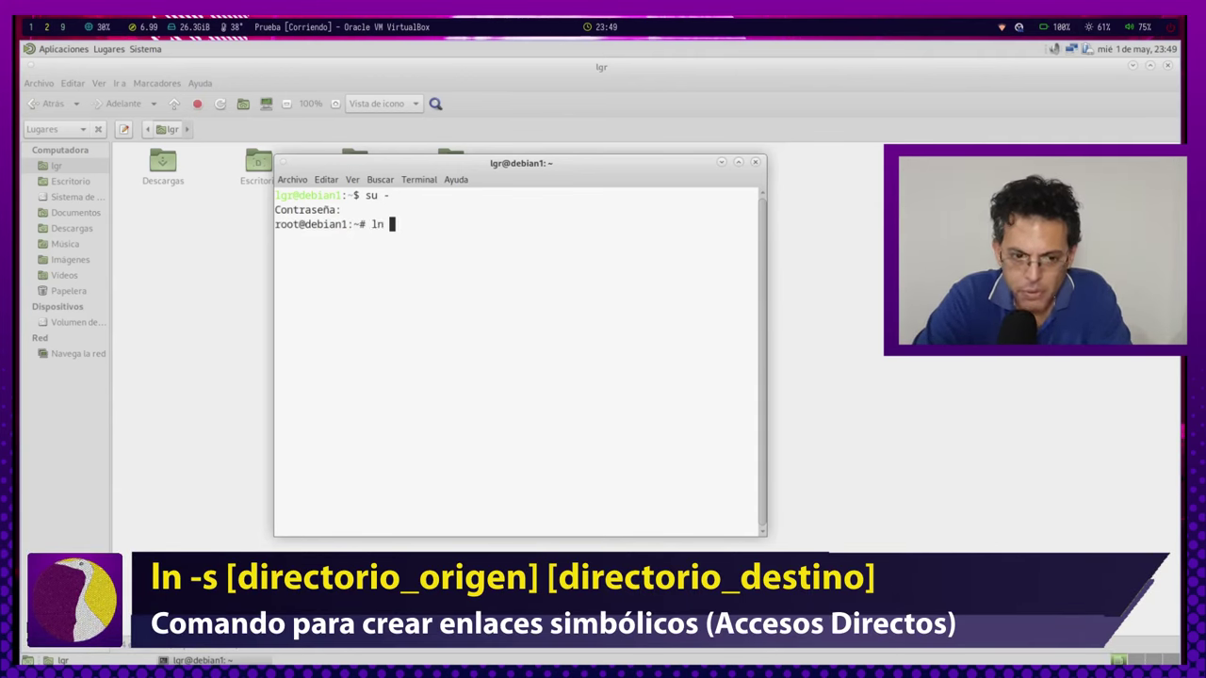
{"action": "type", "text": "-s "}
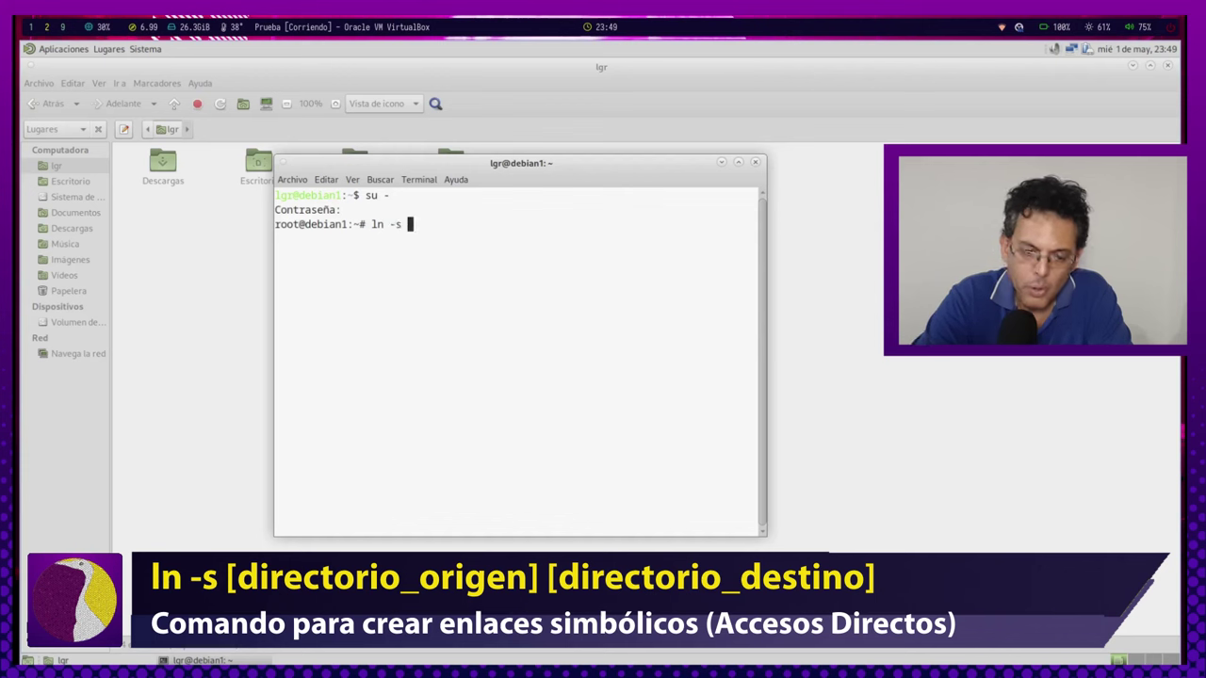
{"action": "type", "text": "/"}
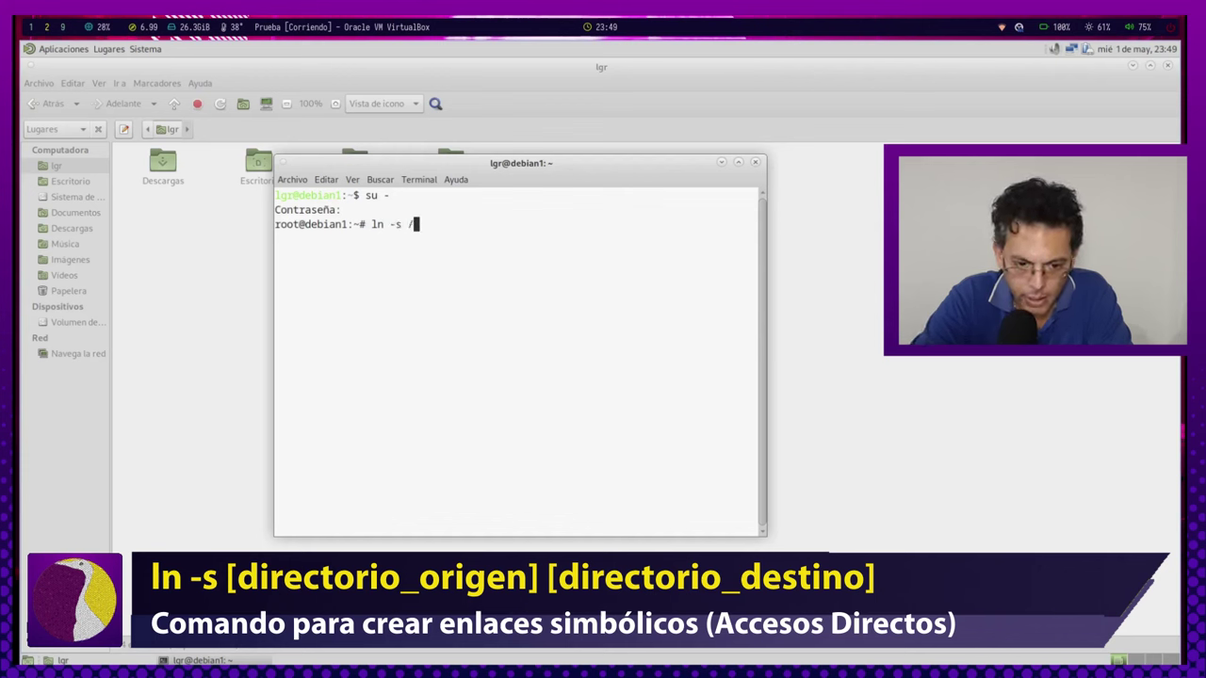
{"action": "type", "text": "ho"}
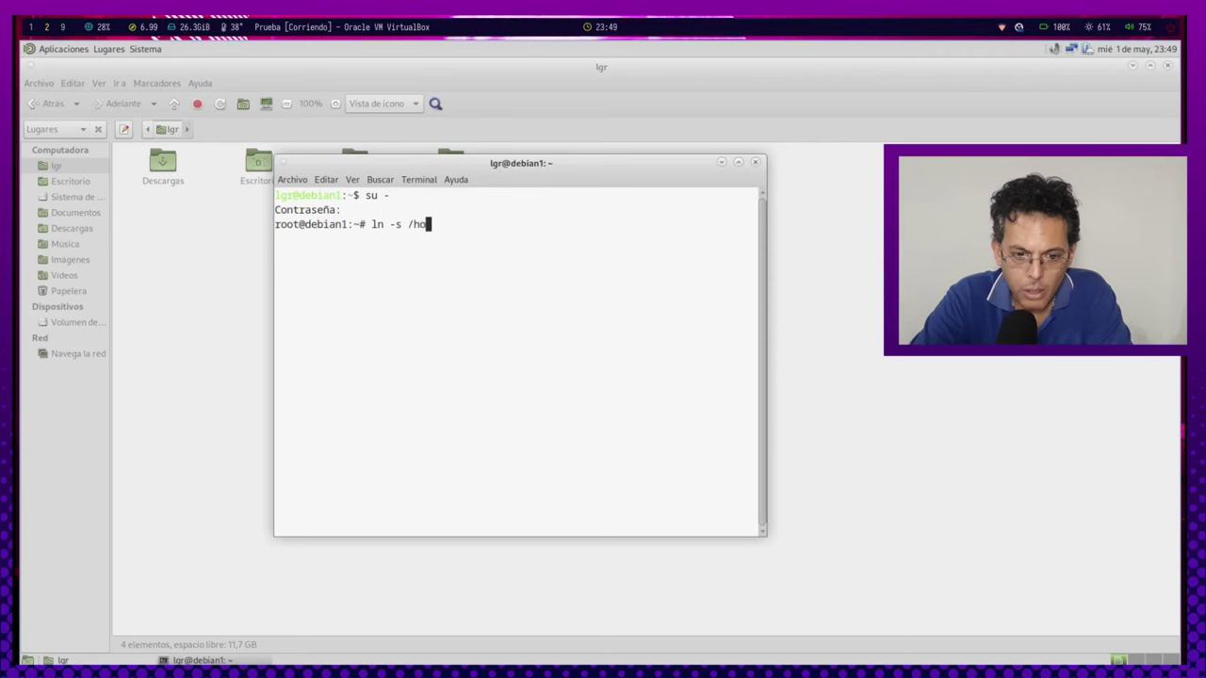
{"action": "type", "text": "me/A"}
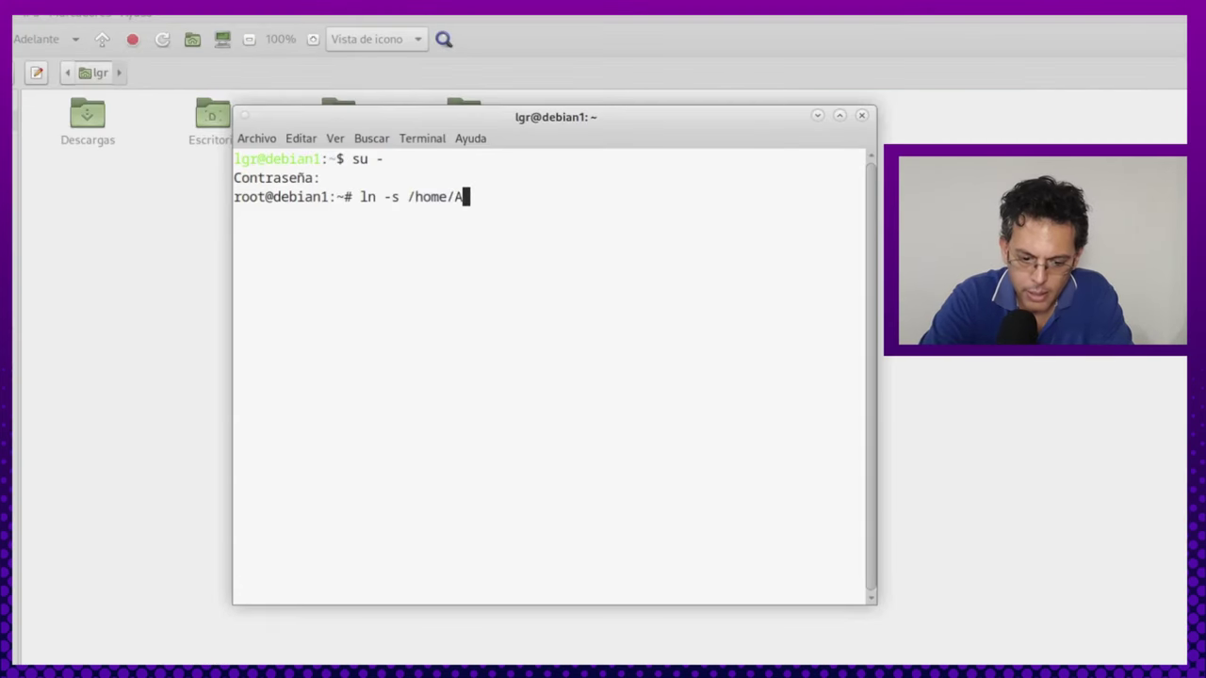
{"action": "type", "text": "rchivos"}
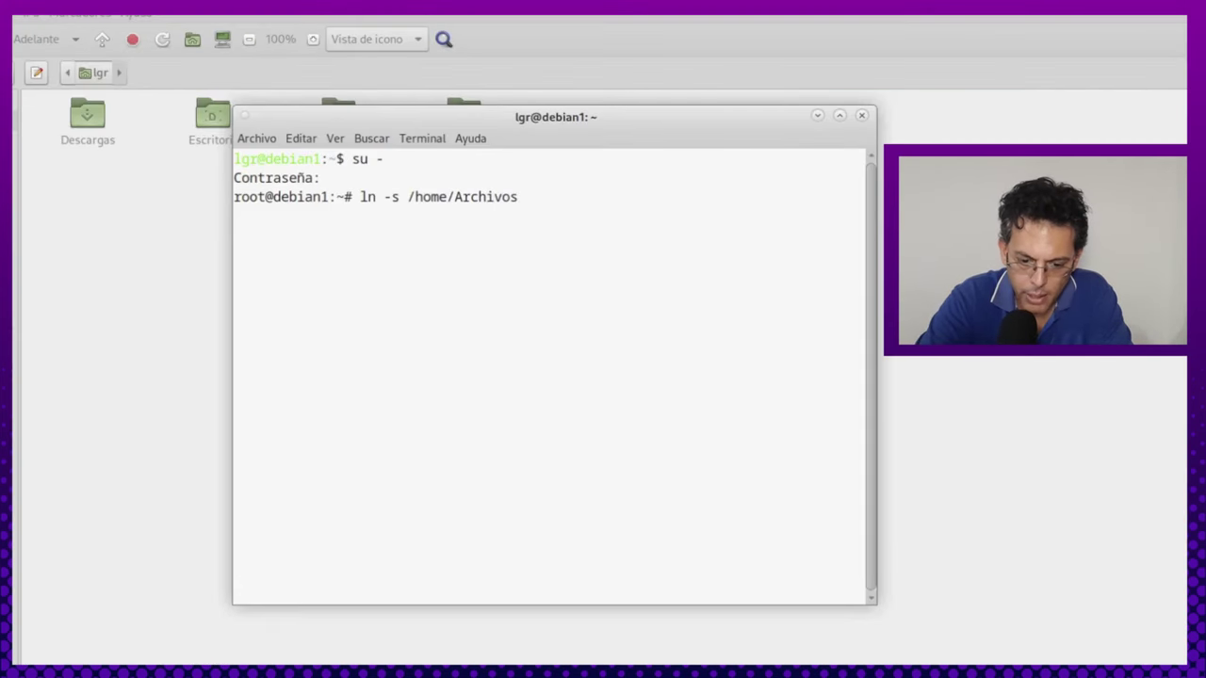
{"action": "type", "text": "/Documento"}
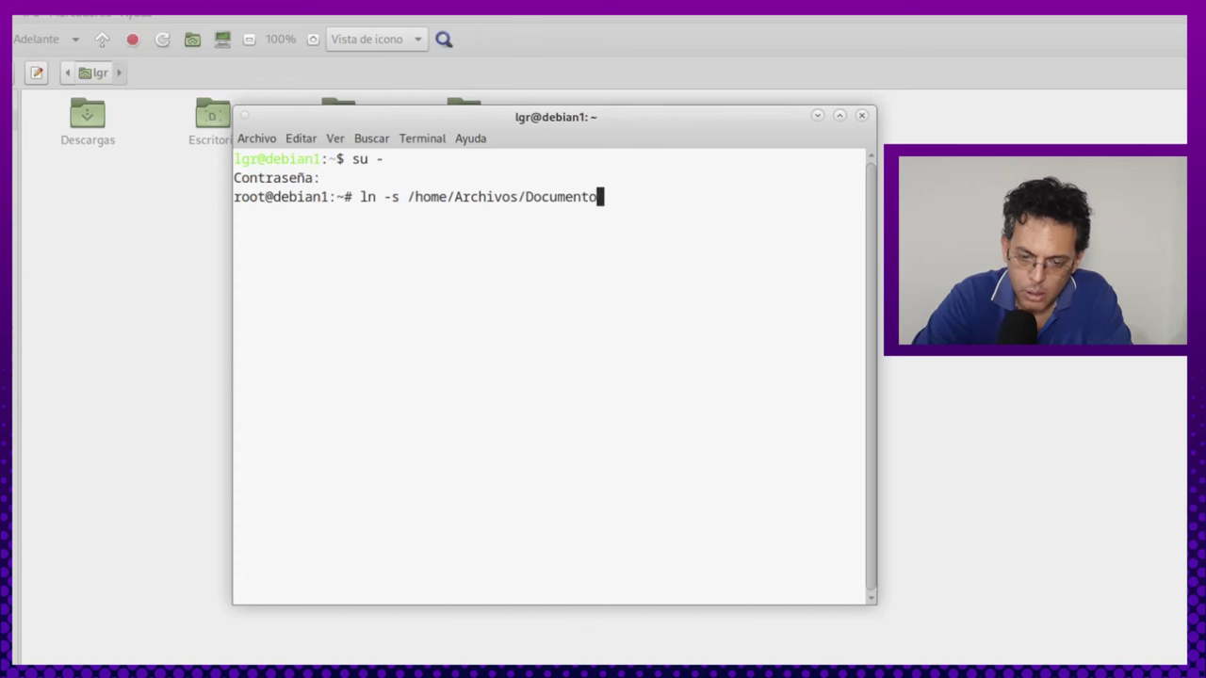
{"action": "type", "text": "s /"}
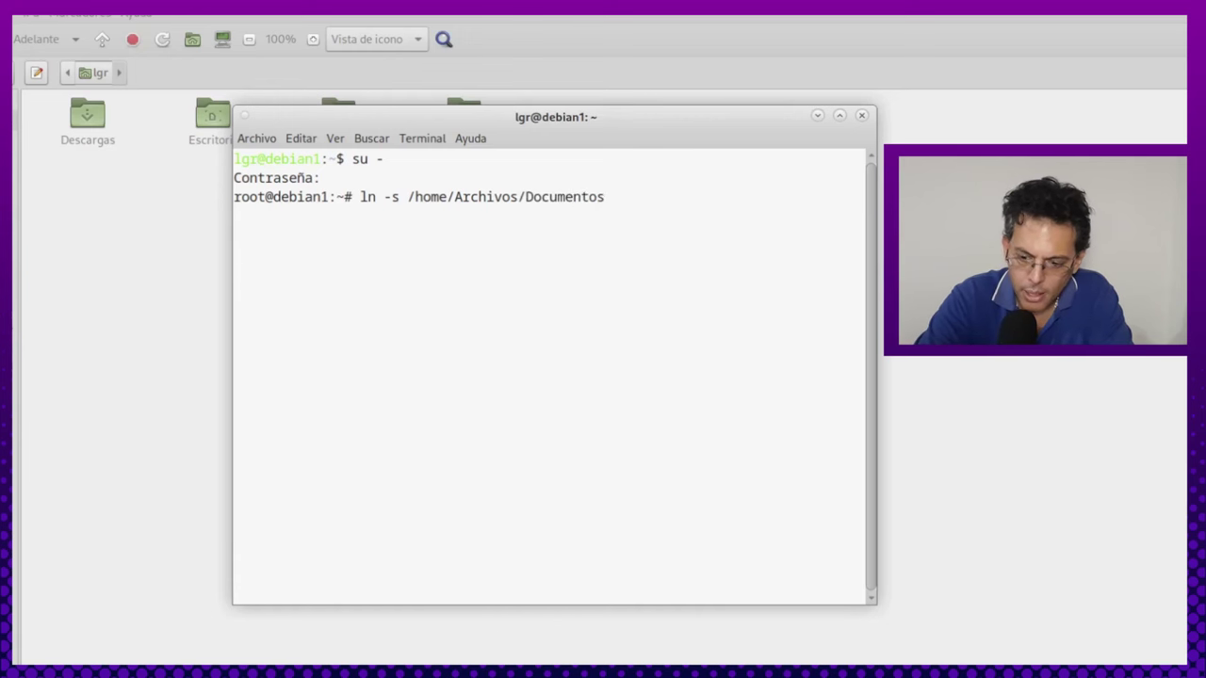
{"action": "type", "text": "/home"}
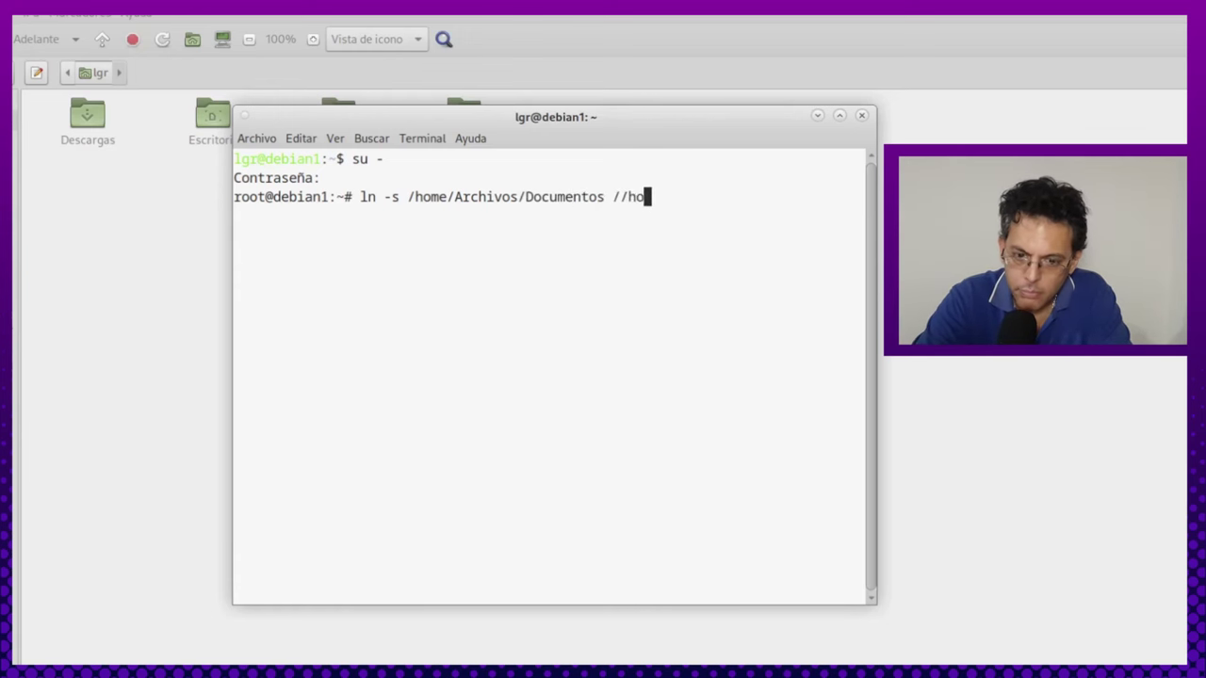
{"action": "key", "text": "BackSpace"}
{"action": "key", "text": "BackSpace"}
{"action": "key", "text": "BackSpace"}
{"action": "key", "text": "BackSpace"}
{"action": "key", "text": "BackSpace"}
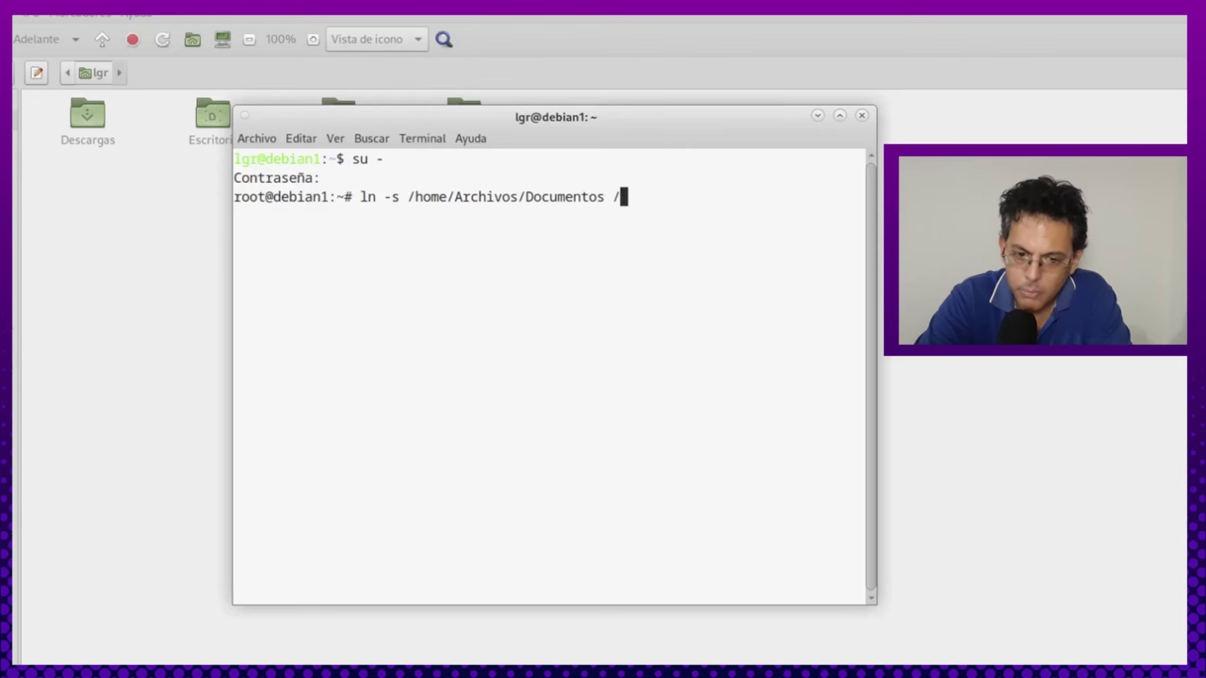
{"action": "type", "text": "home/"}
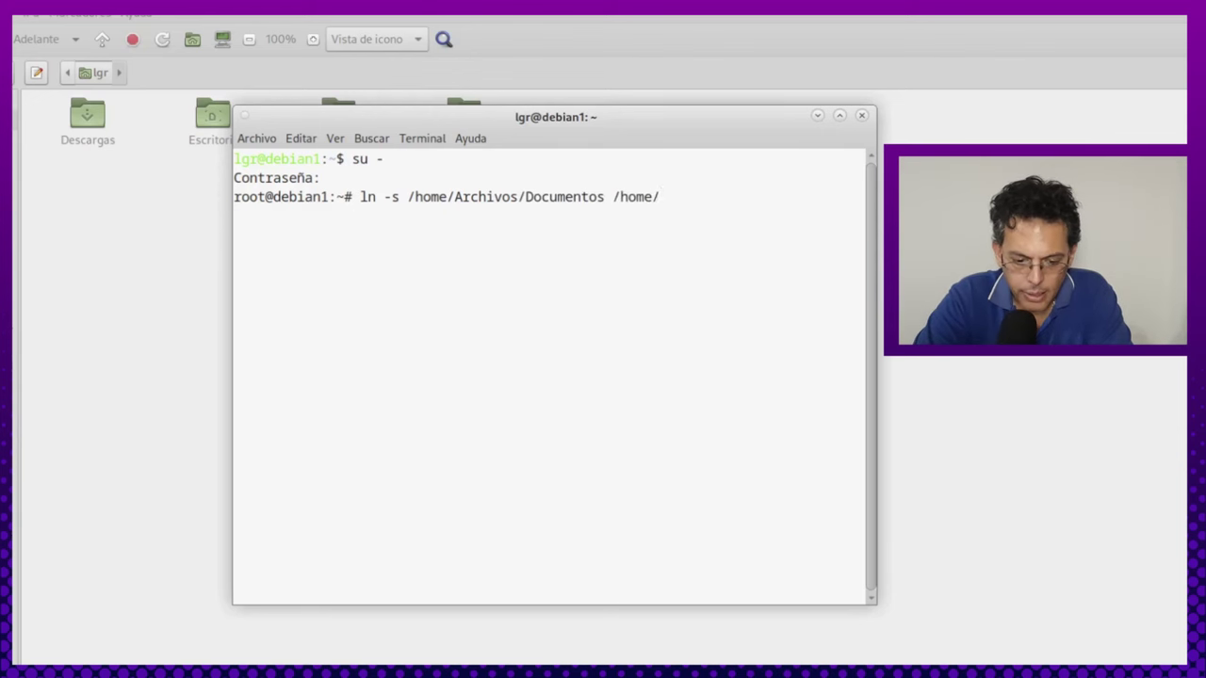
{"action": "type", "text": "lgr"}
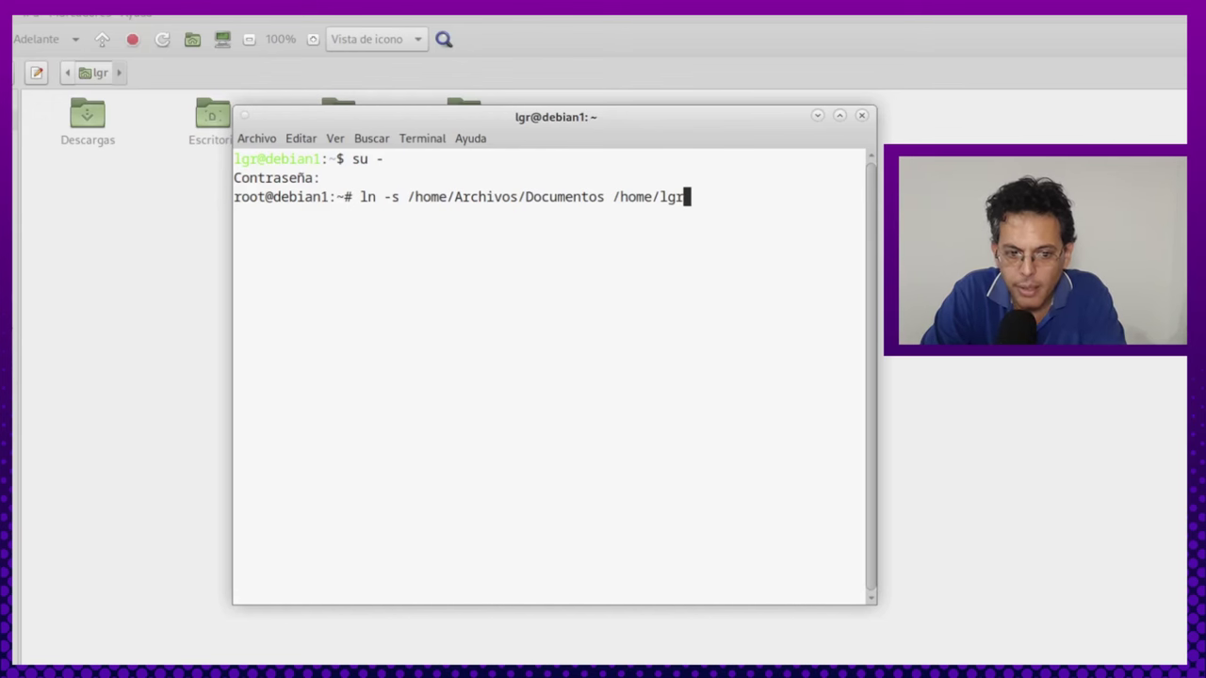
{"action": "key", "text": "Return"}
Edit the recalled ln -s command to link /home/Archivos/Imagenes into /home/lgr.
{"action": "key", "text": "Up"}
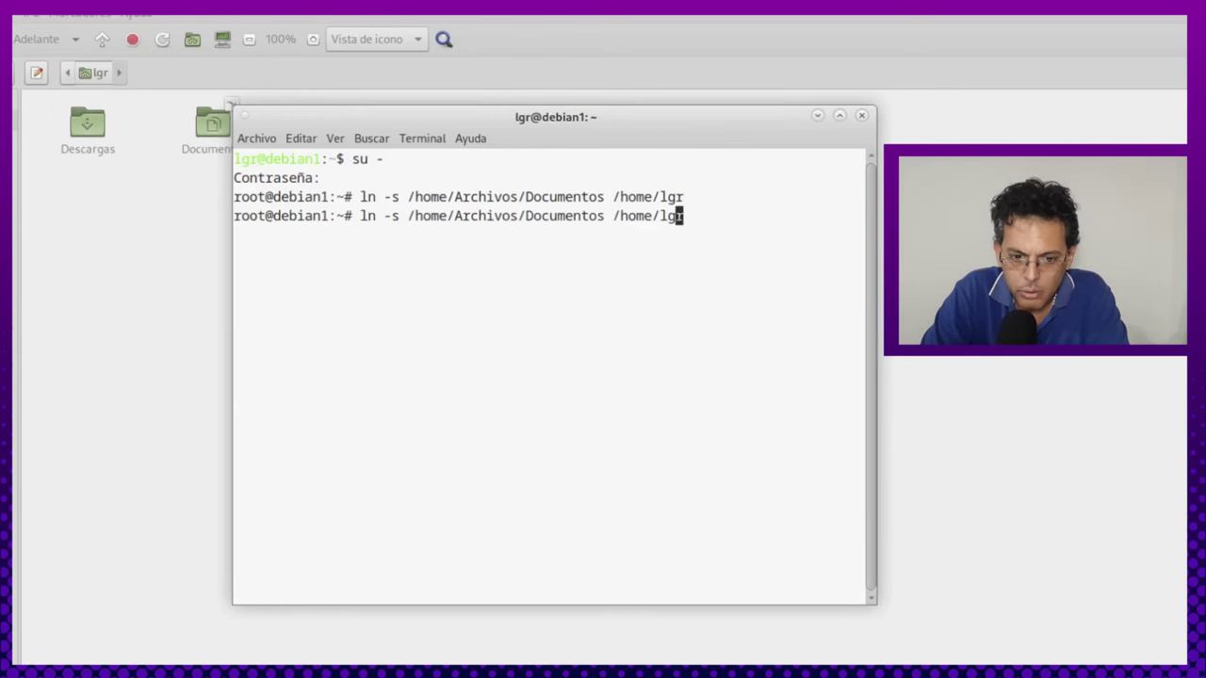
{"action": "key", "text": "Left"}
{"action": "key", "text": "Left"}
{"action": "key", "text": "Left"}
{"action": "key", "text": "Left"}
{"action": "key", "text": "Left"}
{"action": "key", "text": "Left"}
{"action": "key", "text": "Left"}
{"action": "key", "text": "Left"}
{"action": "key", "text": "Left"}
{"action": "key", "text": "Left"}
{"action": "key", "text": "Left"}
{"action": "key", "text": "Left"}
{"action": "key", "text": "Left"}
{"action": "key", "text": "Left"}
{"action": "key", "text": "Left"}
{"action": "key", "text": "Left"}
{"action": "key", "text": "Left"}
{"action": "key", "text": "Left"}
{"action": "key", "text": "Left"}
{"action": "key", "text": "Left"}
{"action": "key", "text": "Right"}
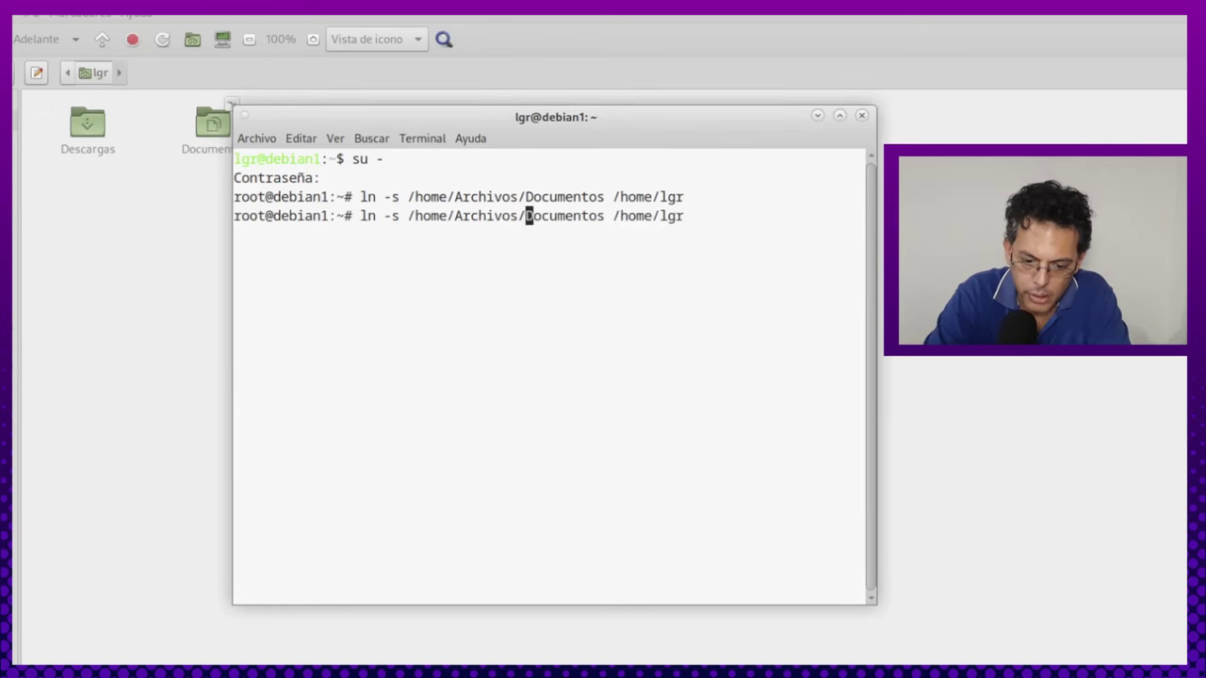
{"action": "type", "text": "Imagen"}
{"action": "key", "text": "Delete"}
{"action": "key", "text": "Delete"}
{"action": "key", "text": "Delete"}
{"action": "key", "text": "Delete"}
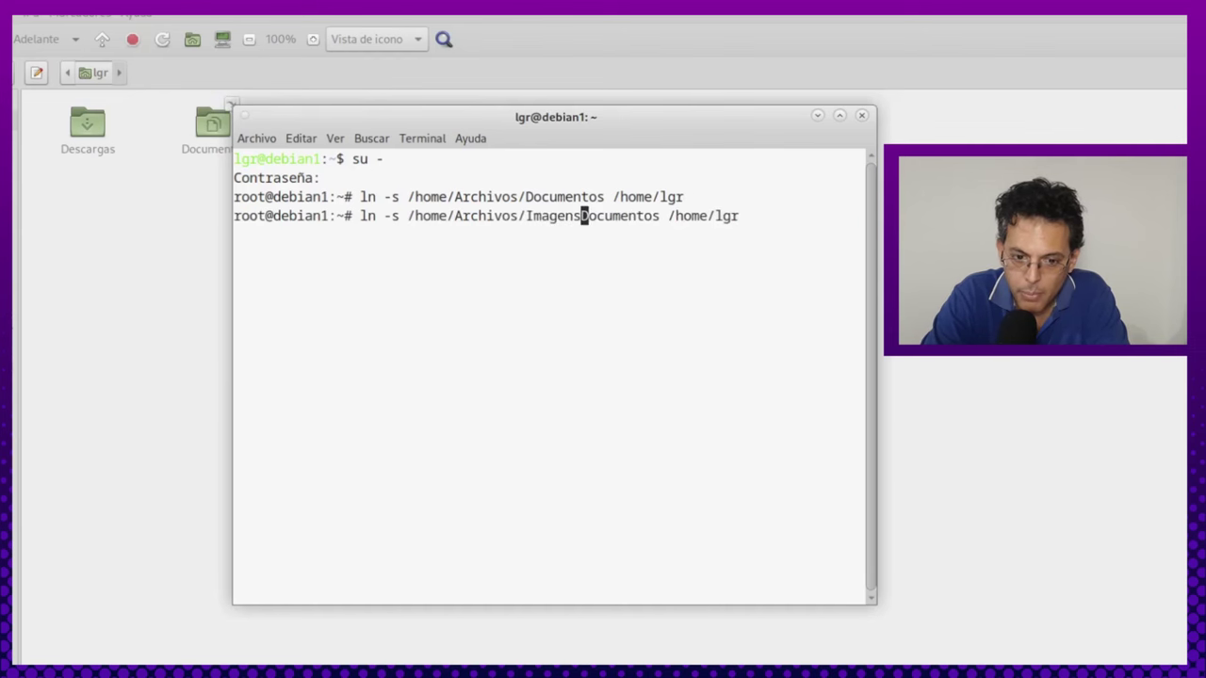
{"action": "key", "text": "BackSpace"}
{"action": "key", "text": "BackSpace"}
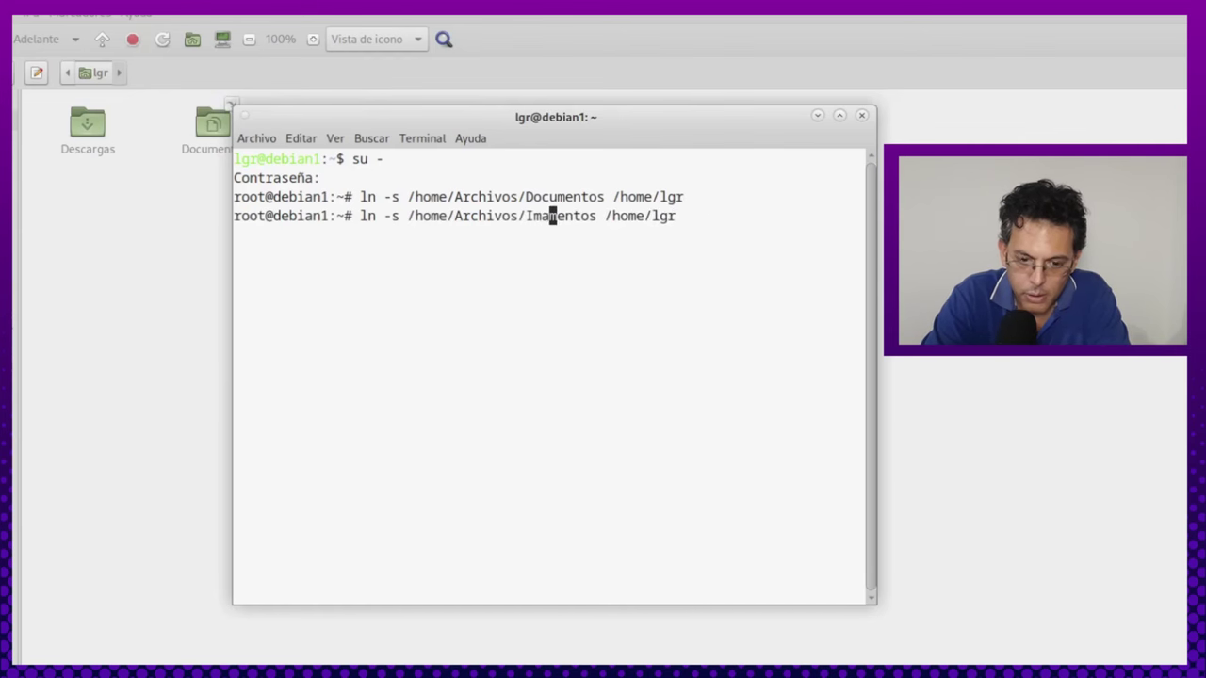
{"action": "type", "text": "enes"}
{"action": "key", "text": "Delete"}
{"action": "key", "text": "Delete"}
{"action": "key", "text": "Delete"}
{"action": "key", "text": "Delete"}
{"action": "key", "text": "Delete"}
{"action": "key", "text": "Delete"}
{"action": "key", "text": "Delete"}
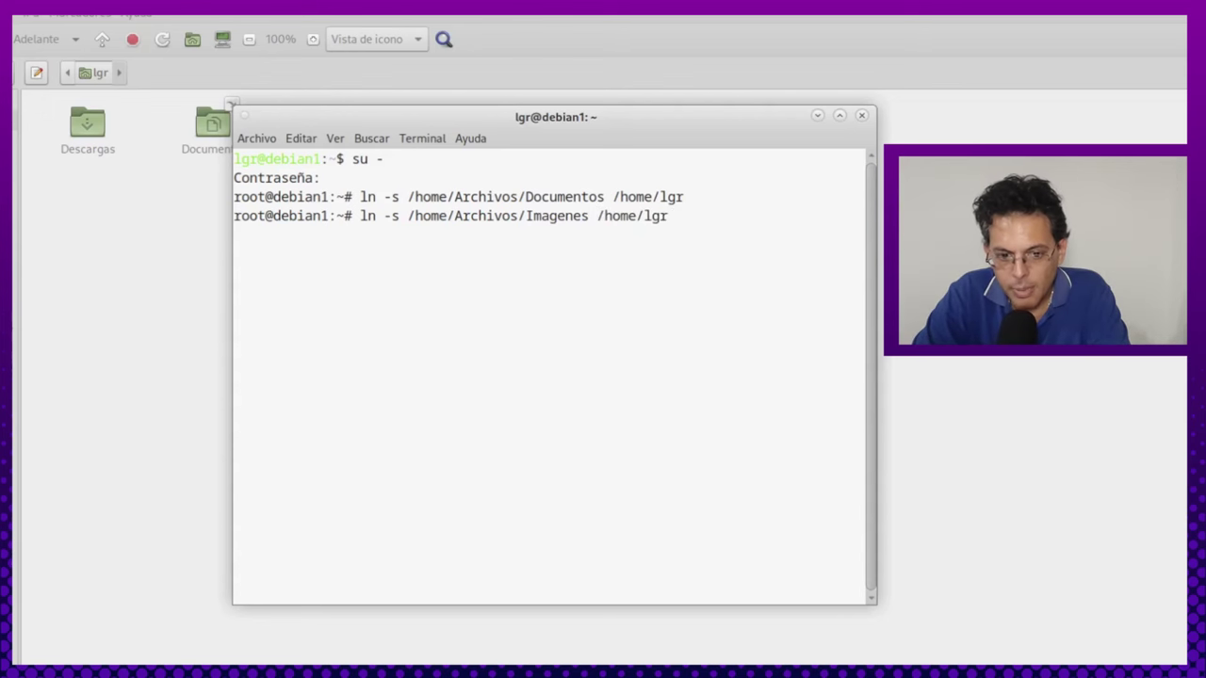
{"action": "key", "text": "Right"}
{"action": "key", "text": "Right"}
{"action": "key", "text": "Right"}
{"action": "key", "text": "Right"}
{"action": "key", "text": "Right"}
{"action": "key", "text": "Right"}
{"action": "key", "text": "Right"}
{"action": "key", "text": "Right"}
{"action": "key", "text": "Right"}
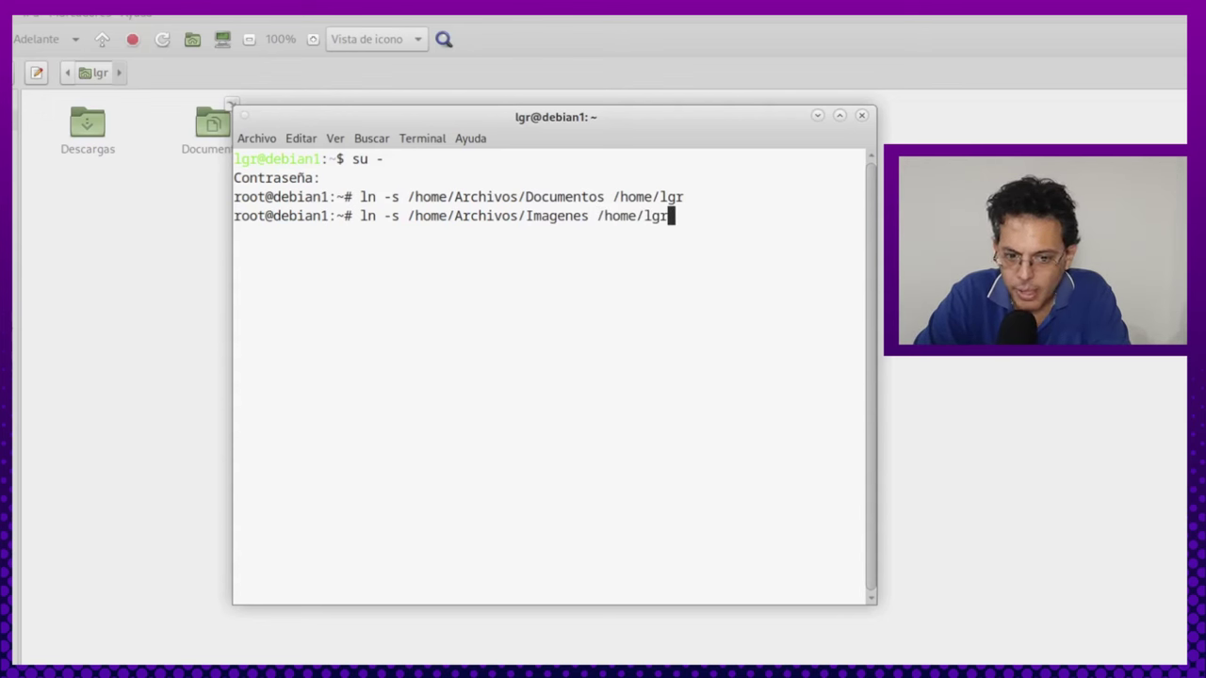
{"action": "key", "text": "Return"}
{"action": "key", "text": "Up"}
{"action": "key", "text": "Left"}
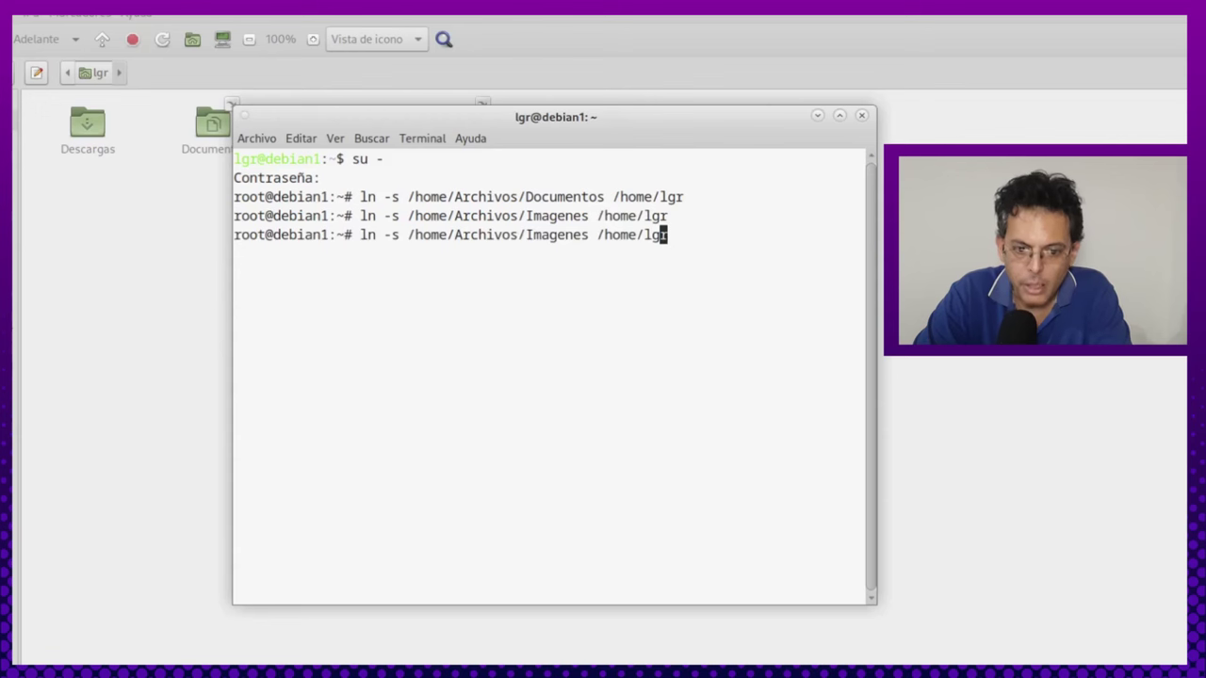